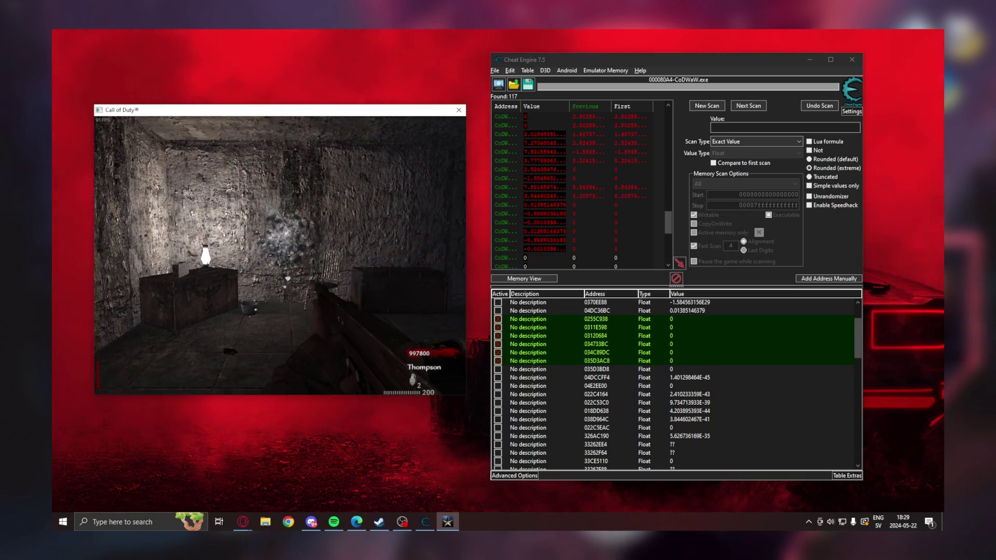
{"action": "key", "text": "Escape"}
{"action": "key", "text": "Delete"}
{"action": "left_click", "coordinate": [524, 277]}
{"action": "left_click", "coordinate": [497, 311]}
{"action": "left_click", "coordinate": [391, 169]}
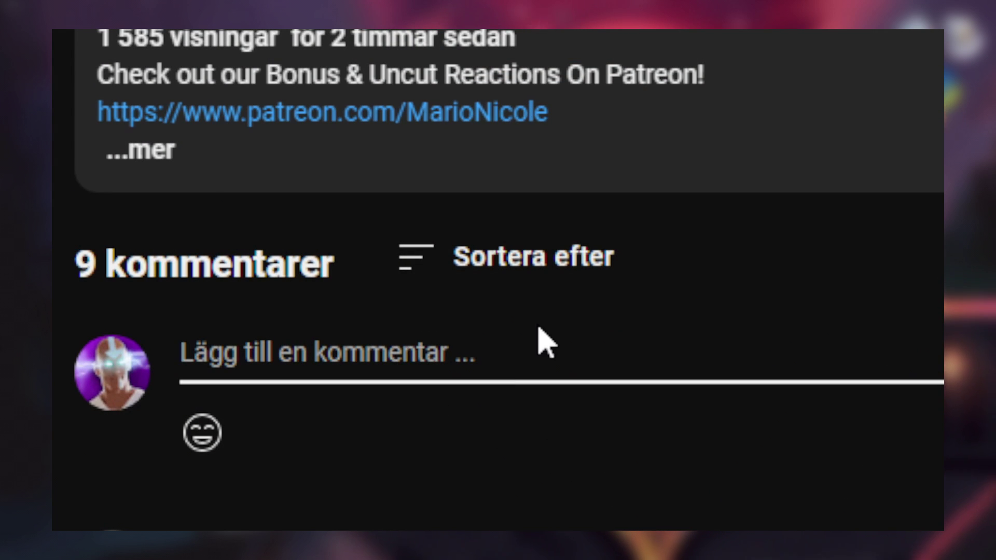
Write the comment "Please notice me" under the video and open the emoji search for it.
{"action": "type", "text": "Please notice me"}
{"action": "left_click", "coordinate": [202, 433]}
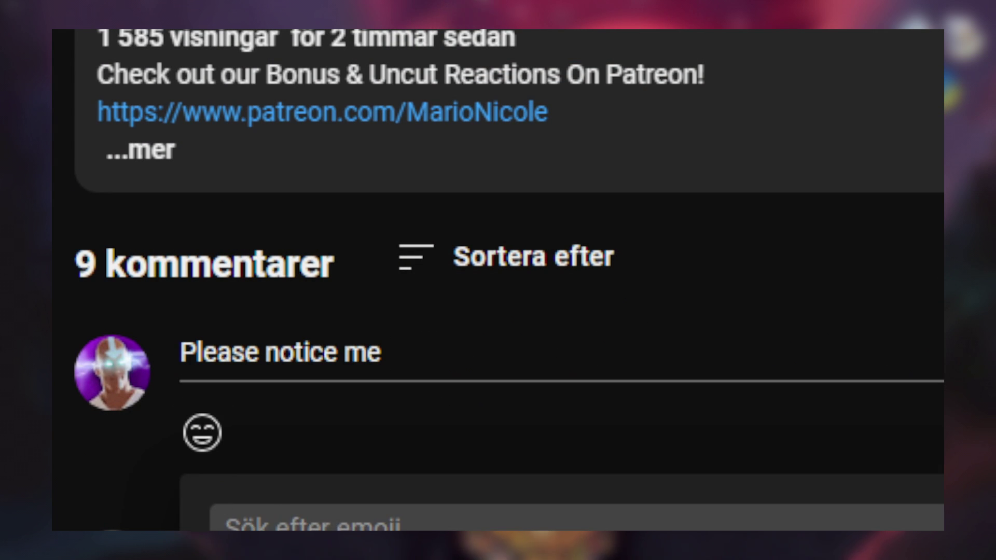
{"action": "left_click", "coordinate": [381, 528]}
{"action": "left_click", "coordinate": [939, 438]}
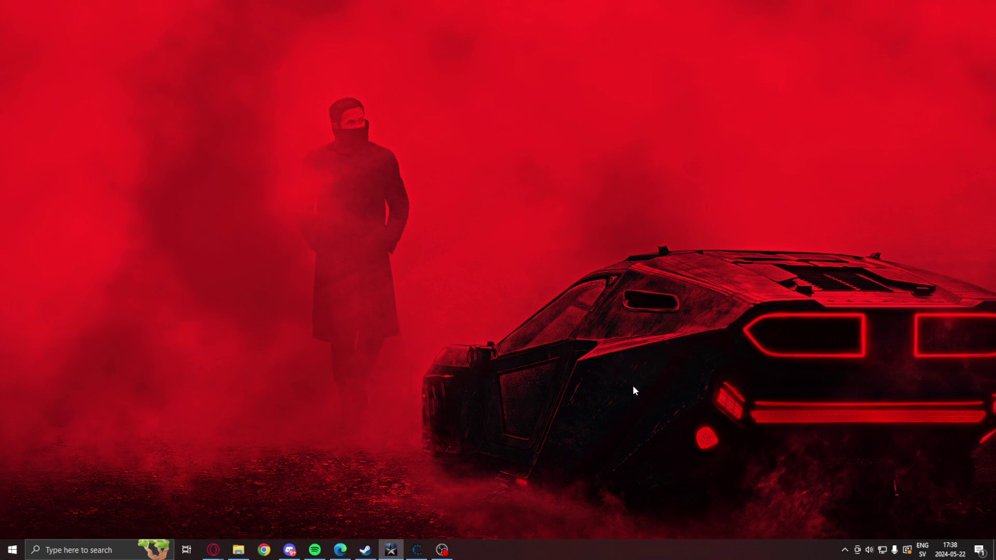
Reposition the Call of Duty window on the desktop, resume the game and fire the Thompson at the wall.
{"action": "left_click_drag", "start_coordinate": [952, 145], "coordinate": [100, 114]}
{"action": "key", "text": "Escape"}
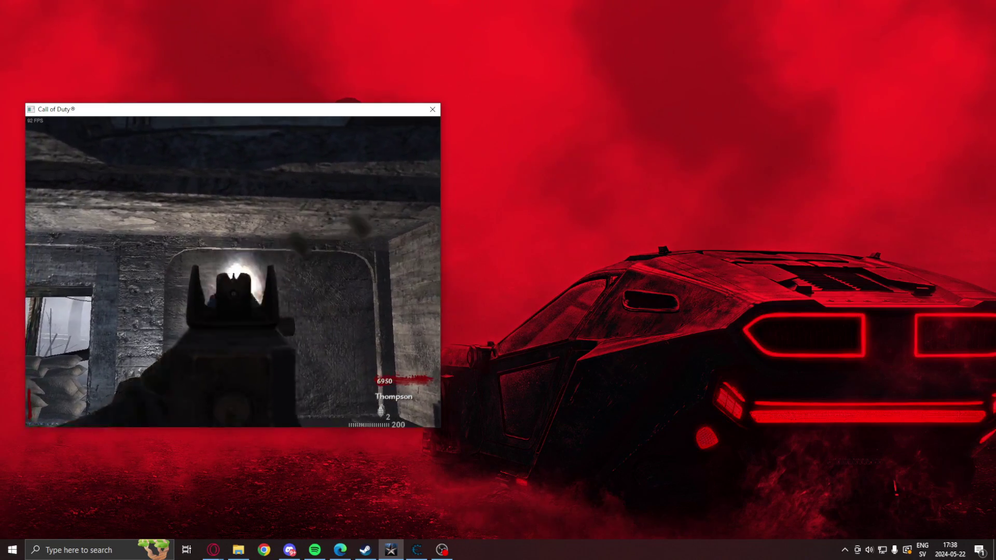
{"action": "left_click", "coordinate": [233, 291]}
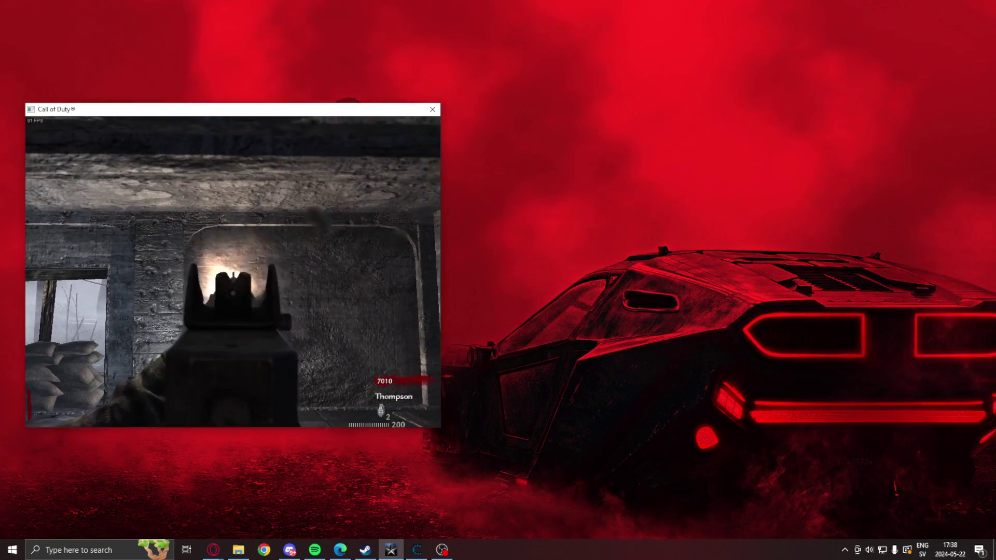
{"action": "right_click", "coordinate": [233, 272]}
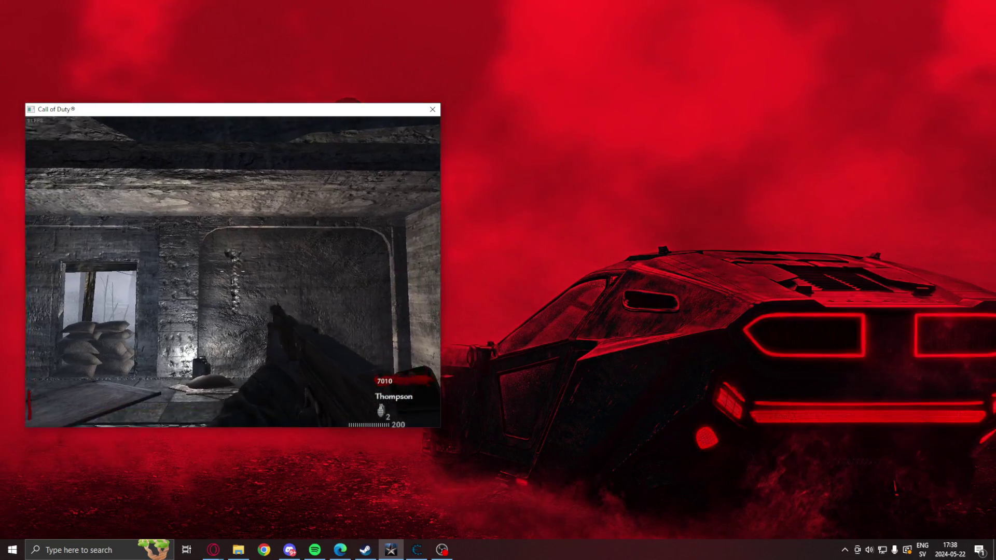
Switch to Cheat Engine, place its window beside the game and resume playing.
{"action": "left_click", "coordinate": [416, 550]}
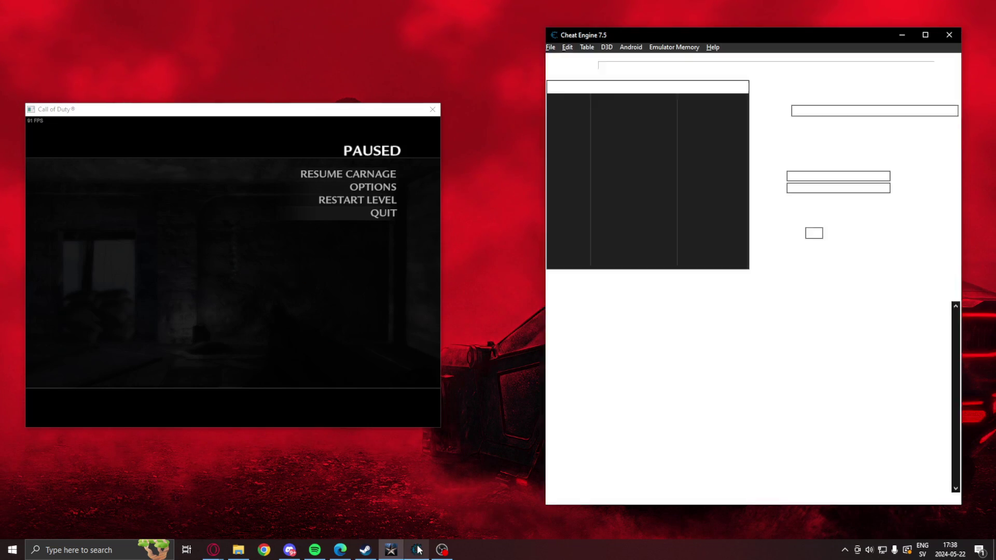
{"action": "left_click_drag", "start_coordinate": [711, 33], "coordinate": [646, 31]}
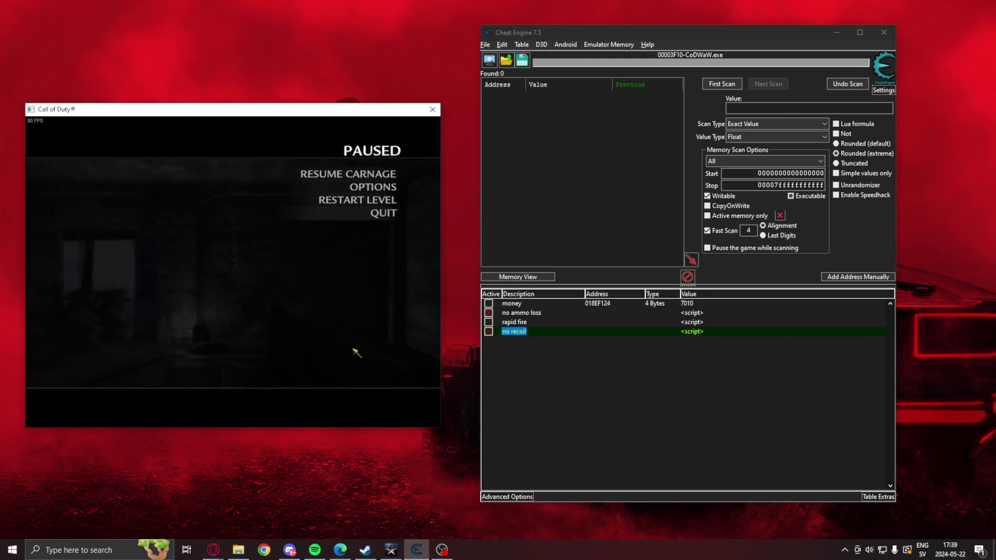
{"action": "left_click", "coordinate": [356, 350]}
{"action": "key", "text": "Escape"}
Test the no recoil and no ammo loss scripts by firing the Thompson around the bunker, both aimed and unaimed.
{"action": "right_click", "coordinate": [233, 272]}
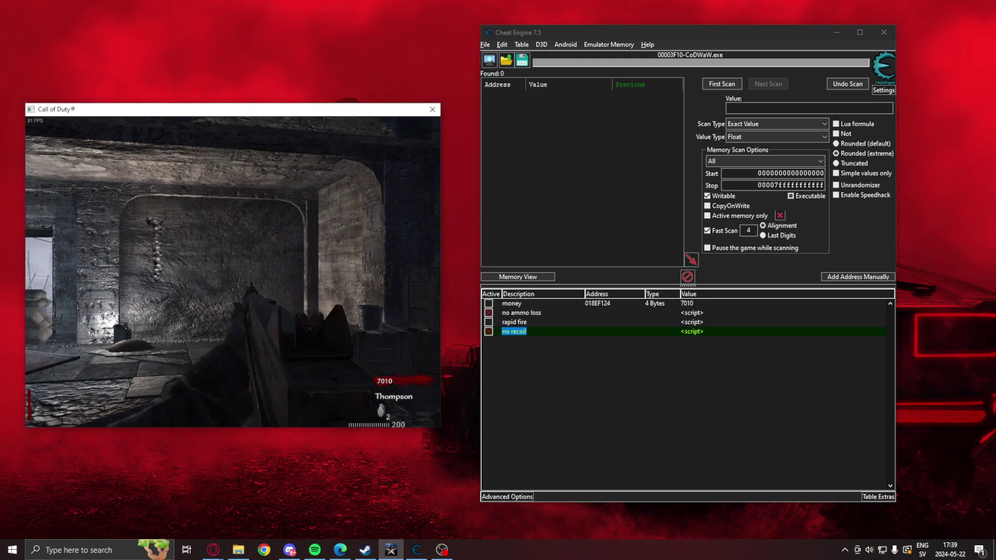
{"action": "left_click", "coordinate": [233, 272]}
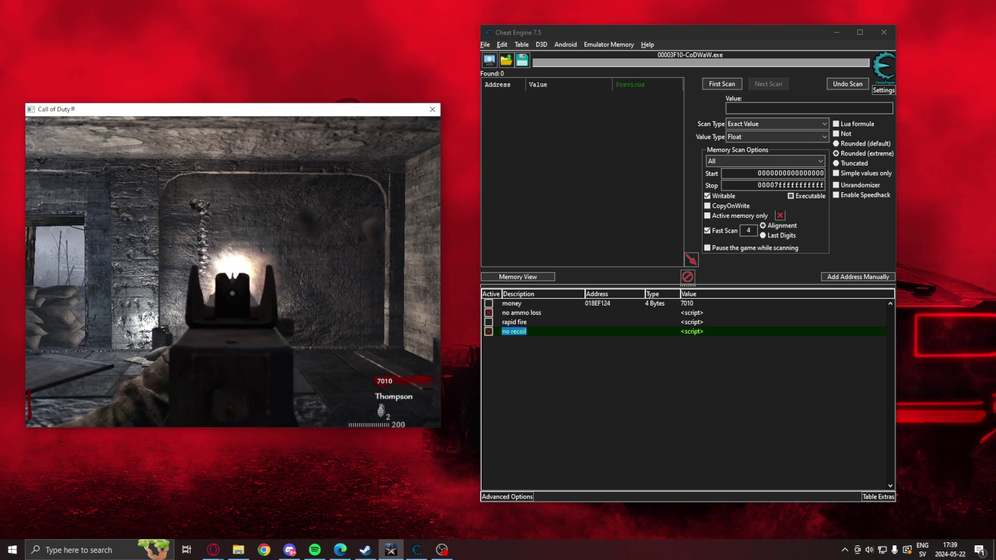
{"action": "right_click", "coordinate": [233, 273]}
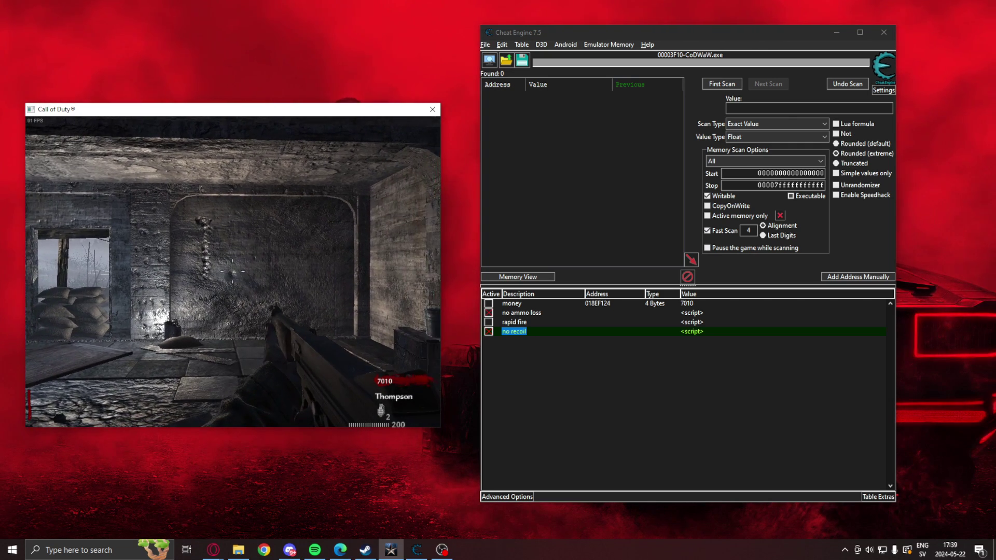
{"action": "left_click", "coordinate": [233, 271]}
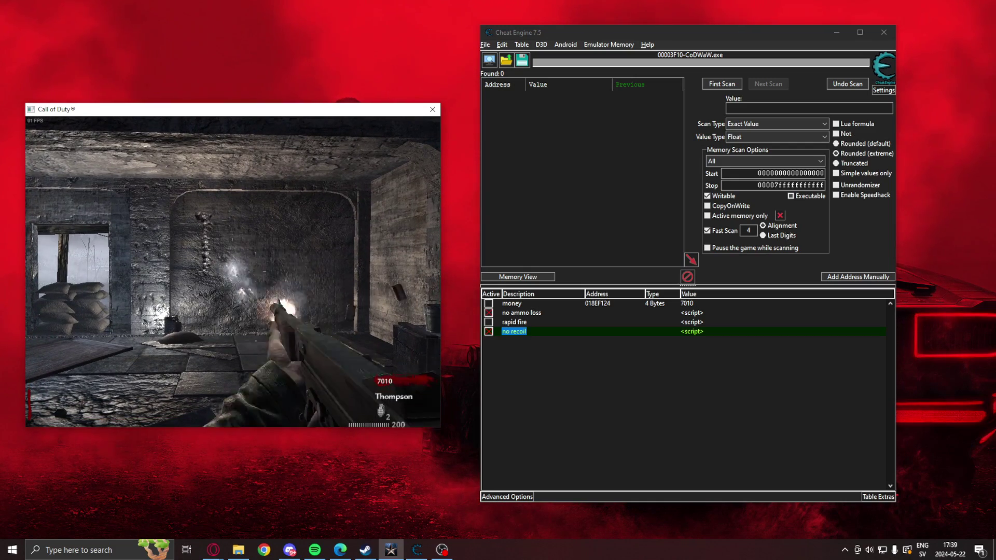
{"action": "right_click", "coordinate": [233, 271]}
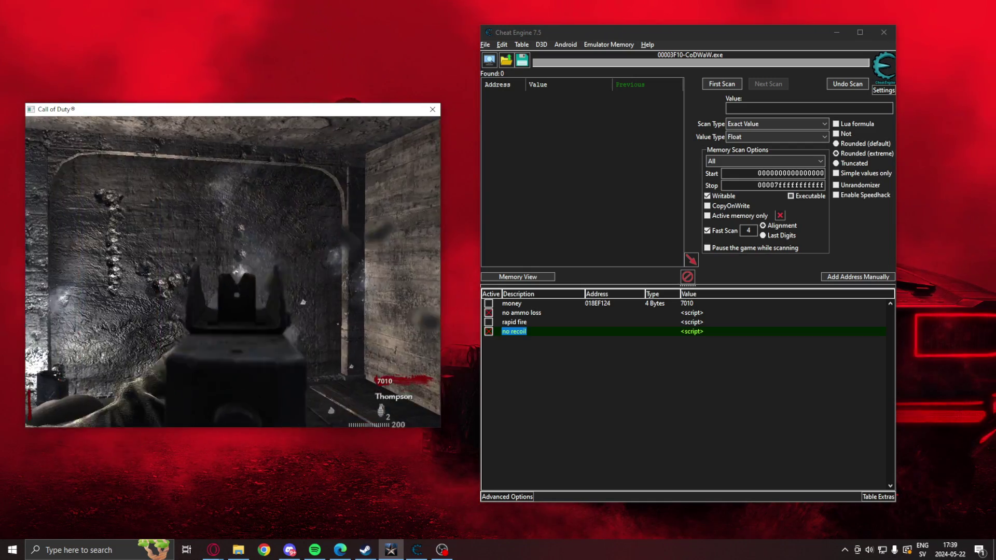
{"action": "right_click", "coordinate": [233, 272]}
{"action": "left_click", "coordinate": [233, 271]}
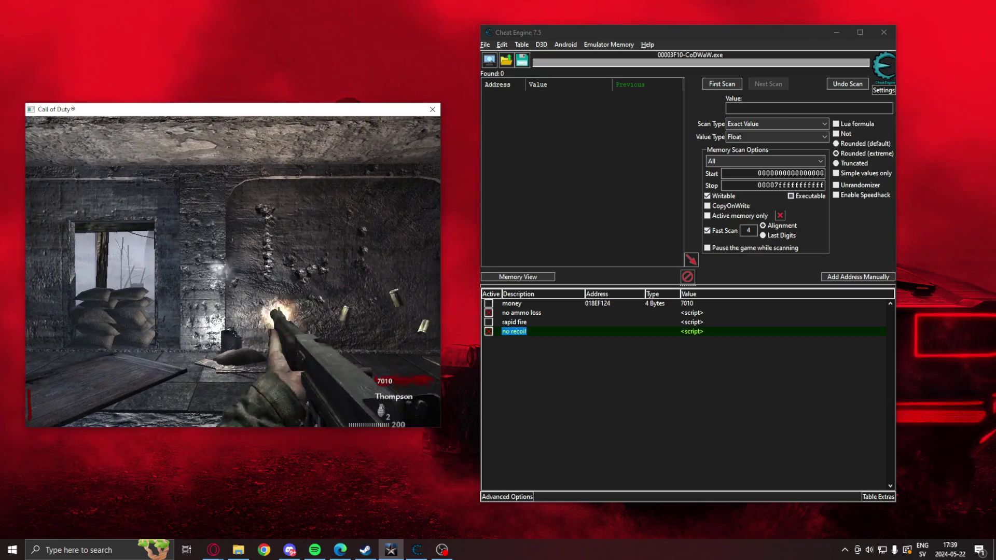
{"action": "left_click", "coordinate": [233, 271]}
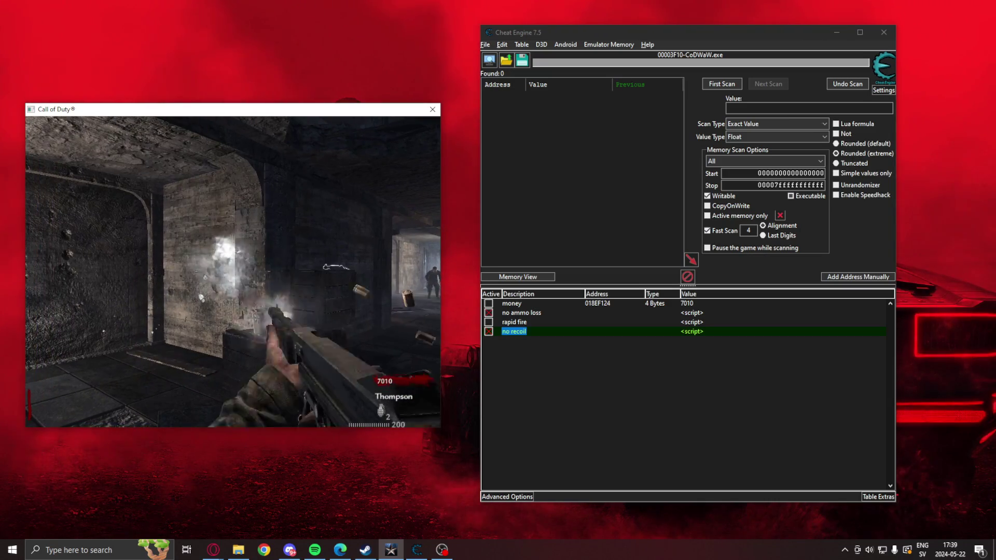
{"action": "left_click", "coordinate": [232, 271]}
{"action": "left_click", "coordinate": [232, 271]}
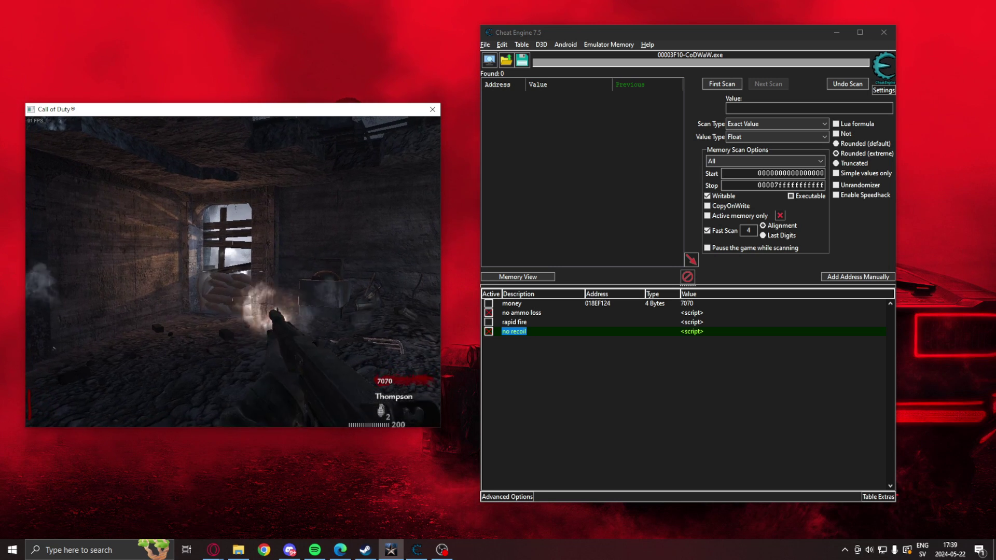
{"action": "left_click", "coordinate": [233, 271]}
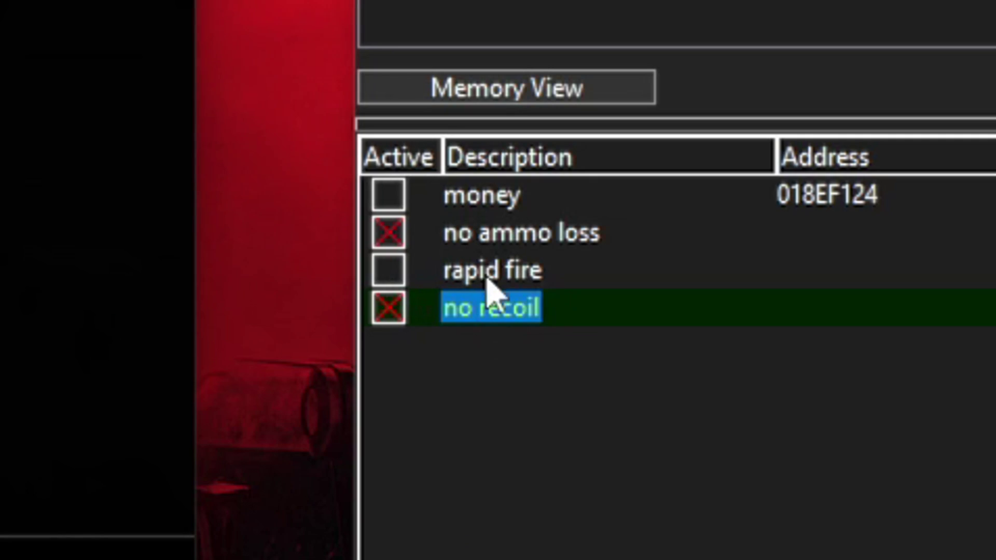
Activate the rapid fire script in the cheat table and resume the game.
{"action": "left_click", "coordinate": [487, 281]}
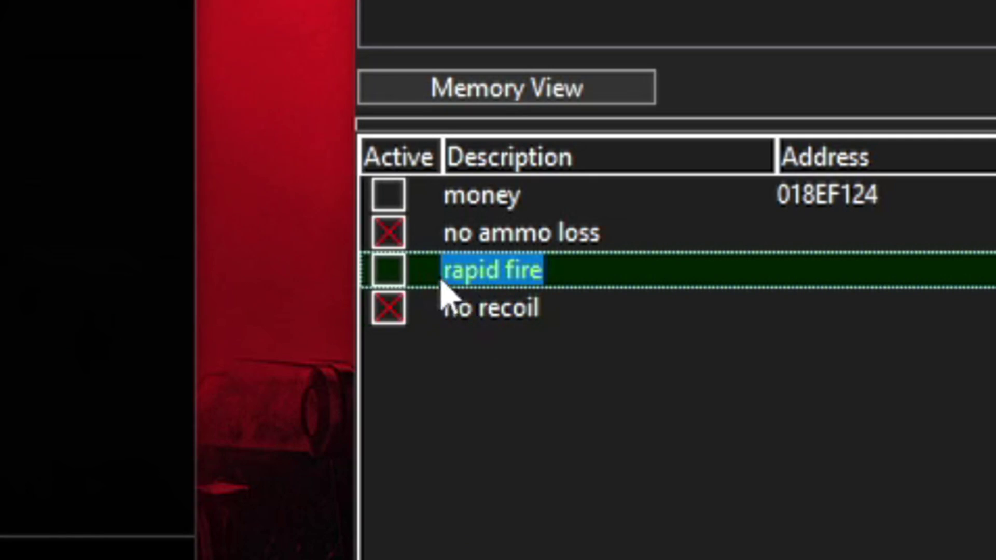
{"action": "left_click", "coordinate": [389, 276]}
{"action": "left_click", "coordinate": [358, 313]}
{"action": "key", "text": "Escape"}
Test-fire the Thompson with rapid fire, and trade it for the BAR to fire that too.
{"action": "left_click", "coordinate": [233, 271]}
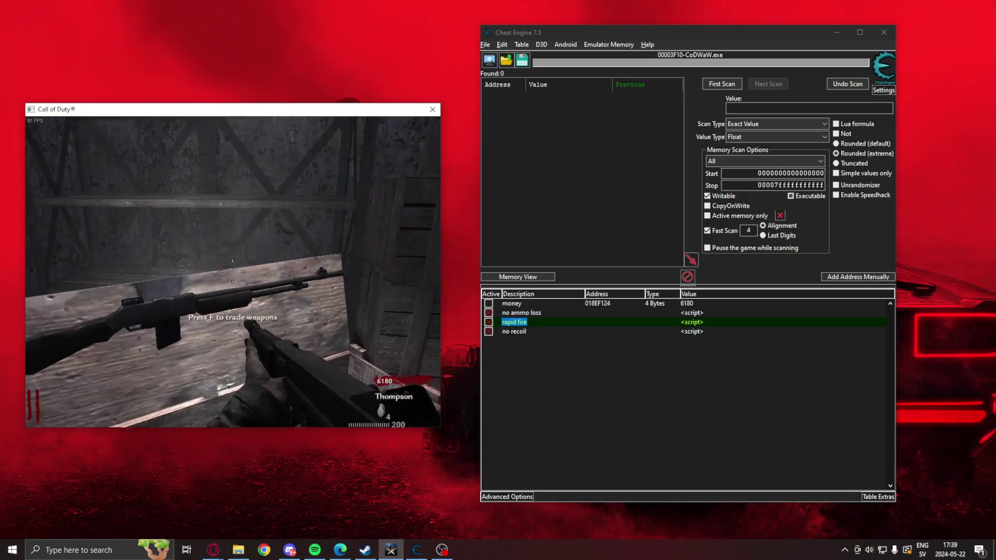
{"action": "key", "text": "f"}
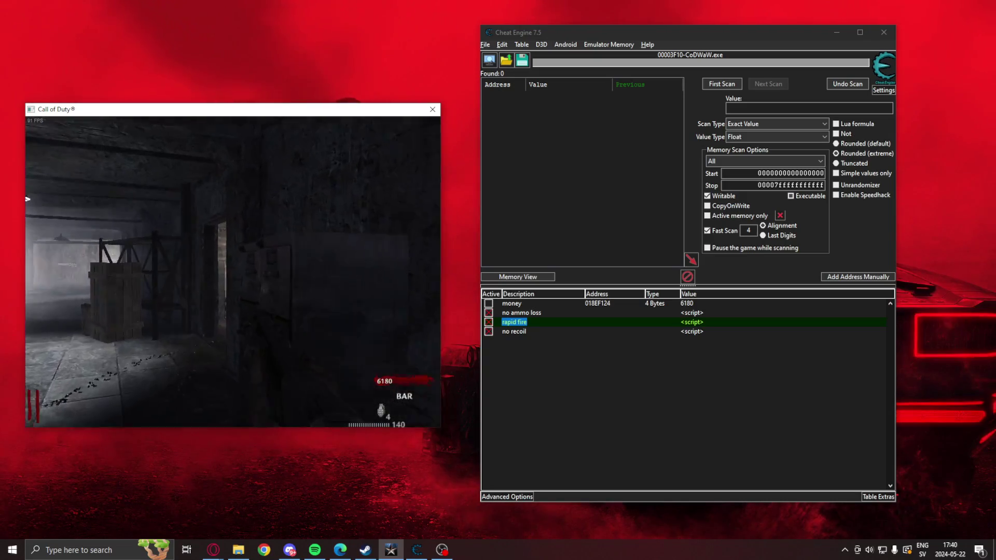
{"action": "left_click", "coordinate": [233, 272]}
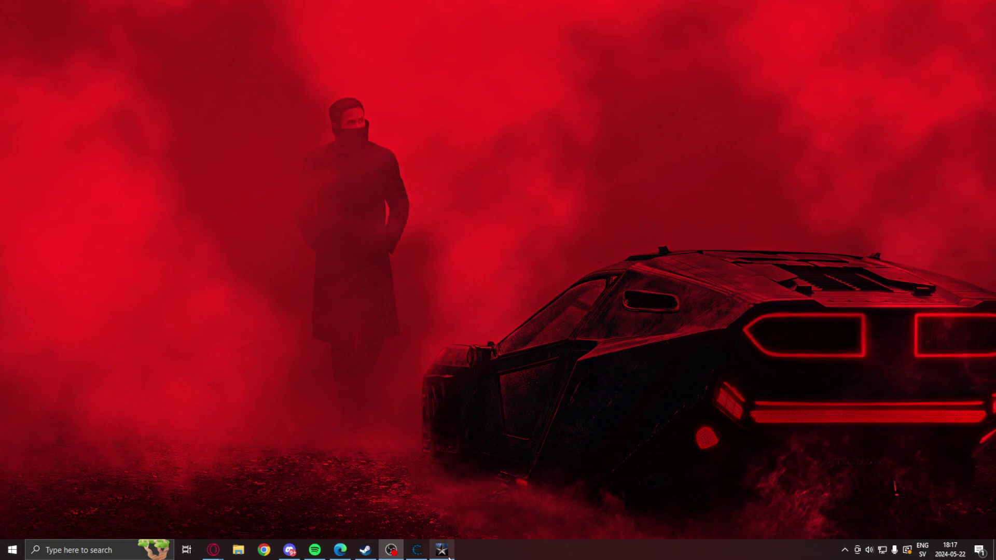
Reposition the Call of Duty window, resume the game and try moving, aiming and firing the Thompson.
{"action": "left_click_drag", "start_coordinate": [355, 100], "coordinate": [184, 100]}
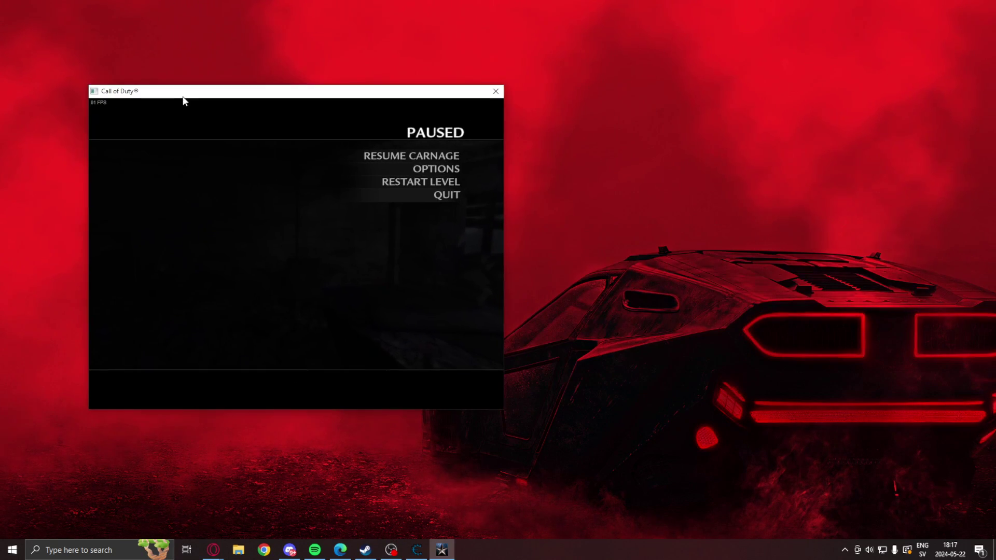
{"action": "key", "text": "Escape"}
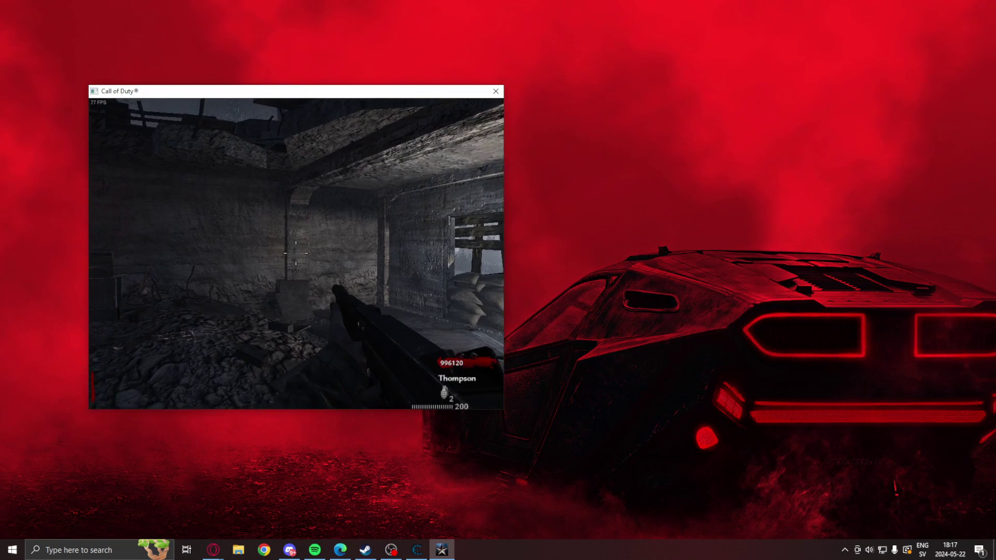
{"action": "key", "text": "w"}
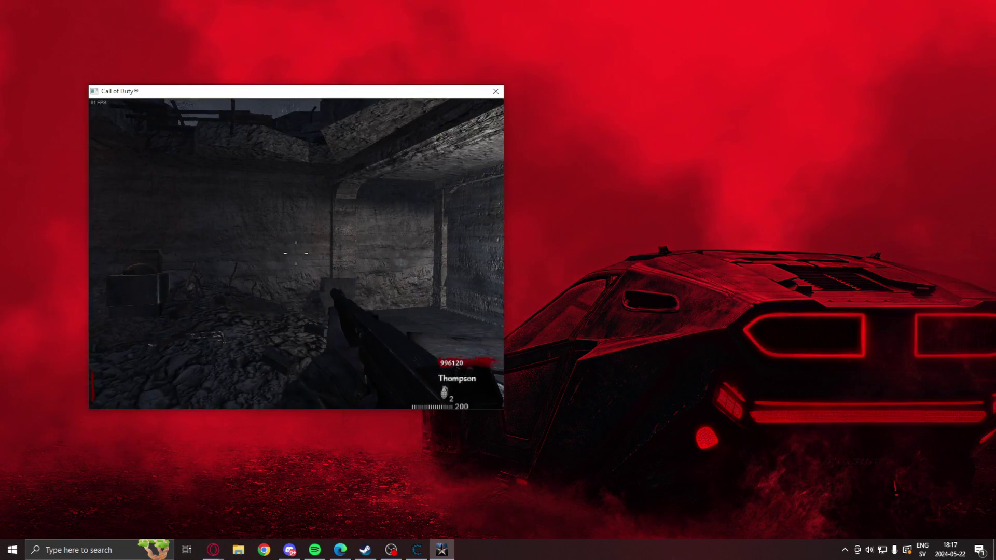
{"action": "right_click", "coordinate": [296, 253]}
{"action": "left_click", "coordinate": [296, 253]}
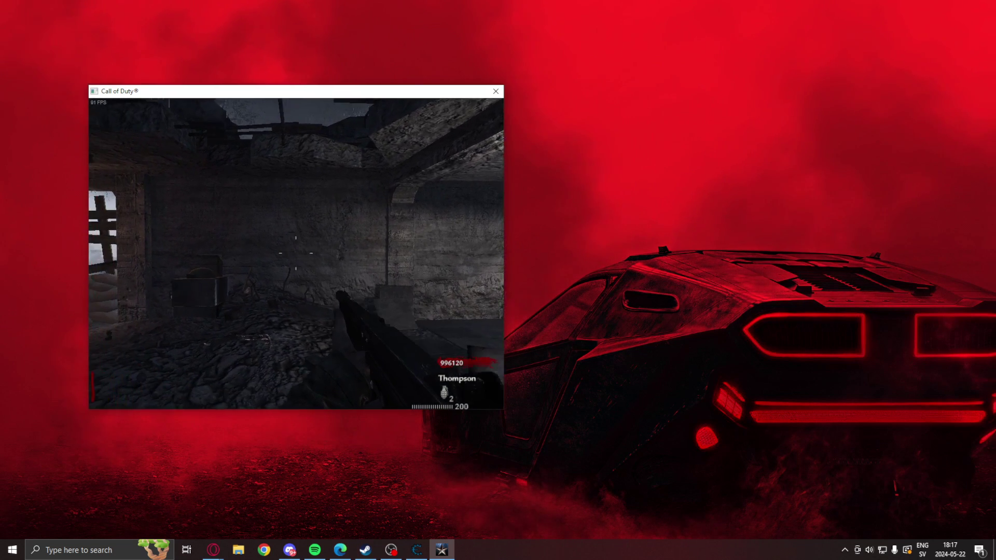
Pause the game, bring up Cheat Engine and arrange both windows side by side.
{"action": "key", "text": "Escape"}
{"action": "left_click", "coordinate": [417, 551]}
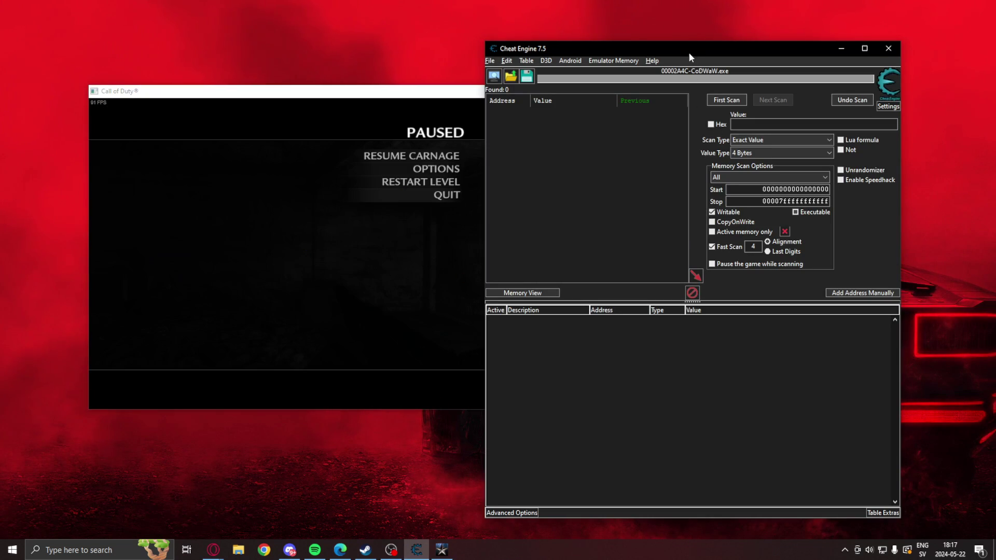
{"action": "left_click_drag", "start_coordinate": [689, 52], "coordinate": [751, 39]}
{"action": "left_click_drag", "start_coordinate": [432, 94], "coordinate": [390, 94]}
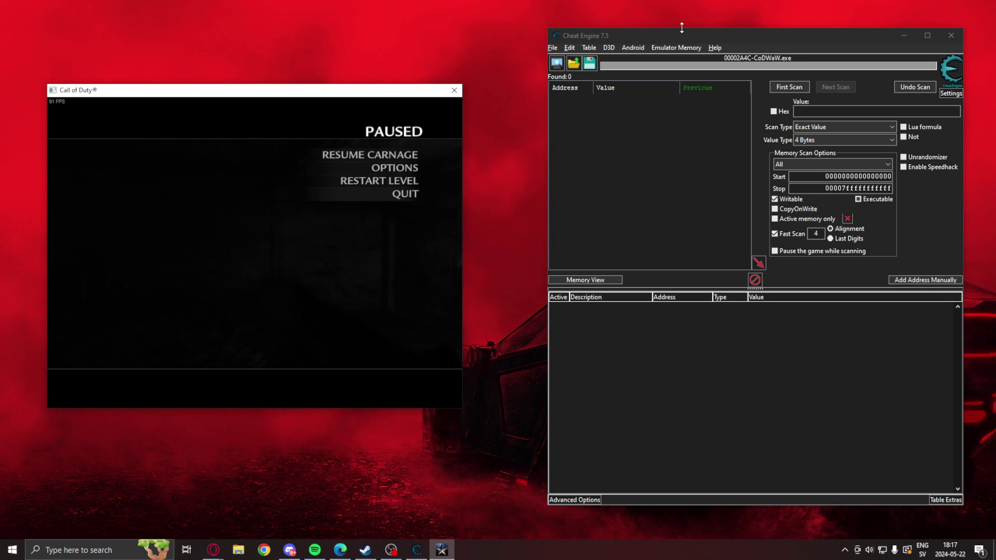
{"action": "left_click_drag", "start_coordinate": [673, 34], "coordinate": [636, 42]}
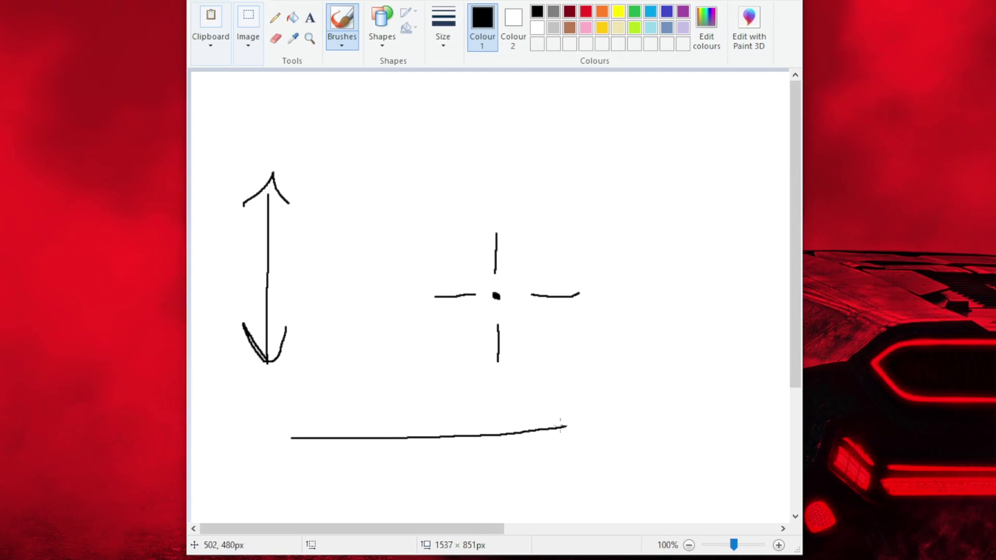
In Paint, put arrowheads on both ends of the horizontal line and label the vertical arrow y and the horizontal arrow x.
{"action": "left_click_drag", "start_coordinate": [292, 419], "coordinate": [334, 463]}
{"action": "left_click_drag", "start_coordinate": [515, 407], "coordinate": [552, 454]}
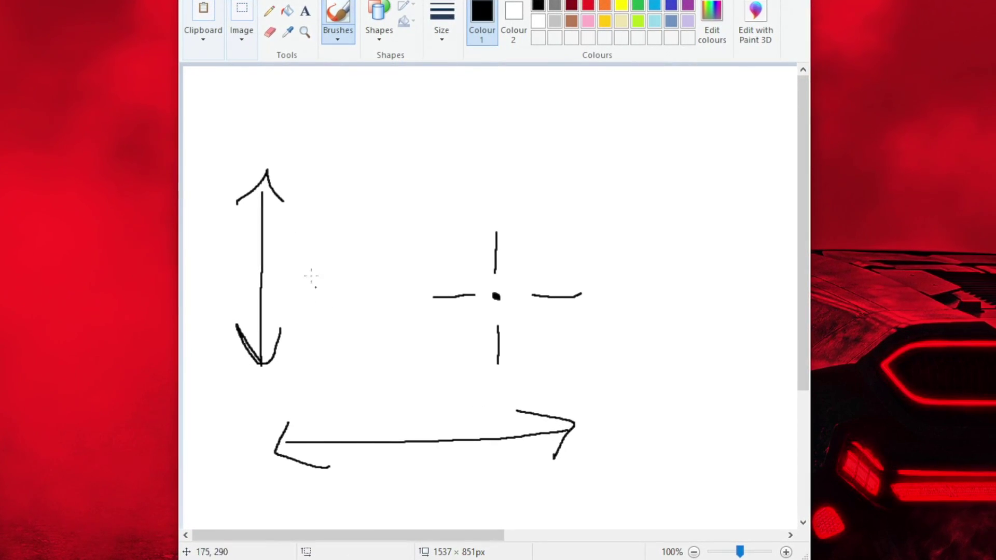
{"action": "left_click_drag", "start_coordinate": [296, 246], "coordinate": [303, 289]}
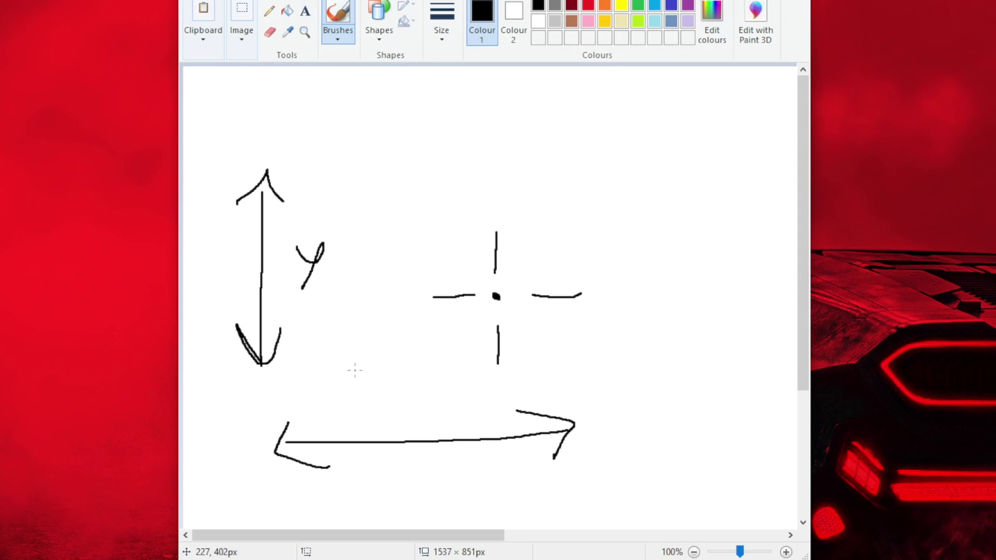
{"action": "left_click_drag", "start_coordinate": [610, 425], "coordinate": [641, 446]}
{"action": "left_click_drag", "start_coordinate": [635, 430], "coordinate": [616, 451]}
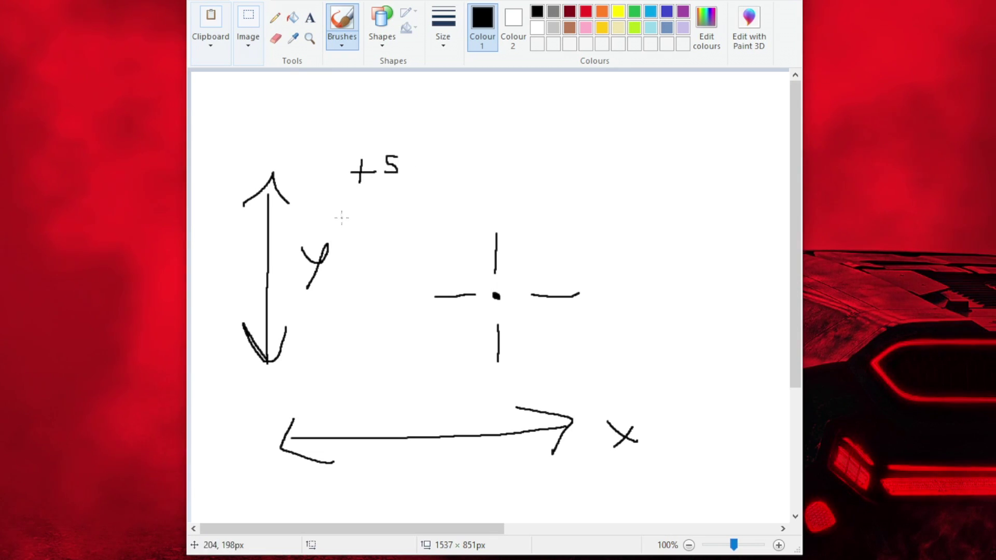
Draw an arrow from the +5 to the y label and write + 5 beside the x.
{"action": "left_click_drag", "start_coordinate": [325, 216], "coordinate": [344, 233]}
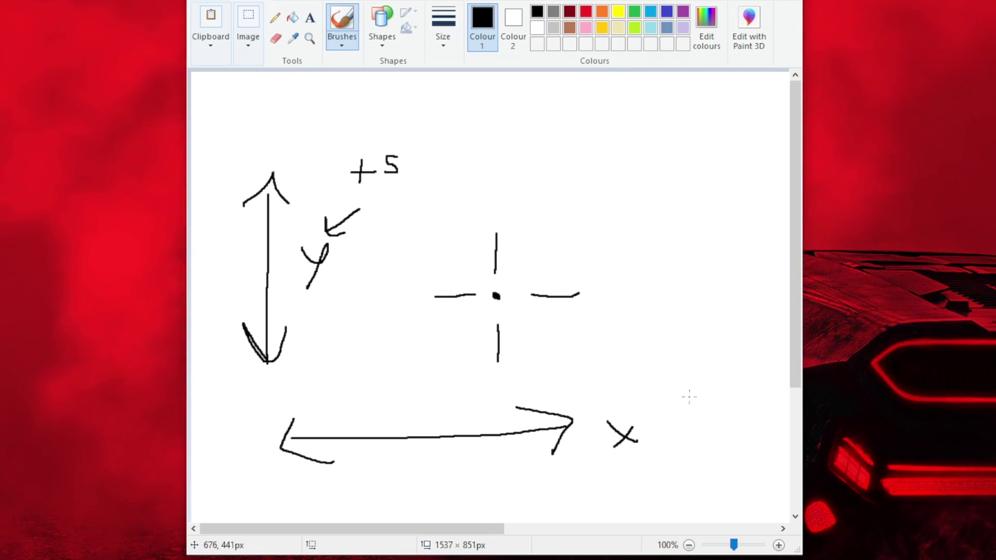
{"action": "mouse_move", "coordinate": [684, 418]}
{"action": "left_mouse_down"}
{"action": "mouse_move", "coordinate": [706, 418]}
{"action": "mouse_move", "coordinate": [696, 424]}
{"action": "left_mouse_up"}
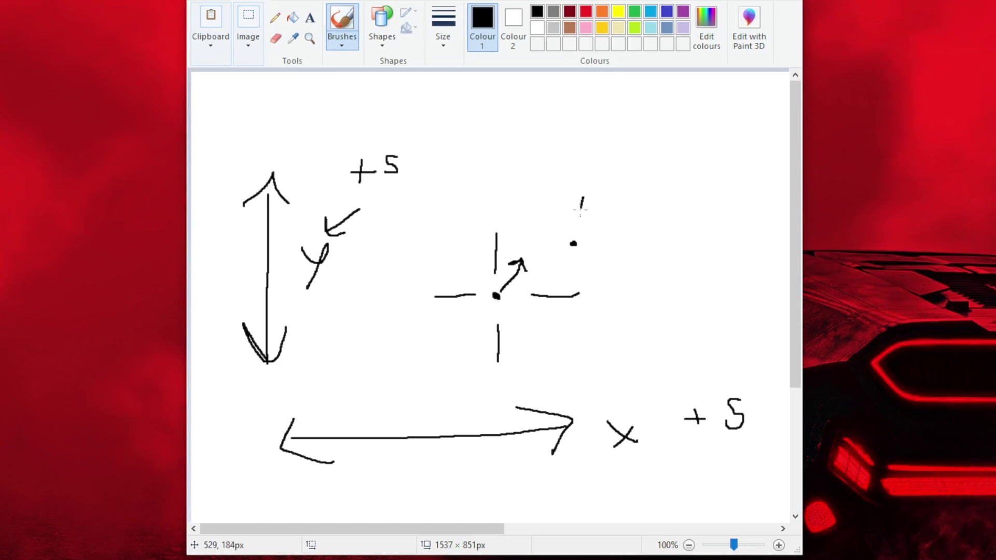
Try circling the +5 above the y and the +5 beside the x, undoing each circle.
{"action": "mouse_move", "coordinate": [534, 232]}
{"action": "left_mouse_down"}
{"action": "mouse_move", "coordinate": [620, 236]}
{"action": "mouse_move", "coordinate": [579, 272]}
{"action": "left_mouse_up"}
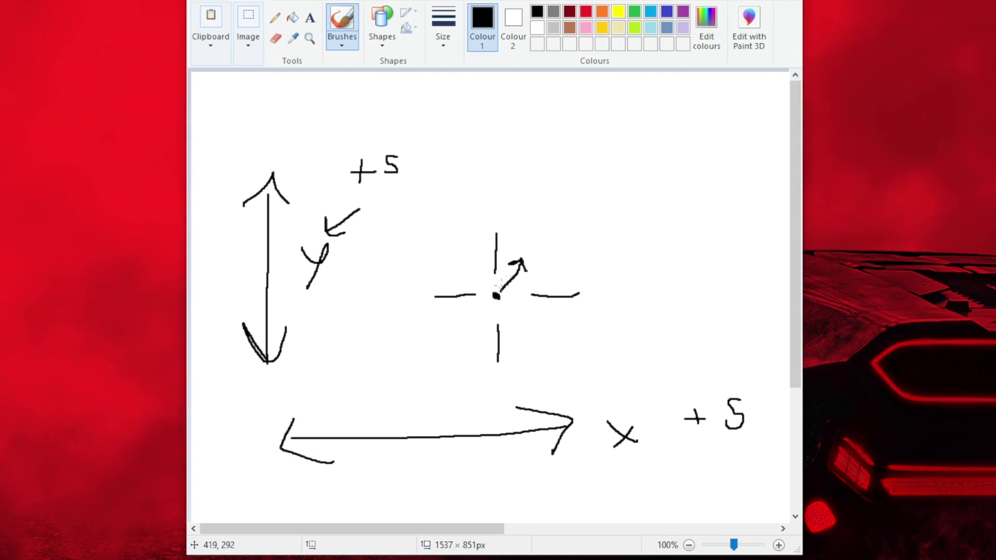
{"action": "left_click_drag", "start_coordinate": [394, 143], "coordinate": [337, 189]}
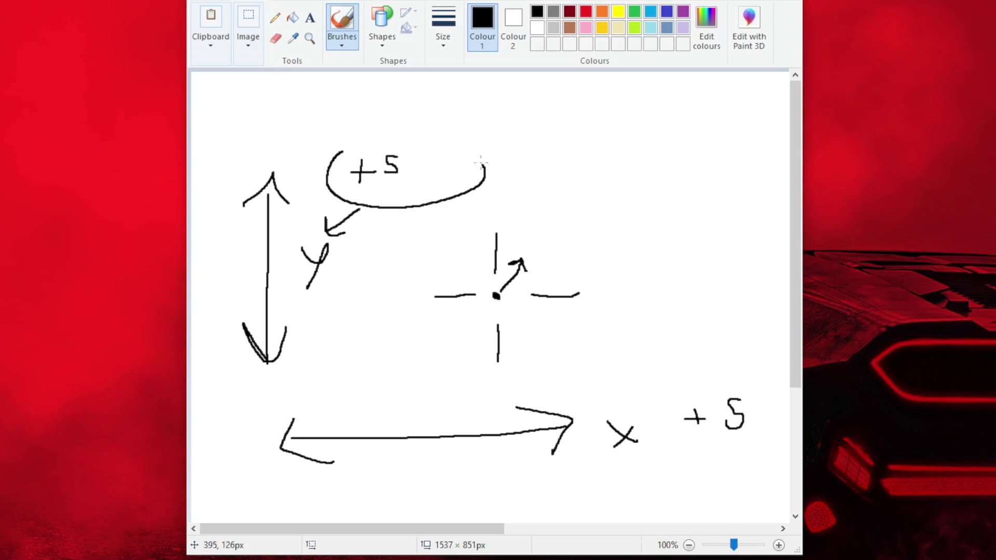
{"action": "key", "text": "ctrl+z"}
{"action": "mouse_move", "coordinate": [747, 372]}
{"action": "left_mouse_down"}
{"action": "mouse_move", "coordinate": [674, 397]}
{"action": "mouse_move", "coordinate": [721, 373]}
{"action": "left_mouse_up"}
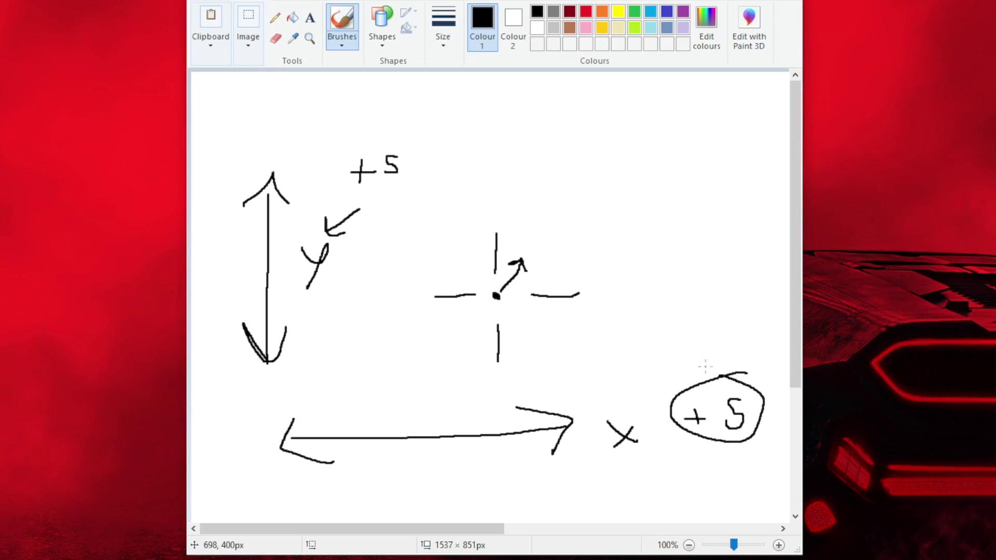
{"action": "key", "text": "ctrl+z"}
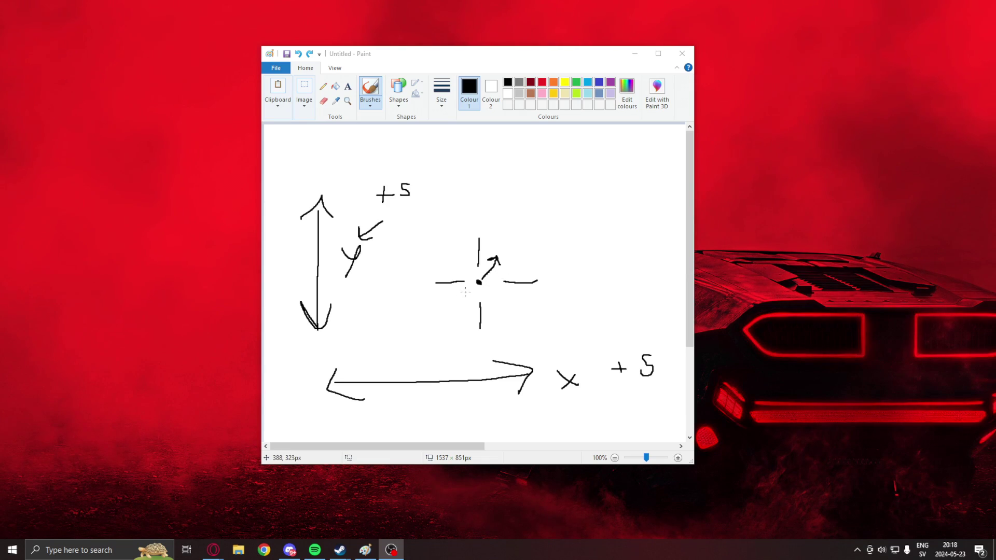
Draw an arrow from the crosshair's centre toward the lower left, write -5 for both y and x, and add a circled 0 above.
{"action": "left_click_drag", "start_coordinate": [465, 292], "coordinate": [443, 312]}
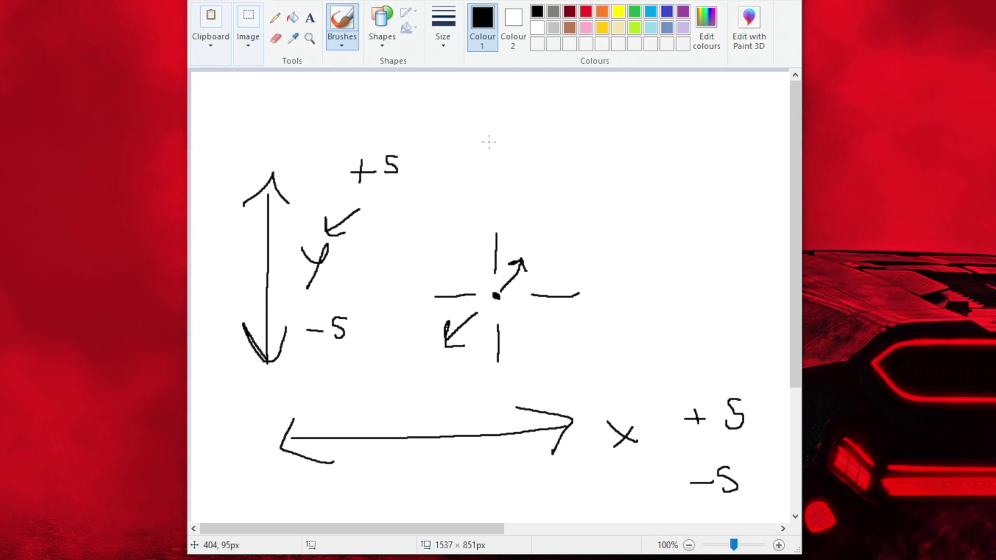
{"action": "mouse_move", "coordinate": [475, 137]}
{"action": "left_mouse_down"}
{"action": "mouse_move", "coordinate": [524, 114]}
{"action": "mouse_move", "coordinate": [470, 109]}
{"action": "left_mouse_up"}
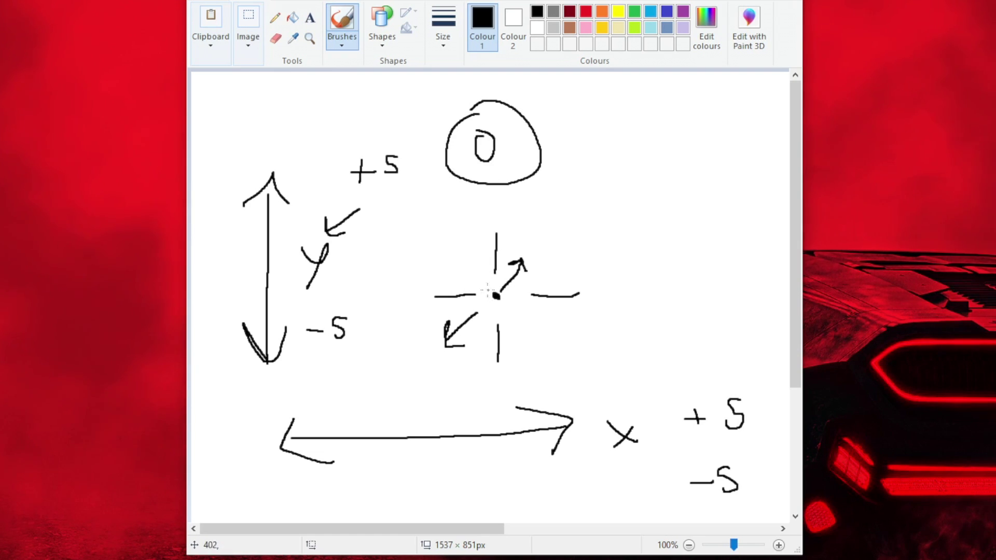
{"action": "mouse_move", "coordinate": [483, 286]}
{"action": "left_mouse_down"}
{"action": "mouse_move", "coordinate": [461, 242]}
{"action": "mouse_move", "coordinate": [520, 262]}
{"action": "left_mouse_up"}
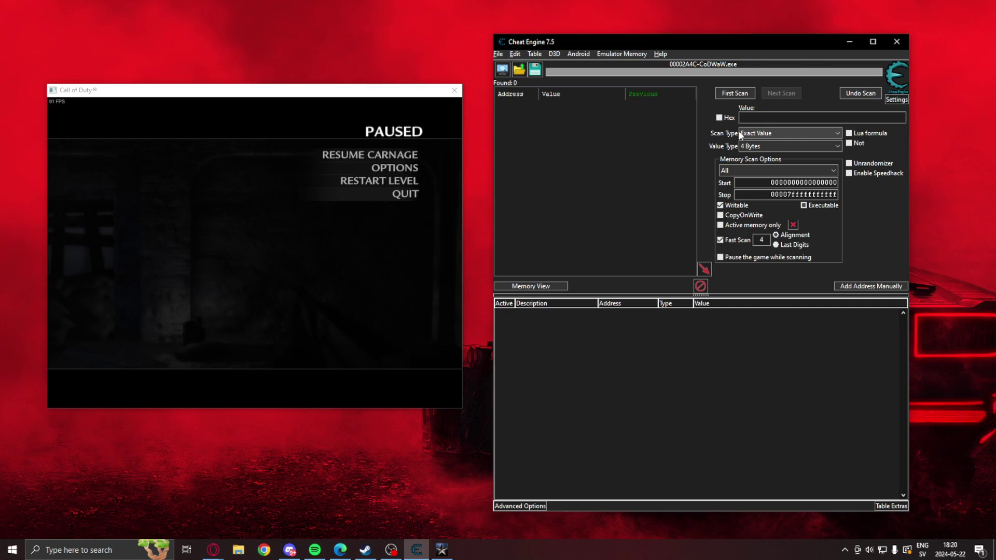
In Cheat Engine, set the value type to Float and the scan type to Unknown initial value, and run the first scan.
{"action": "left_click", "coordinate": [747, 147]}
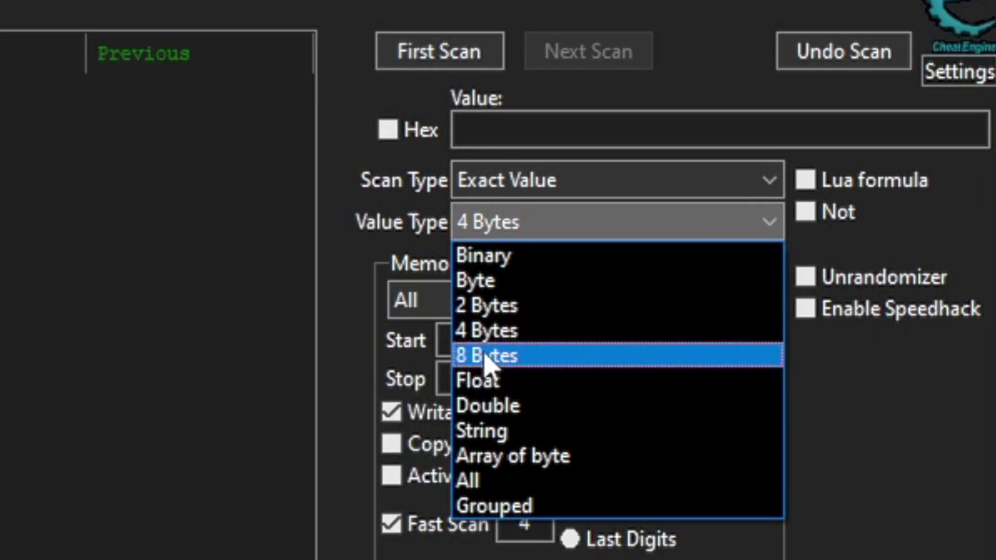
{"action": "left_click", "coordinate": [485, 380]}
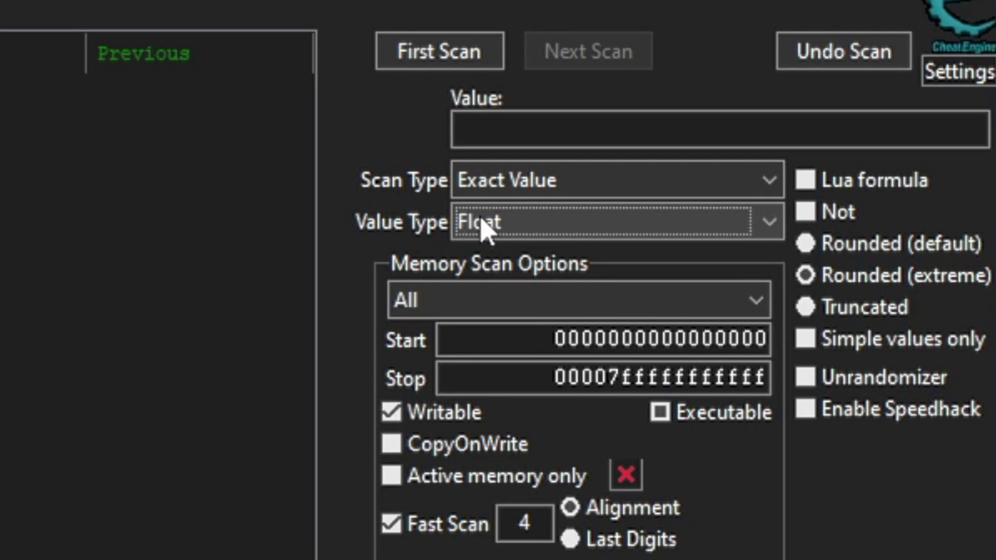
{"action": "left_click", "coordinate": [538, 184]}
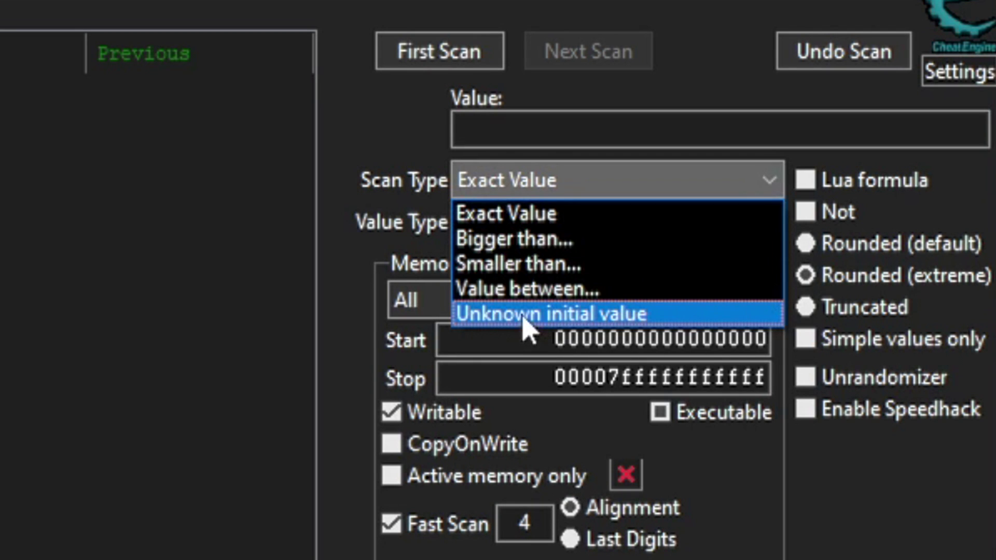
{"action": "left_click", "coordinate": [551, 316]}
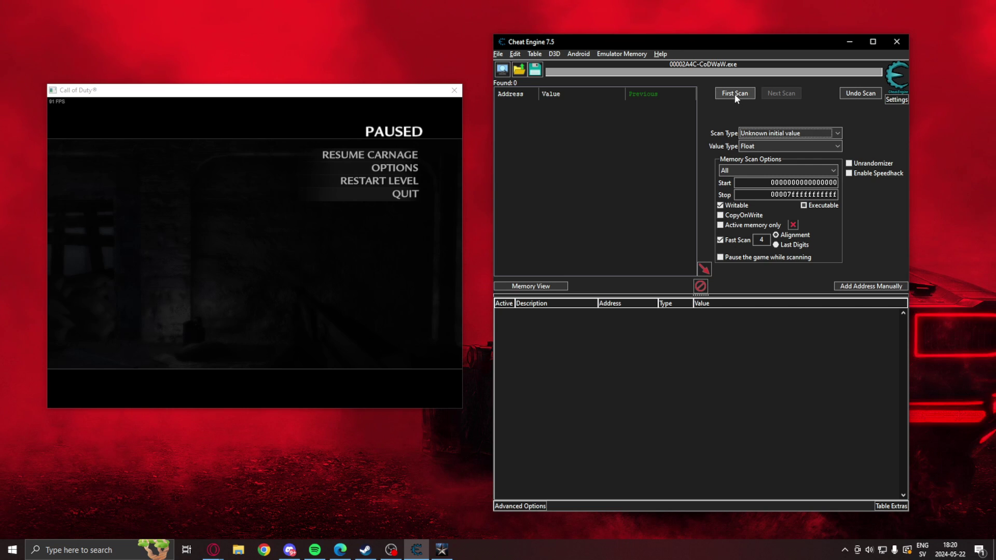
{"action": "left_click", "coordinate": [734, 93]}
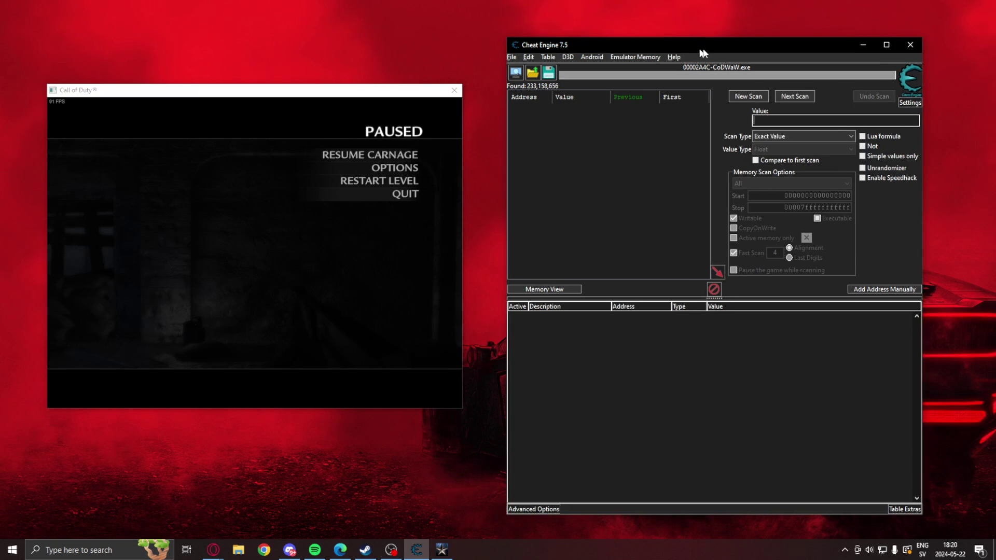
Resume the game and fire the Thompson at the wall, pause it, and run a next scan for Changed value.
{"action": "left_click", "coordinate": [388, 297]}
{"action": "key", "text": "Escape"}
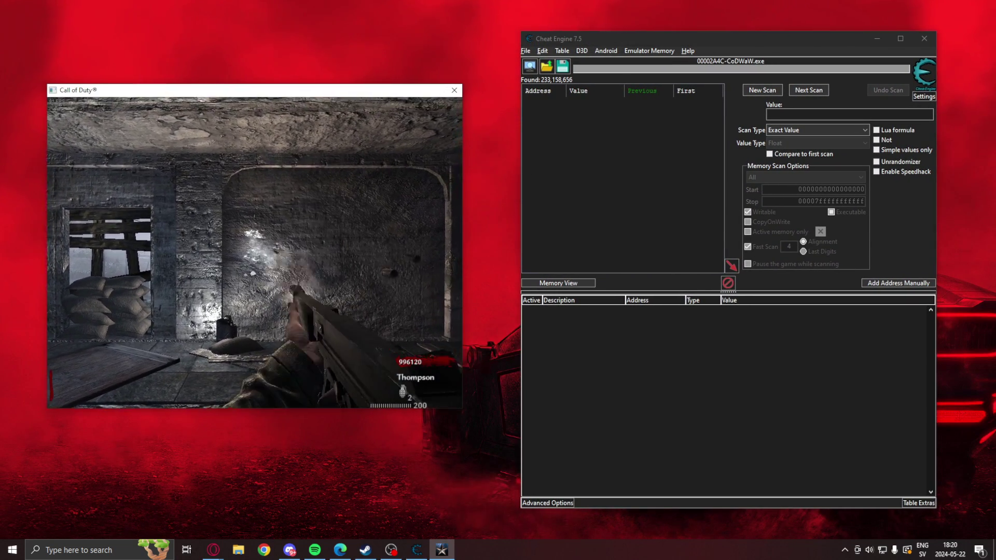
{"action": "key", "text": "Escape"}
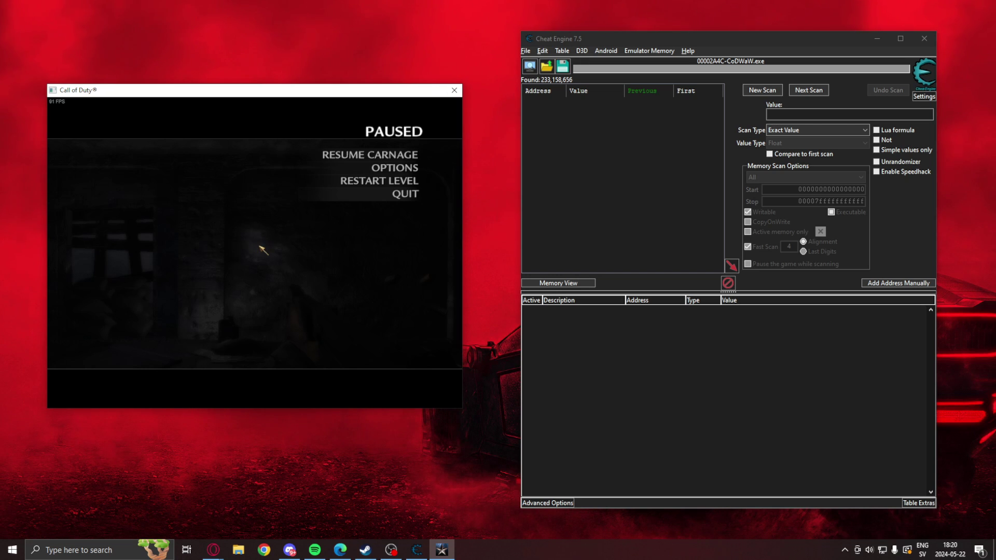
{"action": "left_click", "coordinate": [809, 130]}
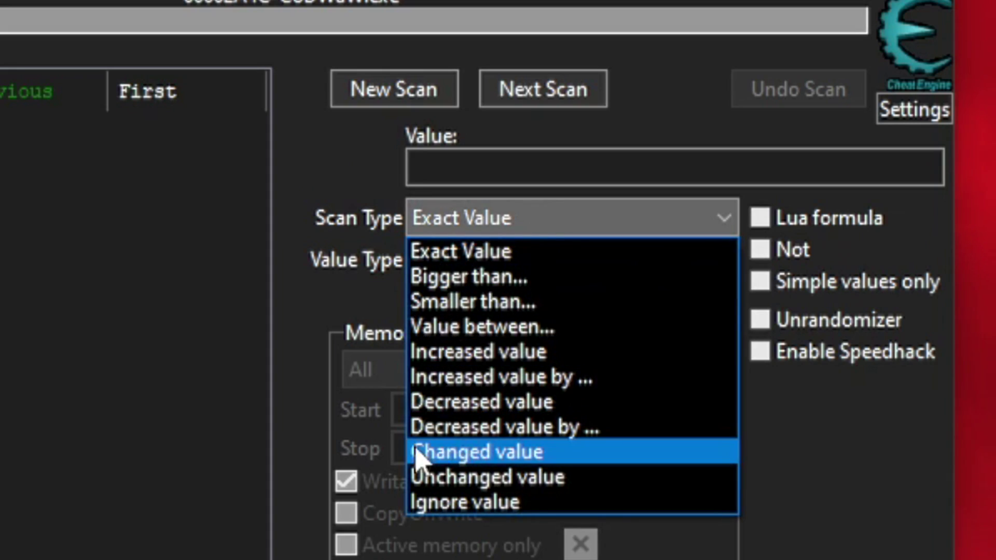
{"action": "left_click", "coordinate": [456, 453]}
{"action": "left_click", "coordinate": [533, 92]}
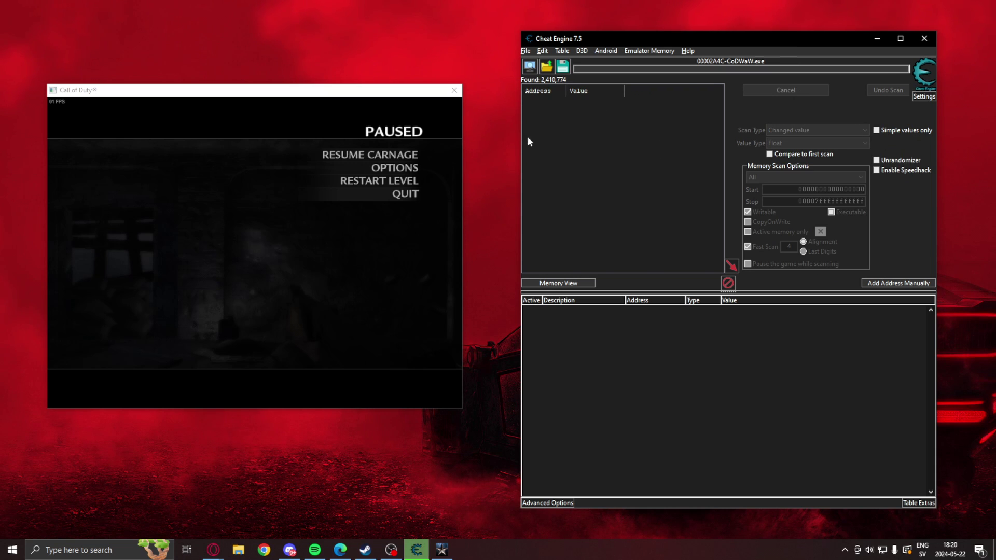
Let the game run briefly without firing, pause it, and scan again for changed values.
{"action": "left_click", "coordinate": [332, 288]}
{"action": "key", "text": "Escape"}
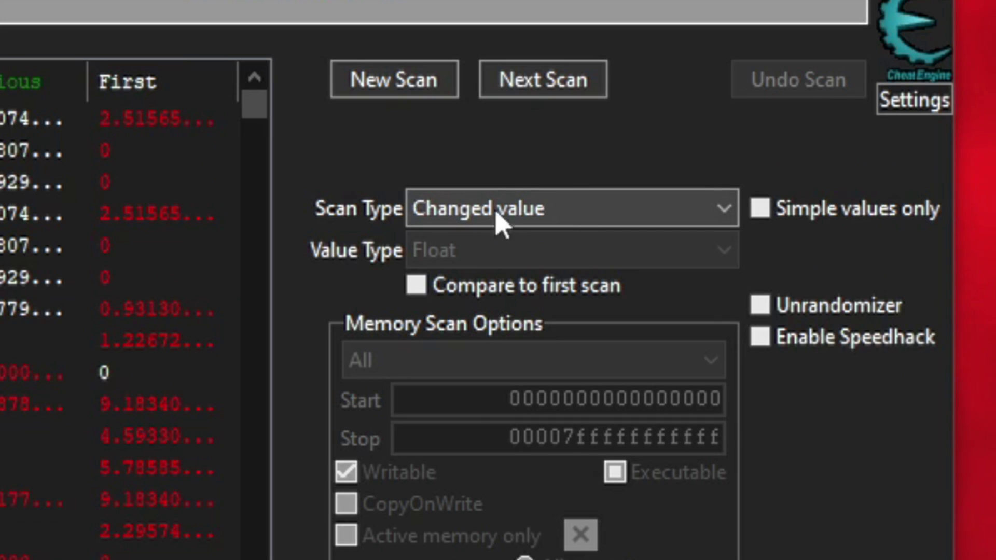
{"action": "left_click", "coordinate": [541, 99]}
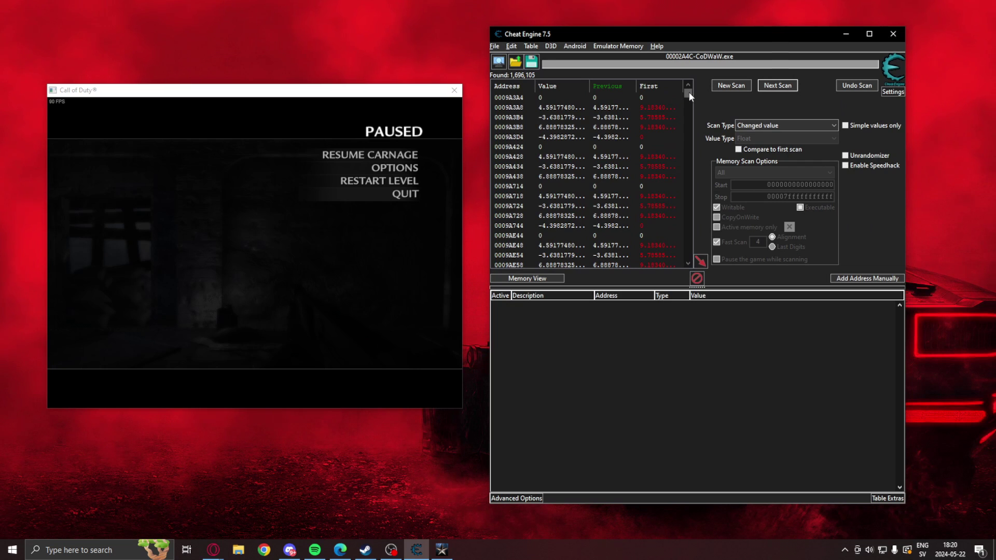
Switch the scan type to Unchanged value and run the next scan twice while the game stays paused.
{"action": "mouse_move", "coordinate": [689, 91]}
{"action": "left_mouse_down"}
{"action": "mouse_move", "coordinate": [675, 246]}
{"action": "mouse_move", "coordinate": [697, 88]}
{"action": "mouse_move", "coordinate": [699, 205]}
{"action": "mouse_move", "coordinate": [695, 92]}
{"action": "mouse_move", "coordinate": [706, 88]}
{"action": "left_mouse_up"}
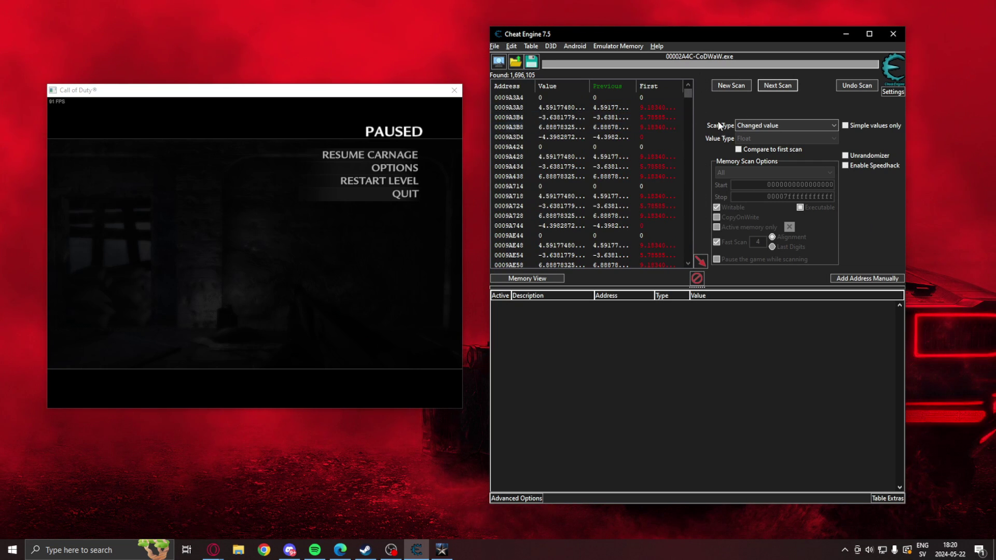
{"action": "left_click", "coordinate": [799, 125]}
{"action": "left_click", "coordinate": [759, 206]}
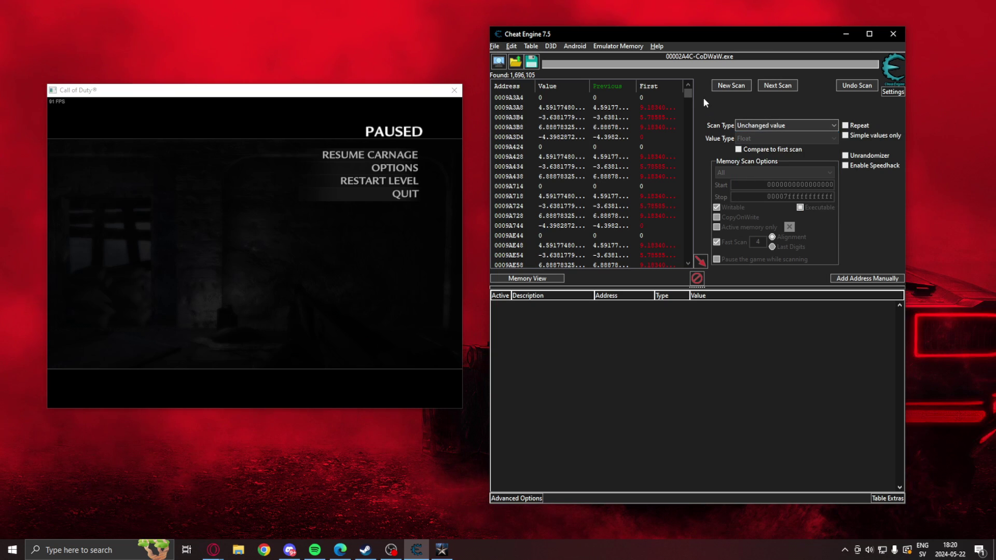
{"action": "left_click", "coordinate": [781, 86]}
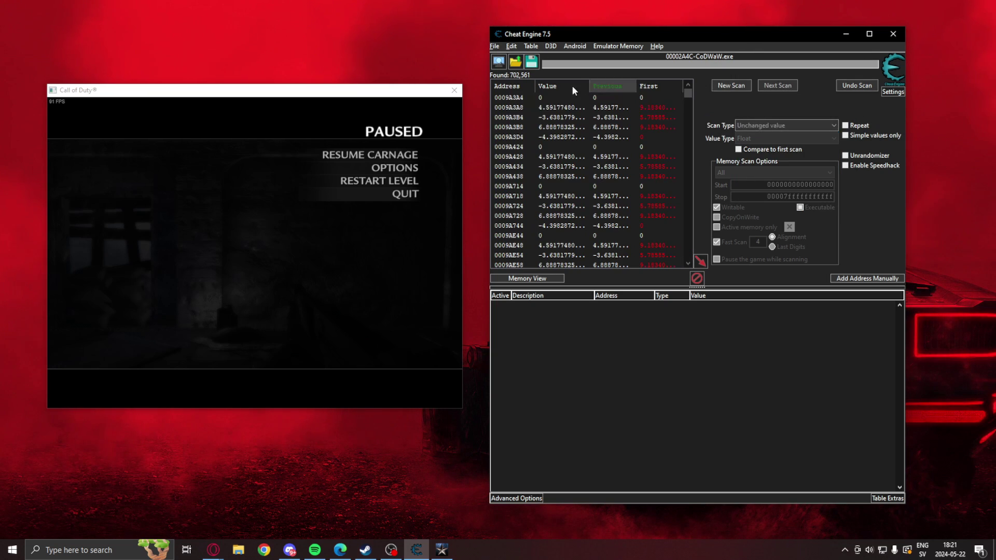
{"action": "left_click", "coordinate": [778, 86]}
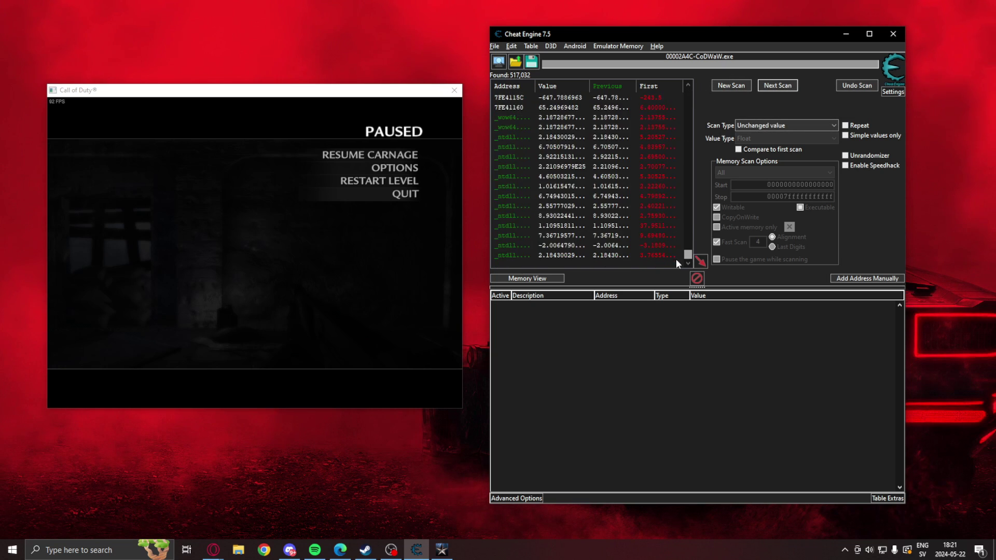
Resume the game to fire the Thompson, pause it, and filter the results with a Changed value scan.
{"action": "left_click", "coordinate": [783, 126]}
{"action": "left_click", "coordinate": [373, 156]}
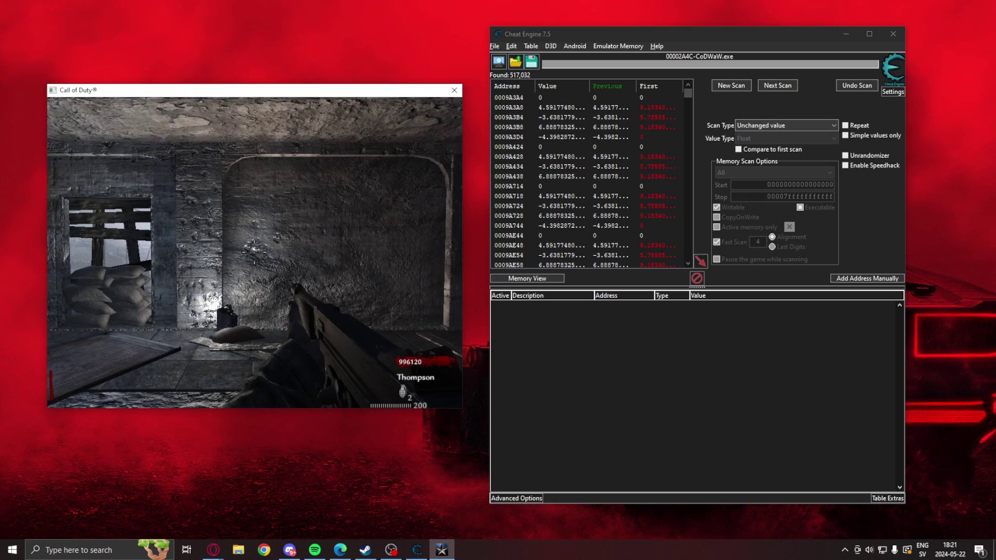
{"action": "key", "text": "Escape"}
{"action": "left_click", "coordinate": [783, 125]}
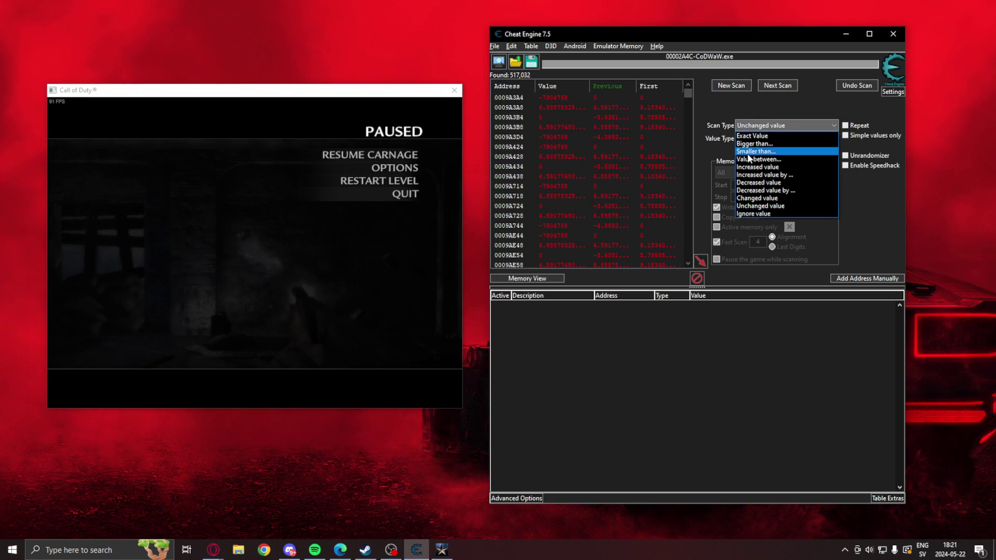
{"action": "left_click", "coordinate": [775, 189]}
{"action": "left_click", "coordinate": [777, 86]}
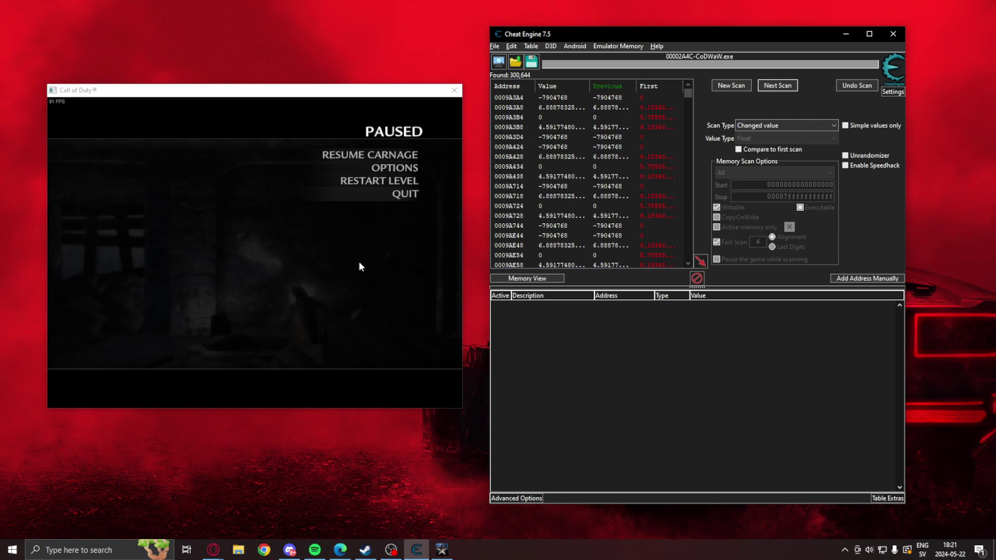
Repeat the Changed value scan several more times, resuming and pausing the game to change the weapon's recoil state before each scan.
{"action": "left_click", "coordinate": [357, 265]}
{"action": "key", "text": "Escape"}
{"action": "key", "text": "Escape"}
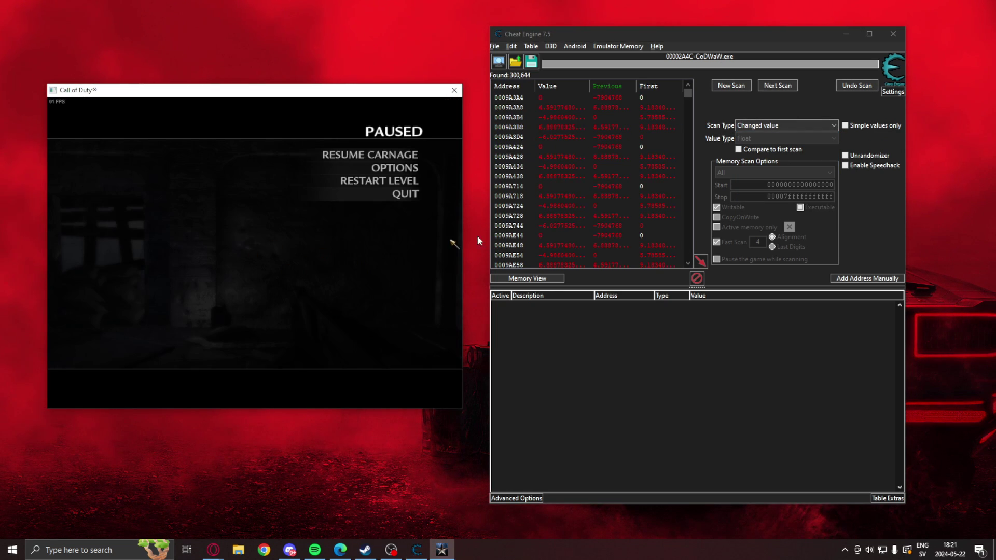
{"action": "left_click", "coordinate": [776, 85]}
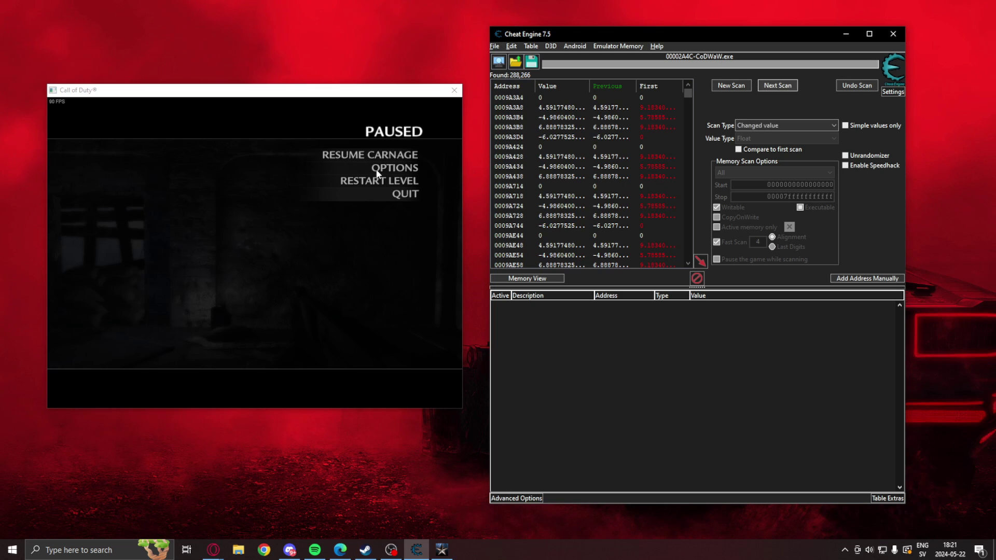
{"action": "left_click", "coordinate": [358, 267]}
{"action": "key", "text": "Escape"}
{"action": "key", "text": "Escape"}
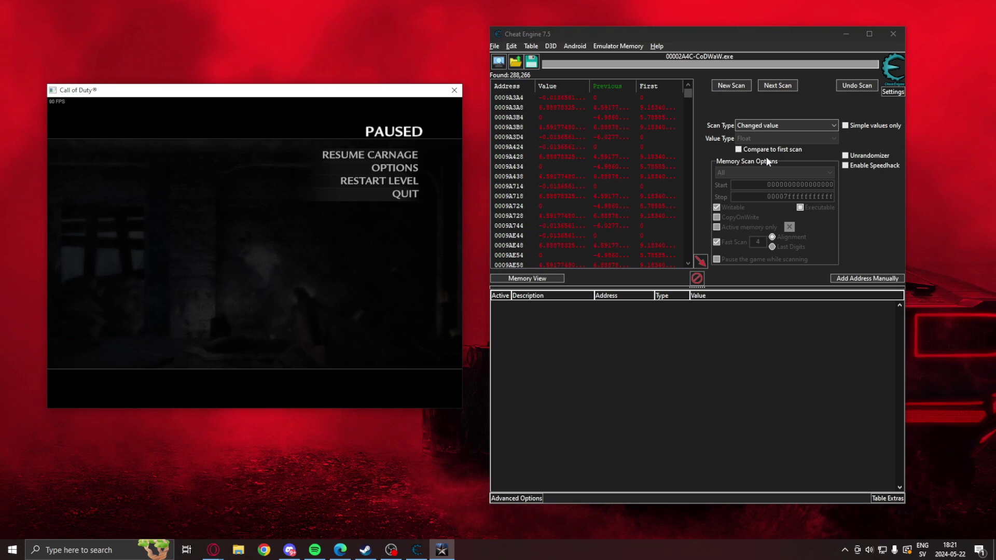
{"action": "left_click", "coordinate": [776, 86]}
{"action": "left_click", "coordinate": [456, 228]}
{"action": "key", "text": "Escape"}
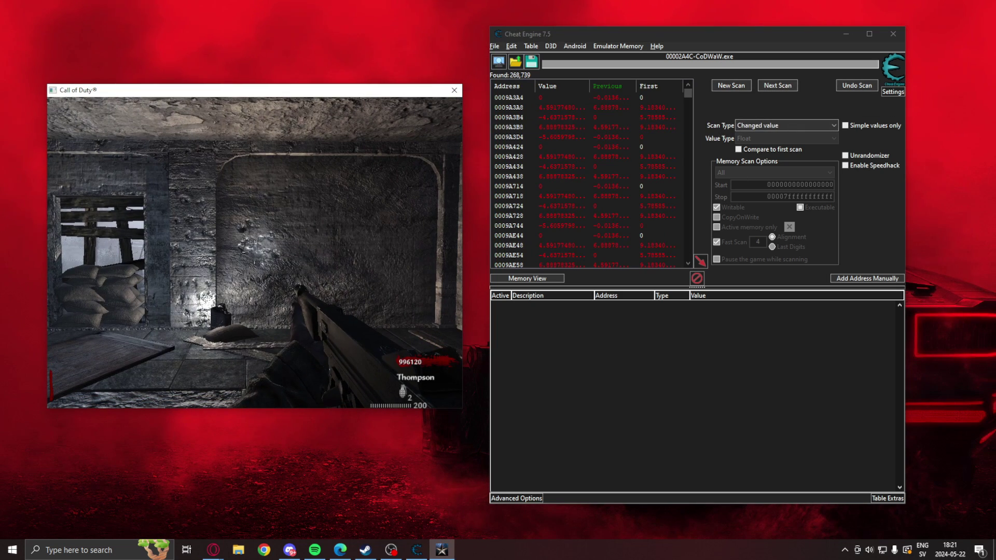
{"action": "key", "text": "Escape"}
{"action": "left_click", "coordinate": [772, 90]}
{"action": "left_click", "coordinate": [772, 87]}
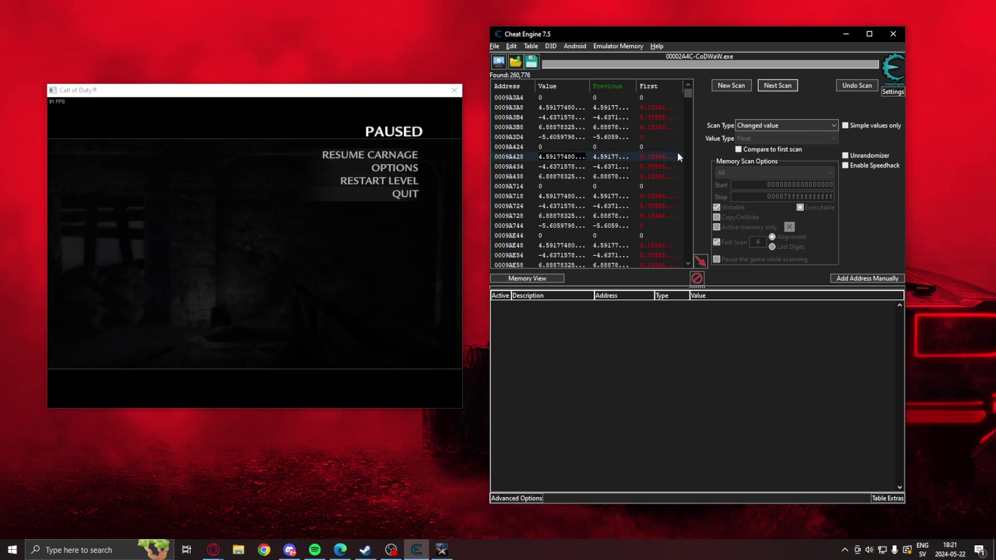
Examine the hotkeys for the next-scan functions in Cheat Engine's settings, select Next Scan-Changed Value and accept the settings.
{"action": "left_click", "coordinate": [511, 46]}
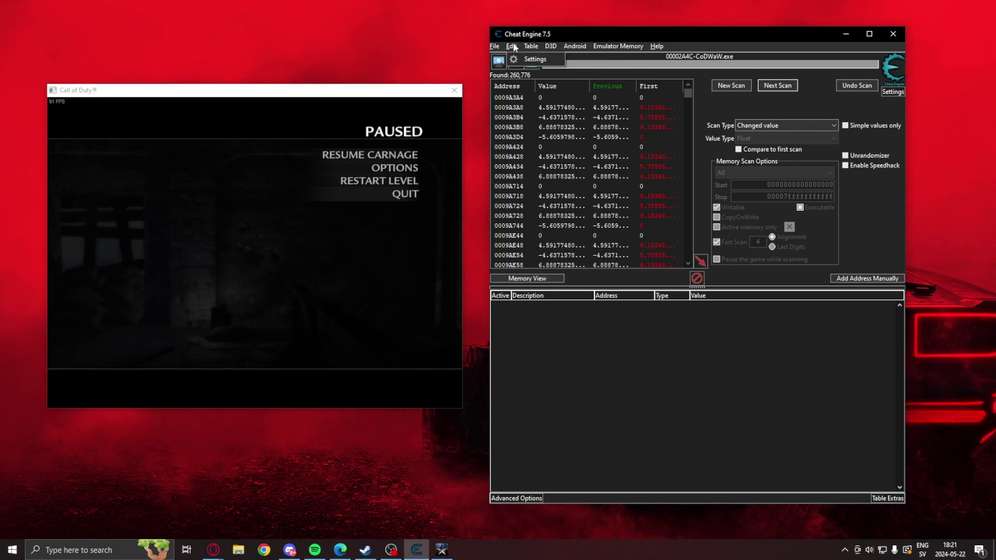
{"action": "left_click", "coordinate": [507, 130]}
{"action": "left_click_drag", "start_coordinate": [462, 104], "coordinate": [591, 102]}
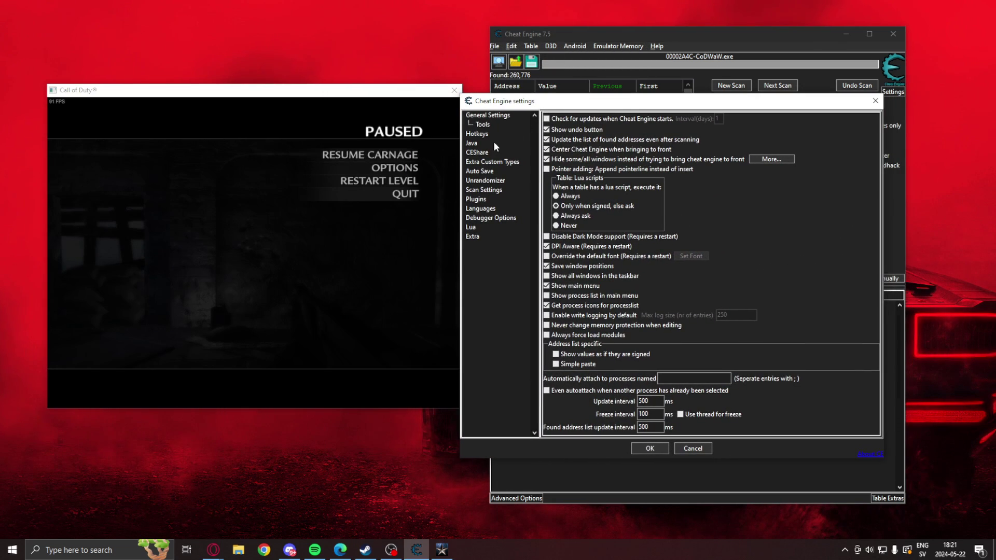
{"action": "left_click", "coordinate": [477, 134]}
{"action": "left_click", "coordinate": [738, 353]}
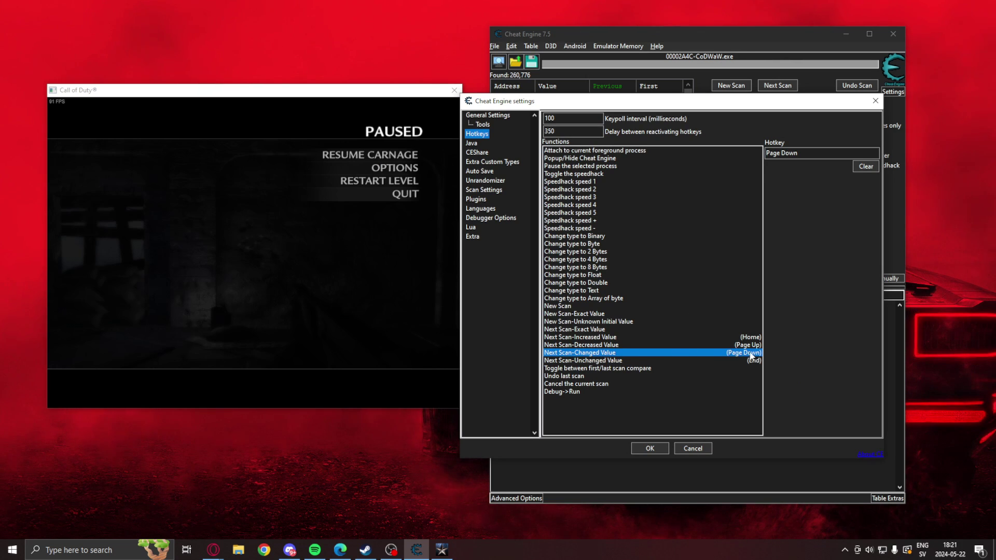
{"action": "left_click", "coordinate": [650, 448]}
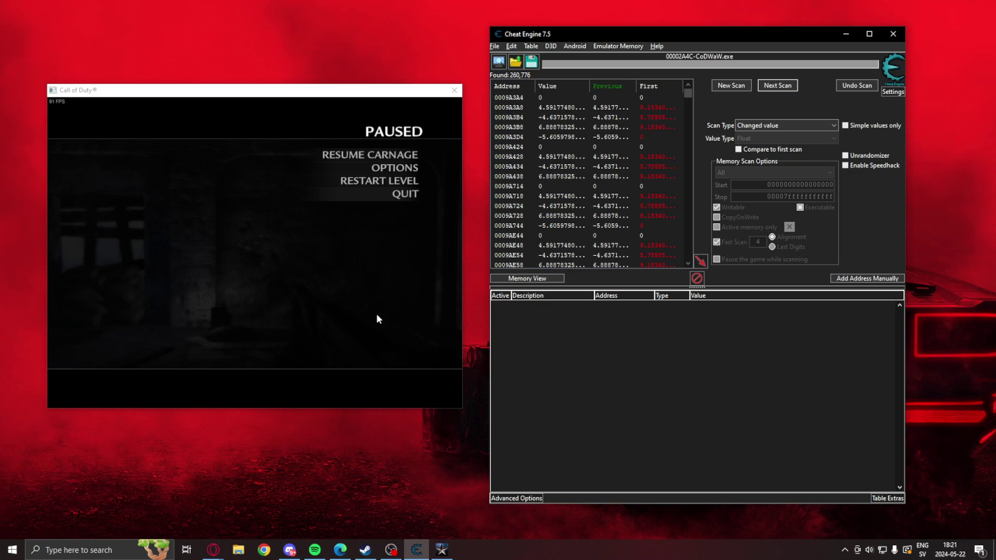
Resume the game, fire the Thompson and repeat the Changed value scan between shots, pausing the game at the end.
{"action": "left_click", "coordinate": [307, 307]}
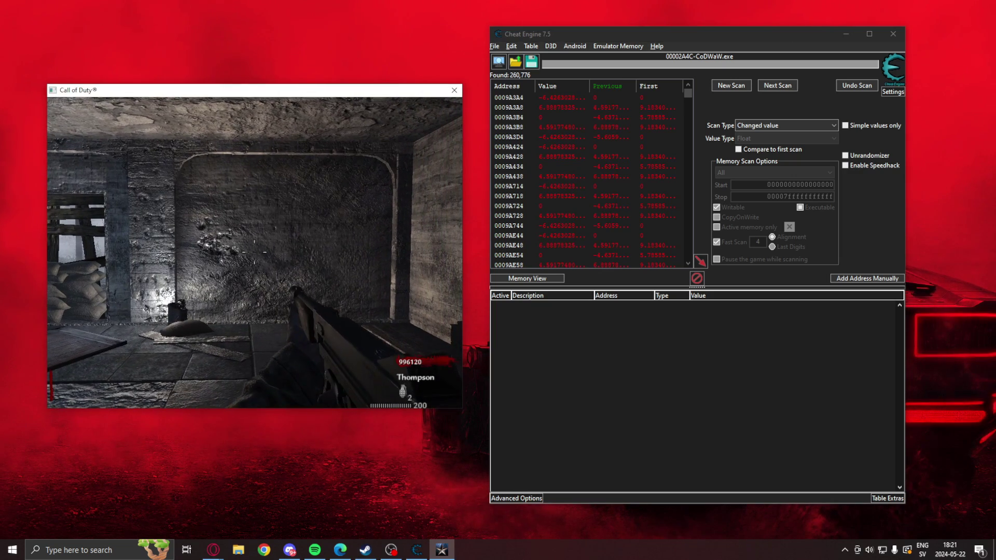
{"action": "left_click", "coordinate": [254, 252]}
{"action": "key", "text": "F1"}
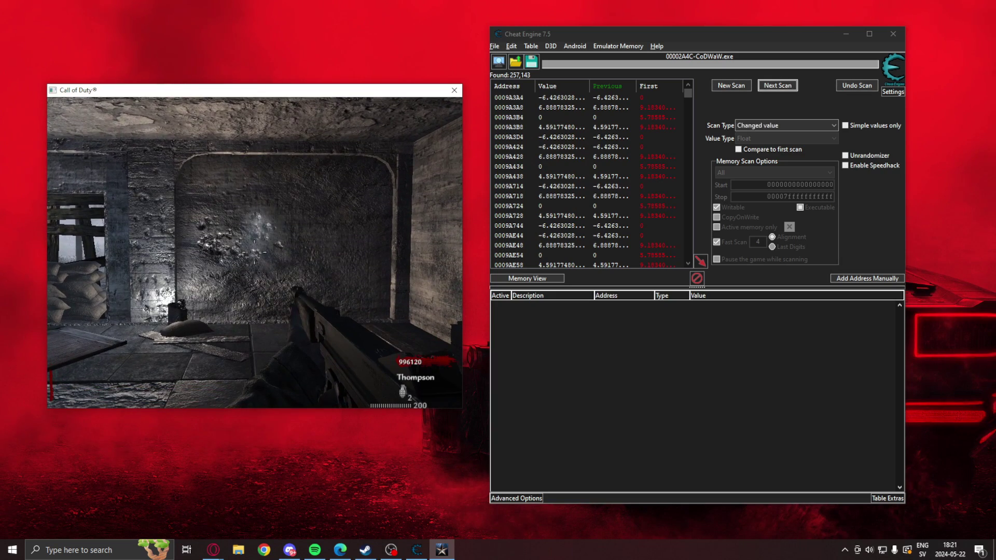
{"action": "key", "text": "F2"}
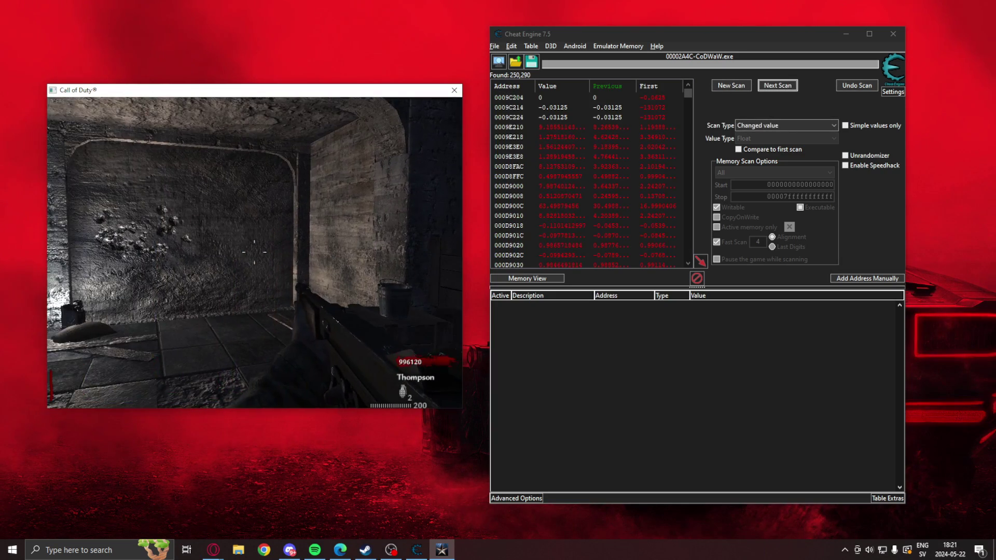
{"action": "left_click", "coordinate": [254, 253]}
{"action": "key", "text": "F2"}
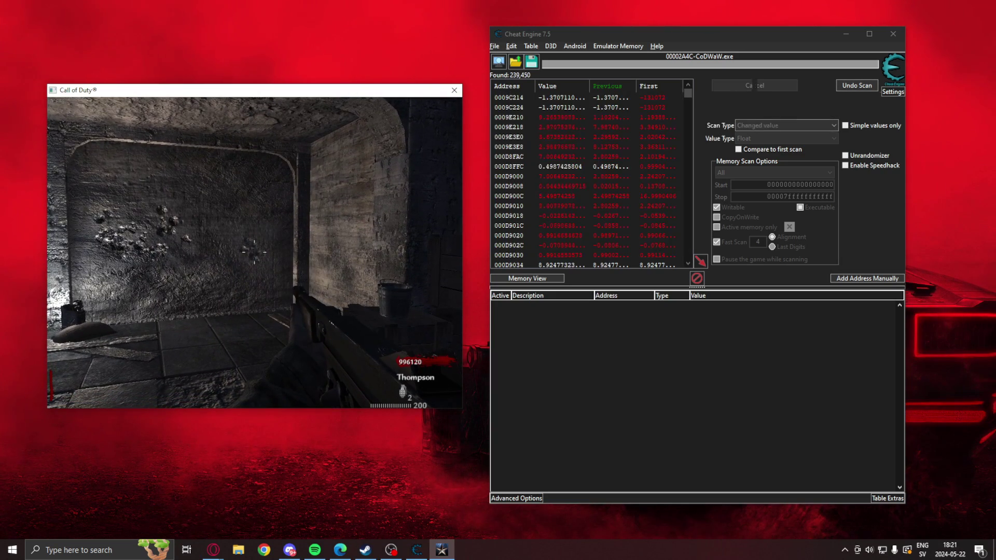
{"action": "key", "text": "F2"}
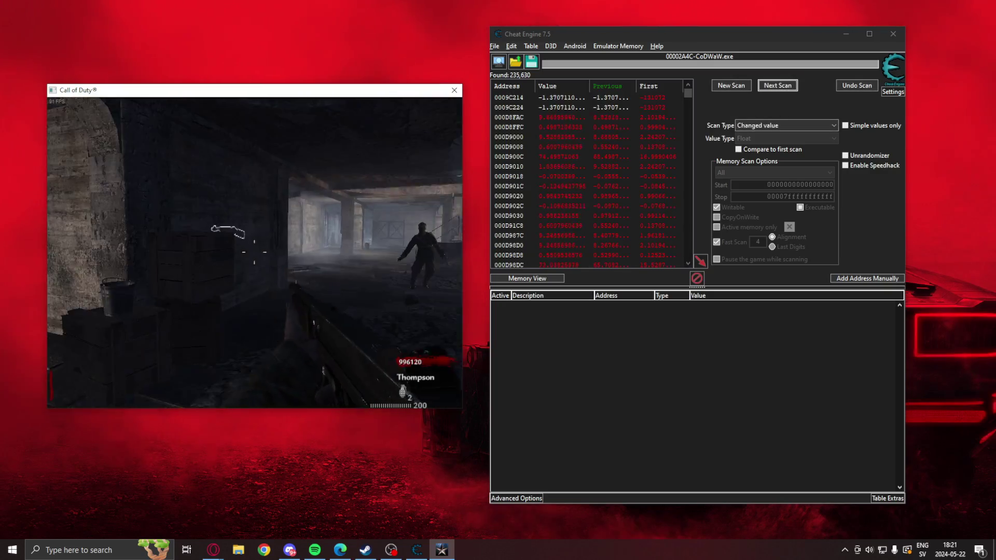
{"action": "key", "text": "Escape"}
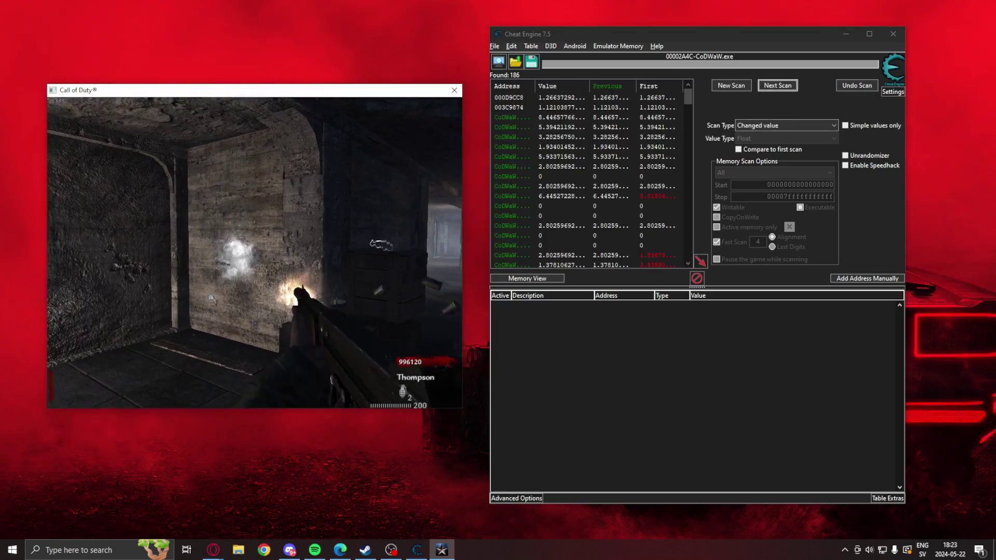
Keep filtering the results with Changed value and Unchanged value scans while firing the Thompson, pausing and resuming the game in between.
{"action": "key", "text": "F2"}
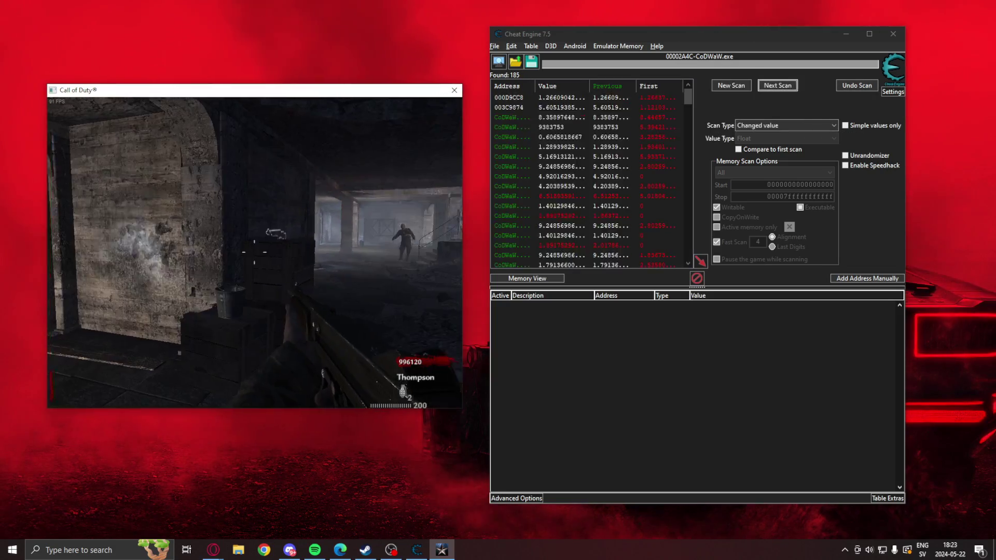
{"action": "key", "text": "Escape"}
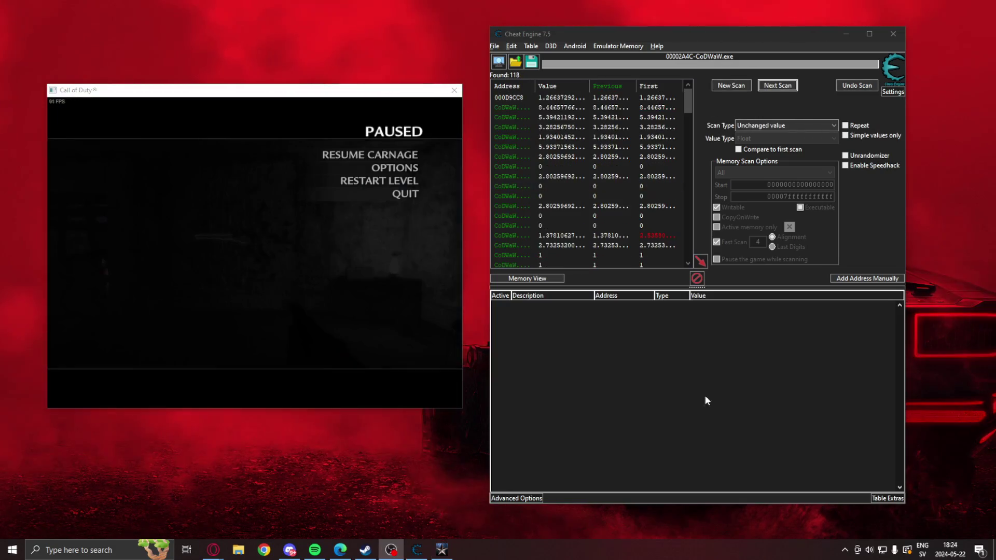
{"action": "key", "text": "Escape"}
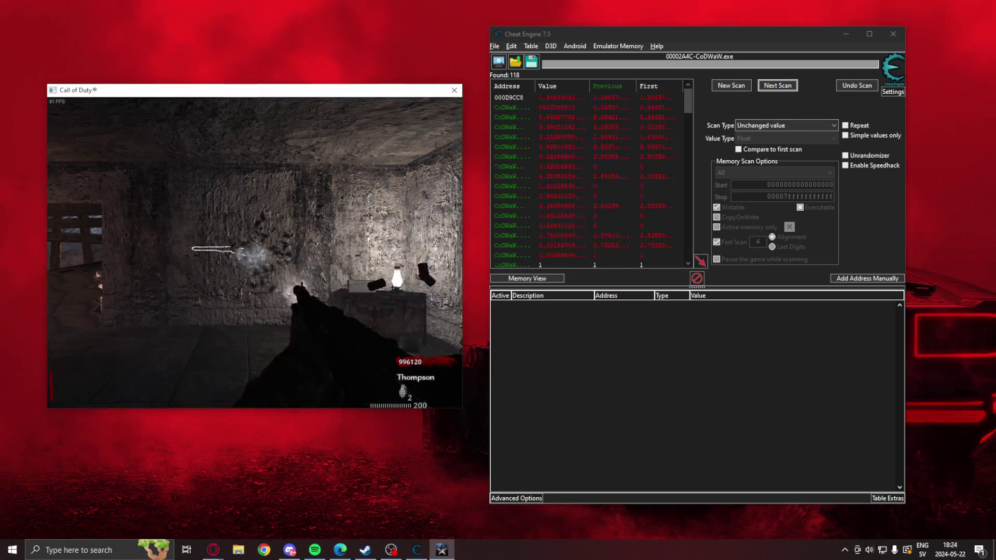
{"action": "key", "text": "F2"}
{"action": "key", "text": "F2"}
{"action": "left_click", "coordinate": [254, 252]}
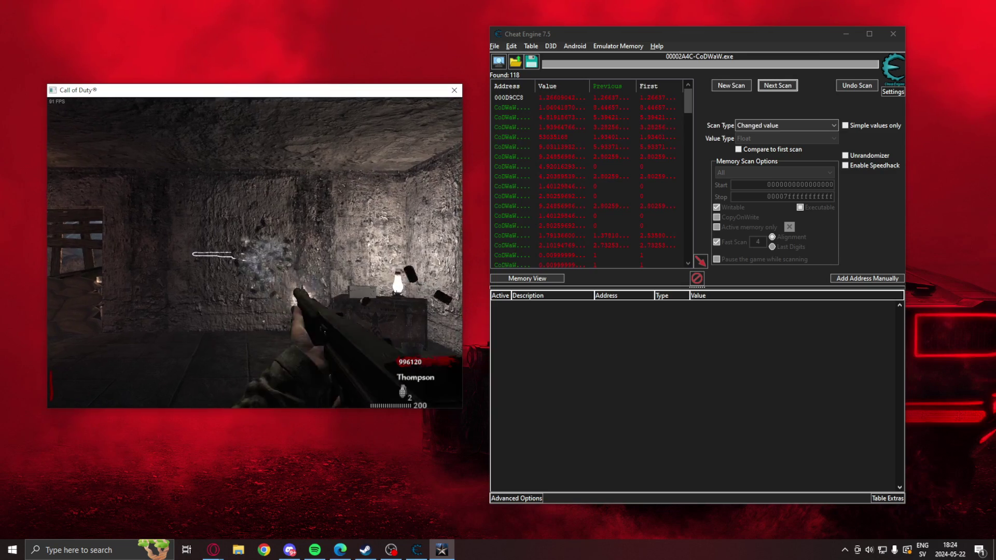
{"action": "key", "text": "F2"}
{"action": "key", "text": "F2"}
{"action": "left_click", "coordinate": [254, 252]}
{"action": "key", "text": "F2"}
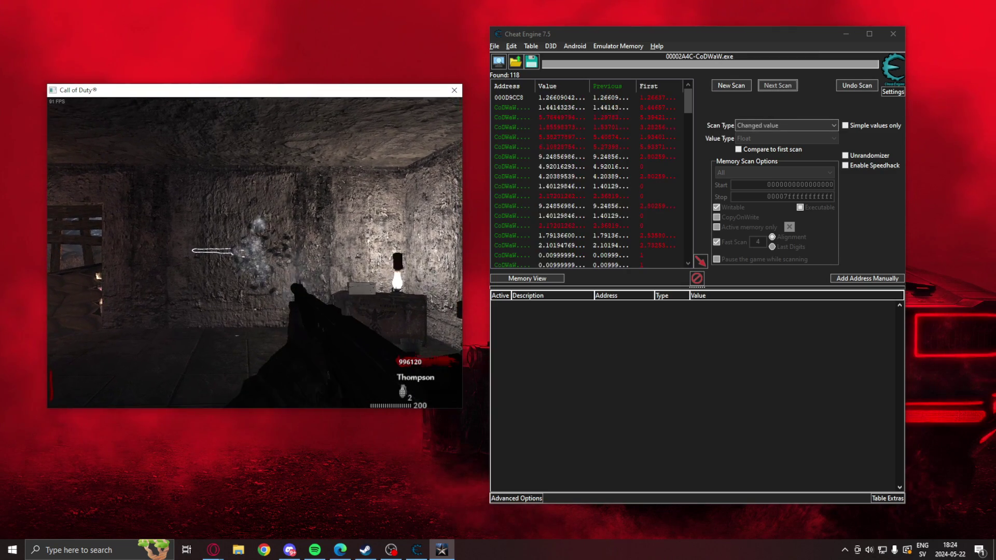
Repeat the Changed value scan, stop firing to run two Unchanged value scans with the gun at rest, and pause the game.
{"action": "key", "text": "F3"}
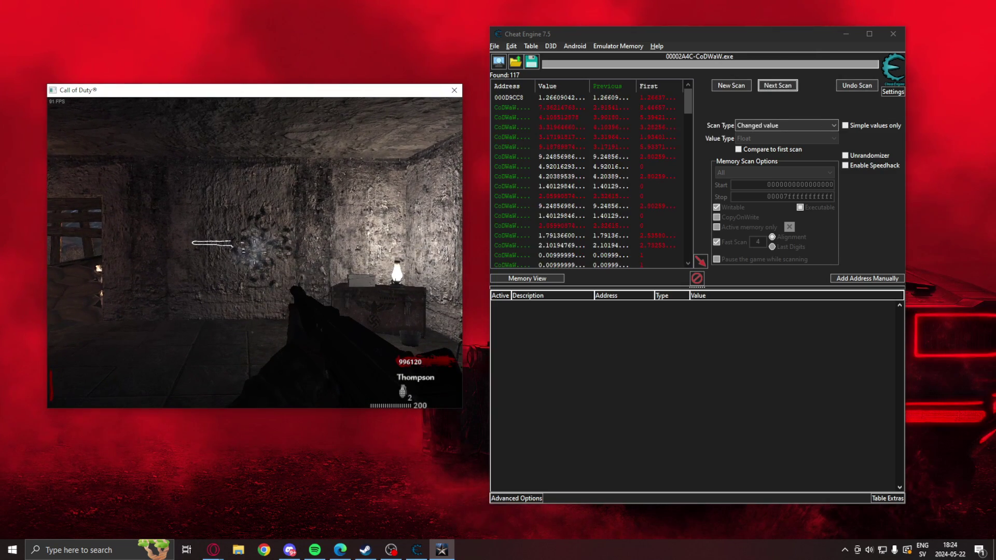
{"action": "key", "text": "F3"}
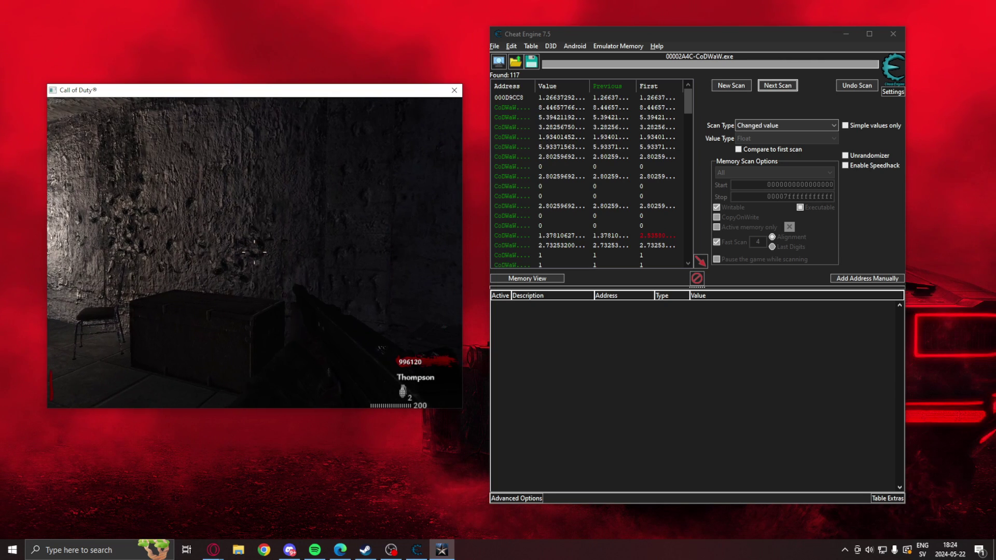
{"action": "key", "text": "F2"}
{"action": "key", "text": "F2"}
{"action": "key", "text": "Escape"}
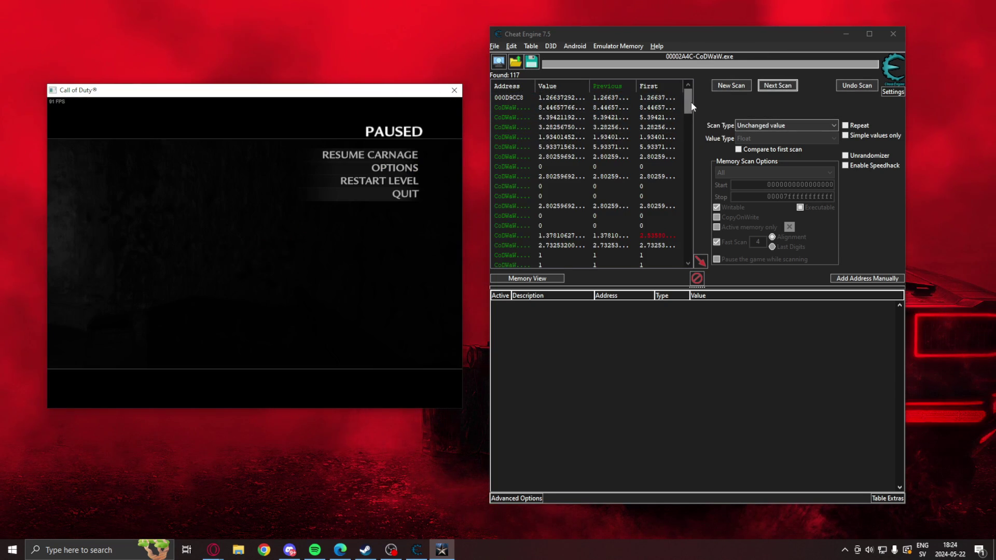
Add all the remaining scan results to the address list and sort the list by value.
{"action": "mouse_move", "coordinate": [690, 102]}
{"action": "left_mouse_down"}
{"action": "mouse_move", "coordinate": [680, 253]}
{"action": "mouse_move", "coordinate": [661, 92]}
{"action": "mouse_move", "coordinate": [680, 154]}
{"action": "mouse_move", "coordinate": [685, 244]}
{"action": "mouse_move", "coordinate": [683, 95]}
{"action": "left_mouse_up"}
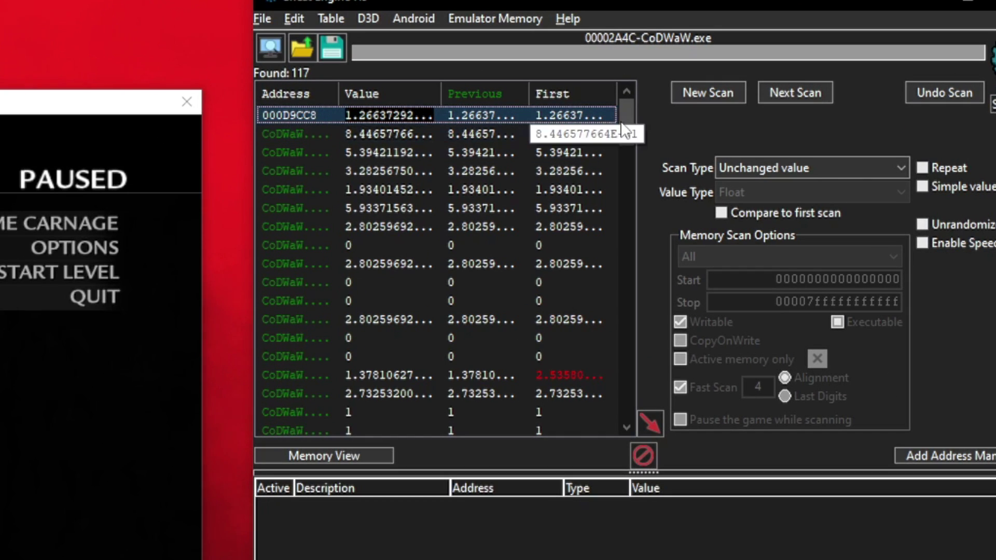
{"action": "left_click_drag", "start_coordinate": [622, 124], "coordinate": [629, 400]}
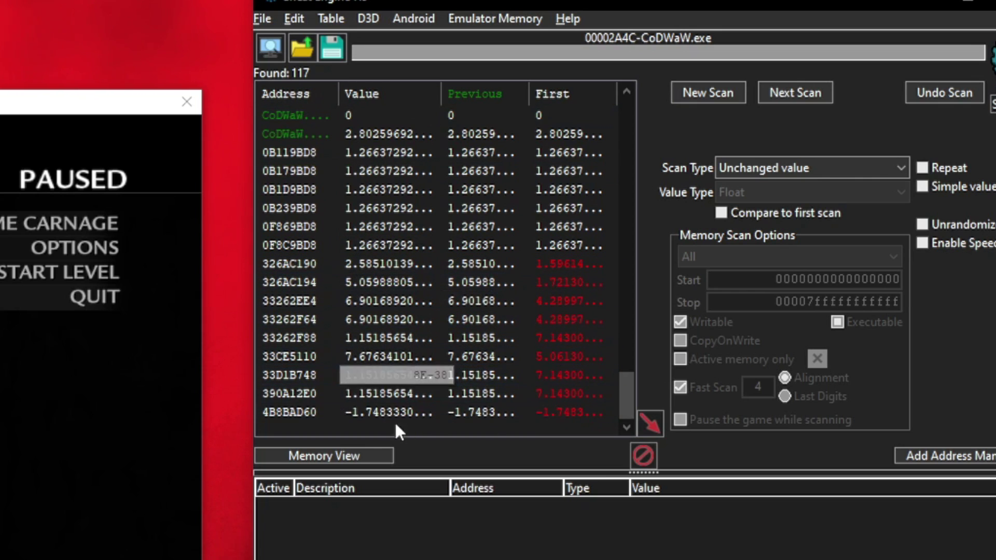
{"action": "left_click", "coordinate": [332, 414], "text": "shift"}
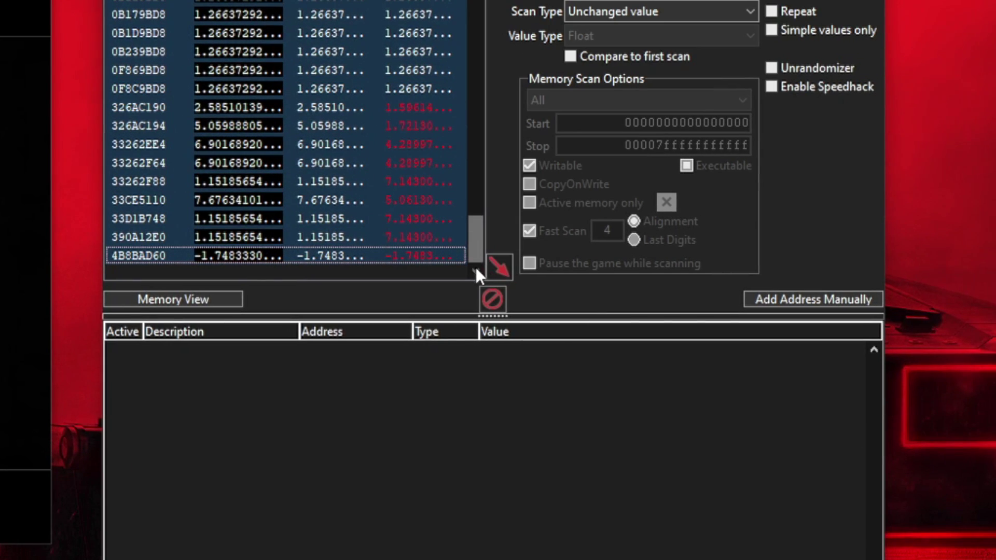
{"action": "left_click", "coordinate": [649, 423]}
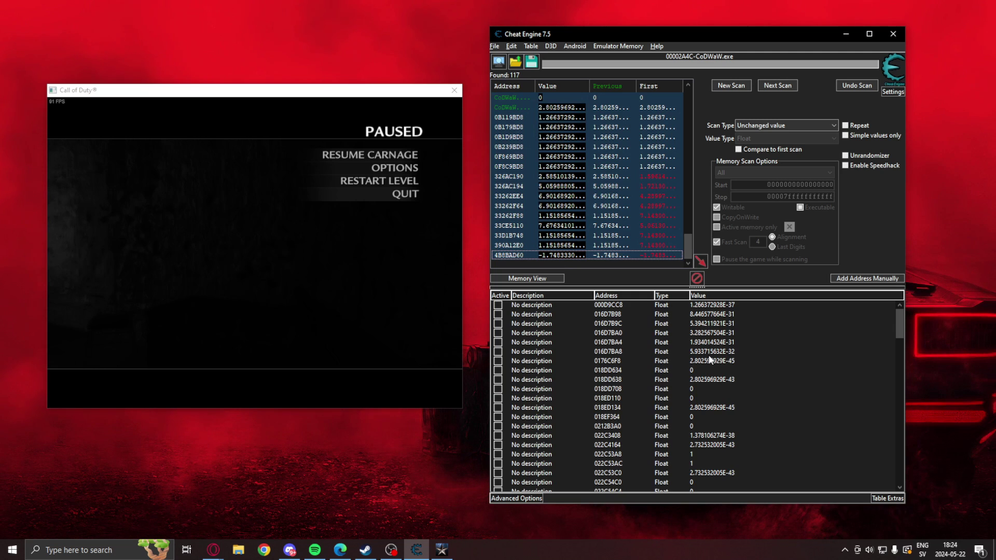
{"action": "left_click", "coordinate": [707, 297]}
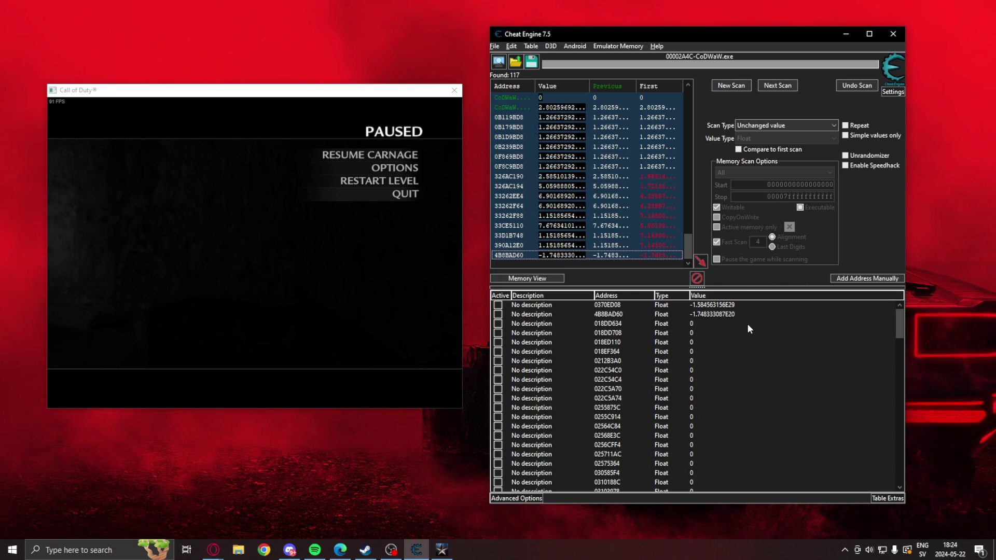
Look through the sorted values in the address list, briefly resuming the game and pausing it again.
{"action": "scroll", "coordinate": [709, 349], "scroll_direction": "down", "scroll_amount": 5}
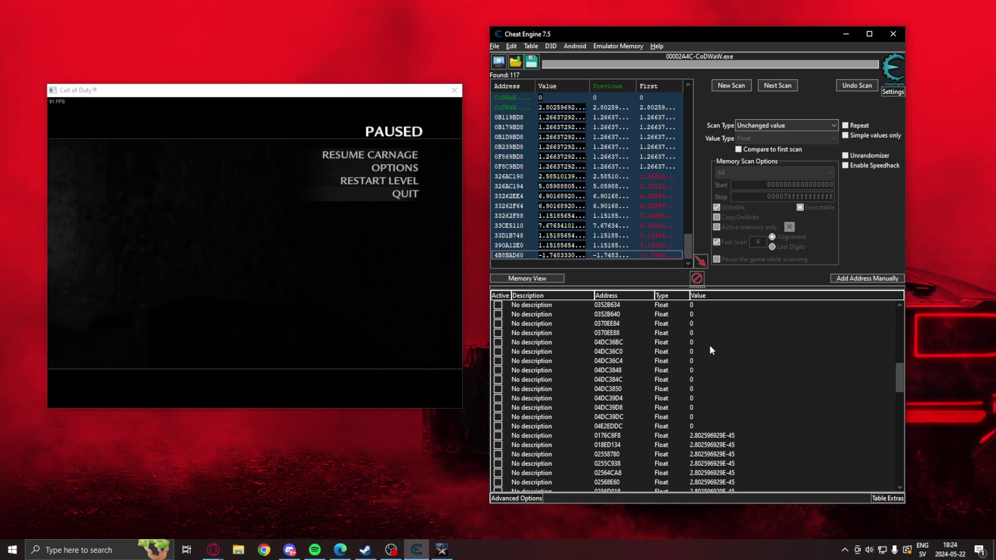
{"action": "scroll", "coordinate": [708, 345], "scroll_direction": "up", "scroll_amount": 7}
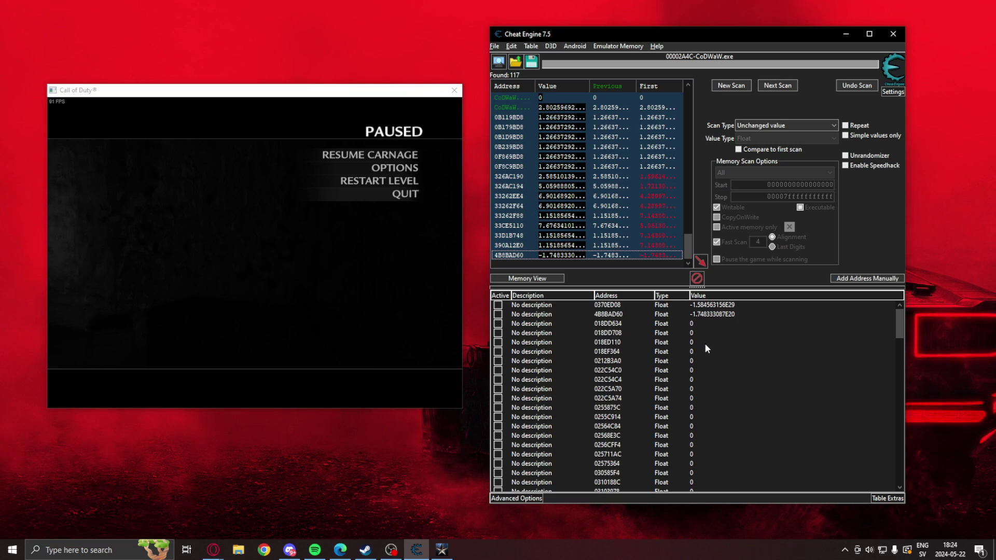
{"action": "scroll", "coordinate": [705, 345], "scroll_direction": "down", "scroll_amount": 13}
{"action": "scroll", "coordinate": [747, 358], "scroll_direction": "down", "scroll_amount": 10}
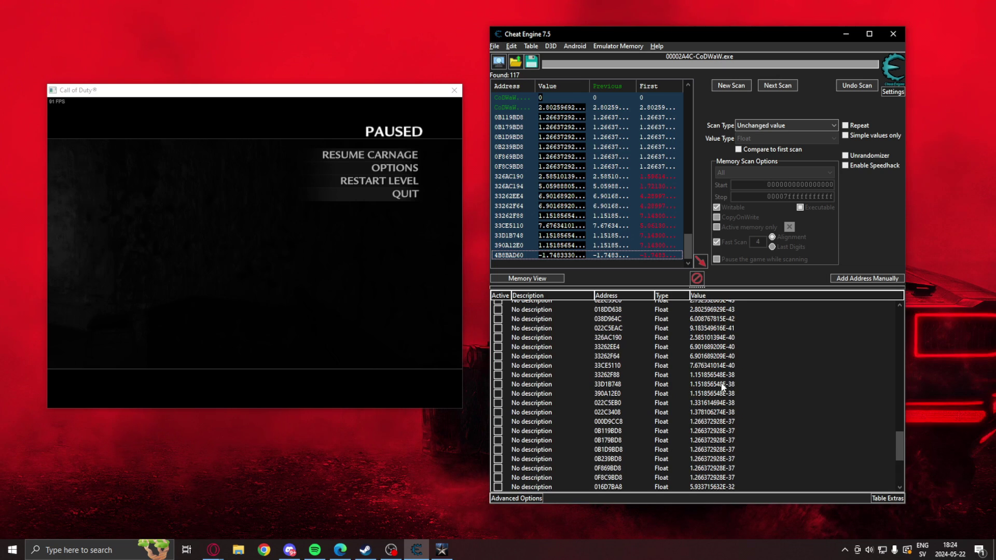
{"action": "left_click", "coordinate": [344, 301]}
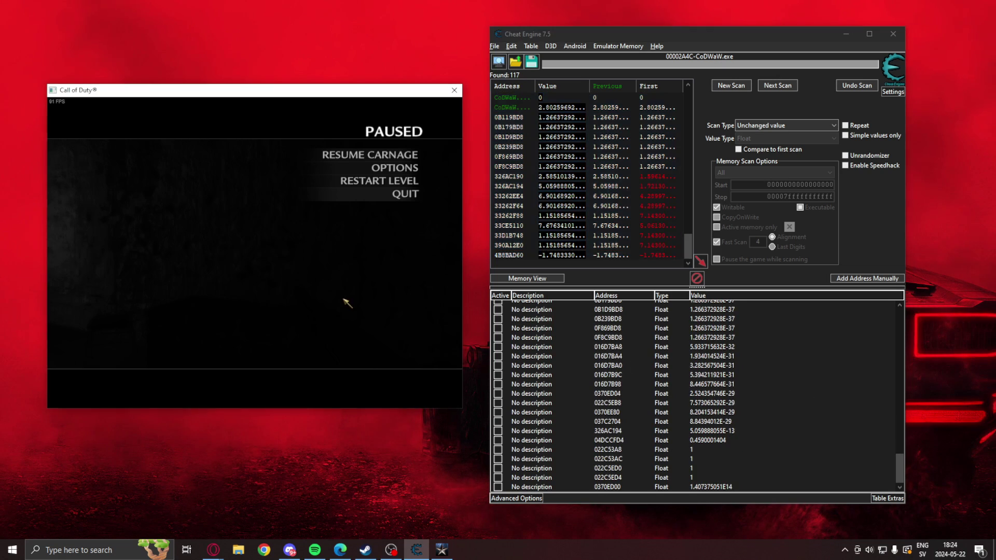
{"action": "key", "text": "Escape"}
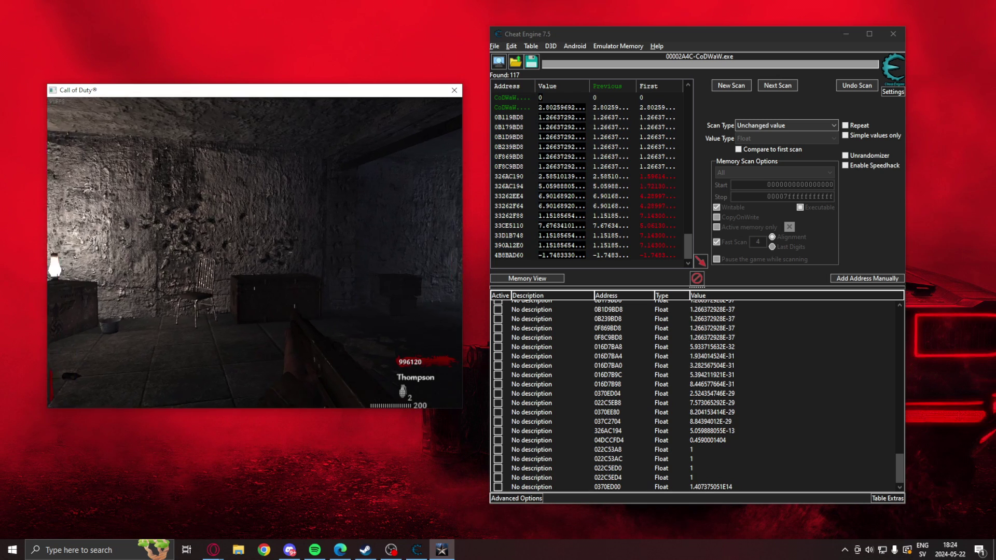
{"action": "key", "text": "Escape"}
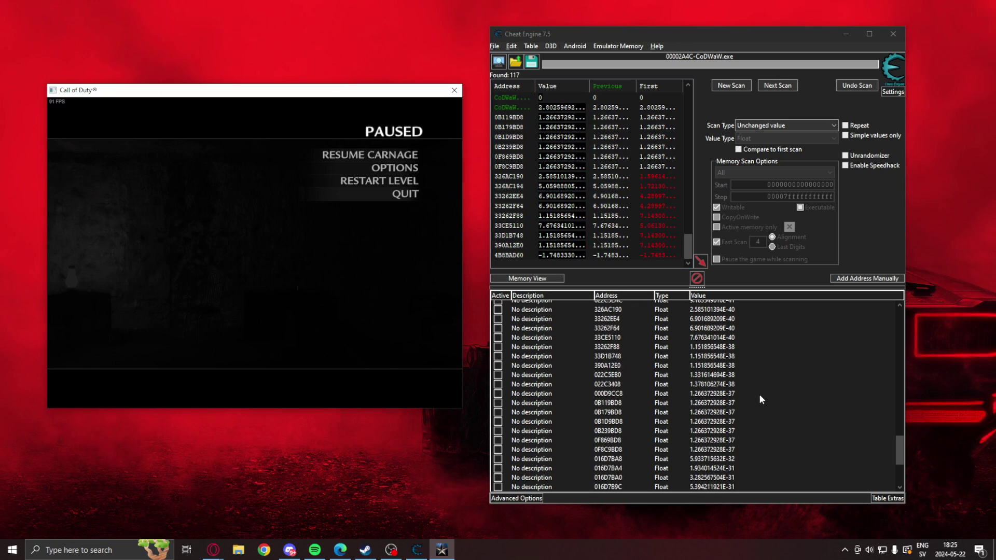
Freeze the addresses 018DD634 to 022C54C0 and fire the Thompson in the resumed game to test its recoil.
{"action": "left_click_drag", "start_coordinate": [898, 415], "coordinate": [898, 317]}
{"action": "left_click", "coordinate": [751, 323]}
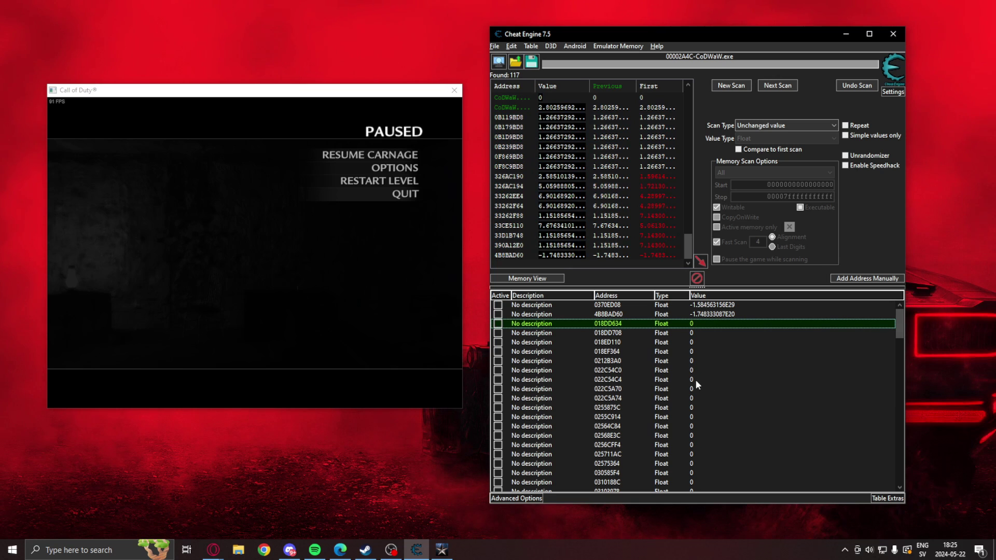
{"action": "left_click", "coordinate": [672, 370], "text": "shift"}
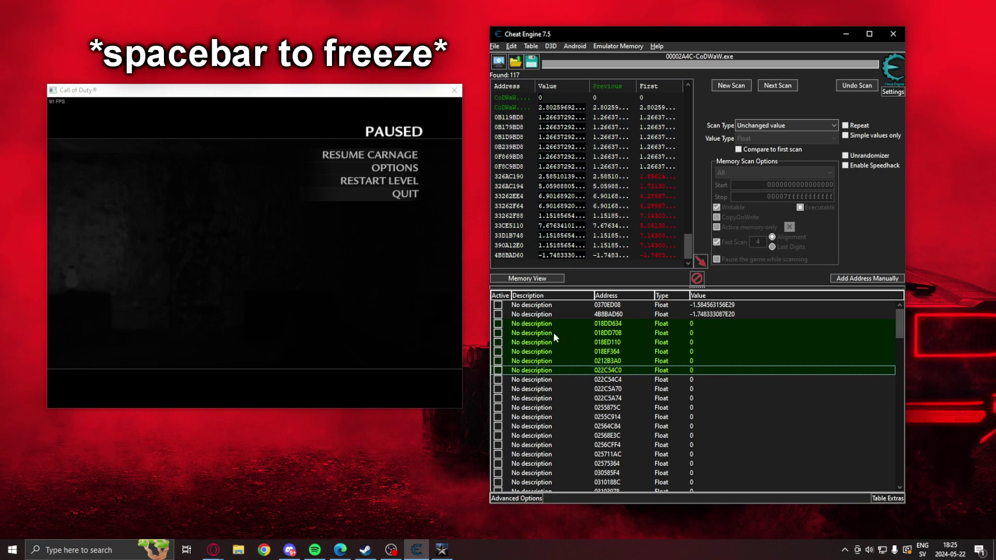
{"action": "left_click", "coordinate": [333, 303]}
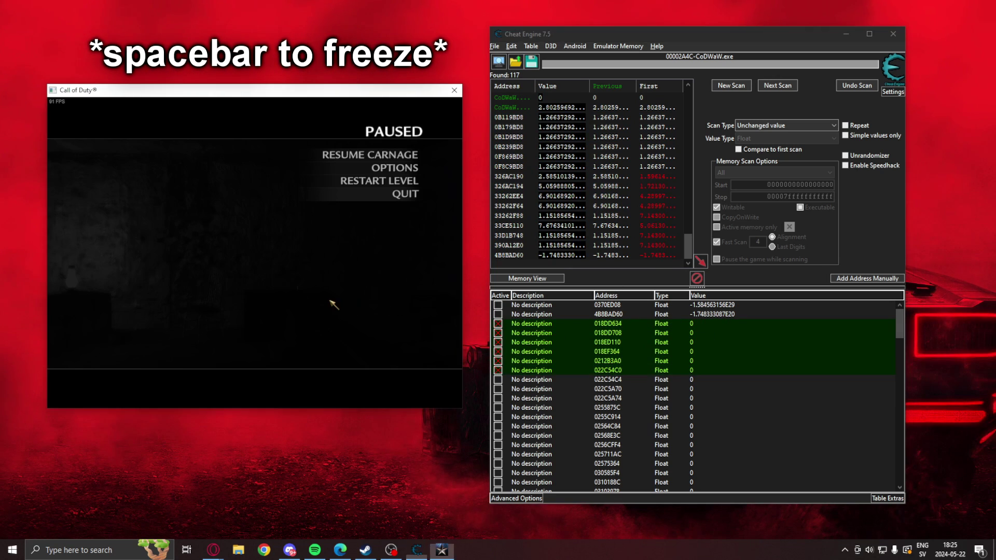
{"action": "key", "text": "Escape"}
{"action": "left_click", "coordinate": [254, 252]}
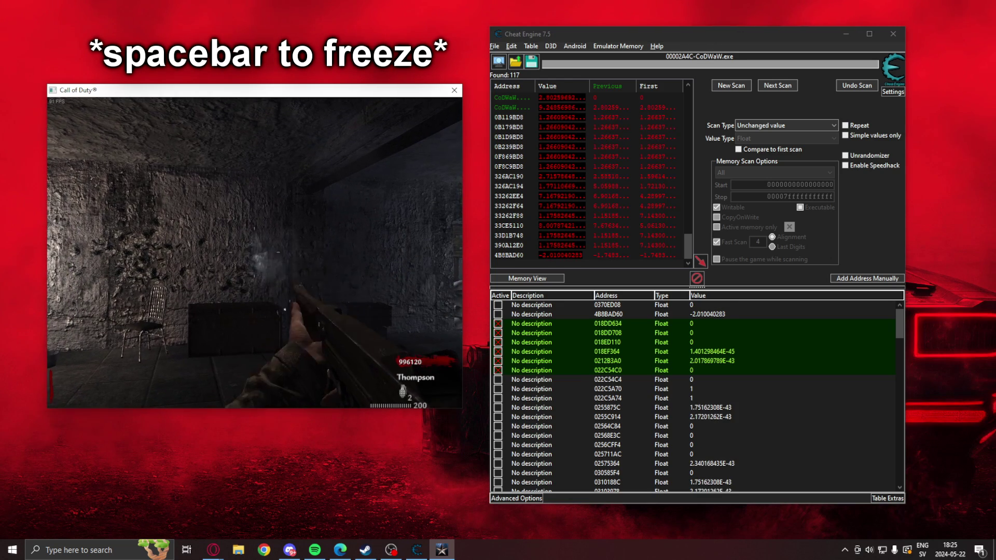
{"action": "left_click", "coordinate": [254, 253]}
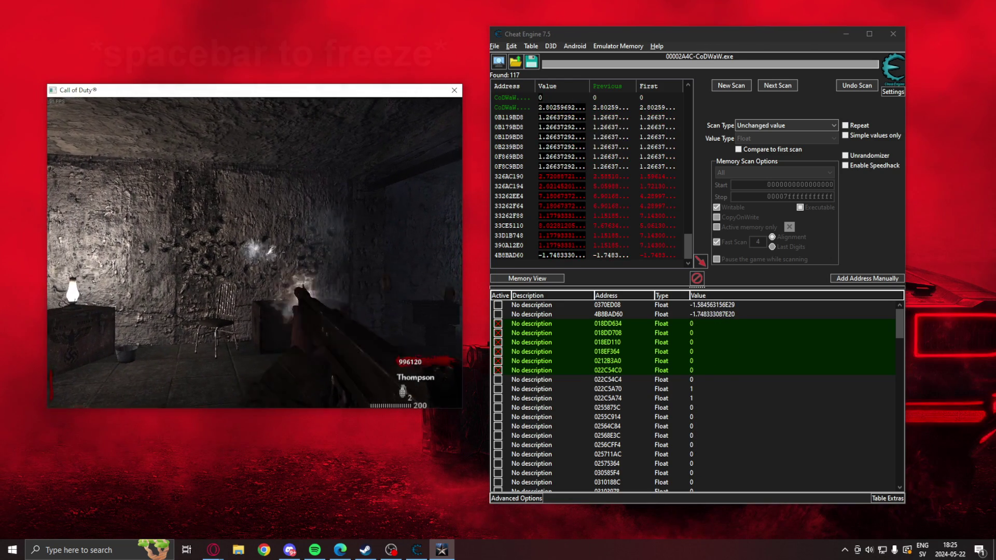
Pause the game and delete the frozen records 018DD634 to 022C54C0 from the address list.
{"action": "key", "text": "Escape"}
{"action": "right_click", "coordinate": [644, 330]}
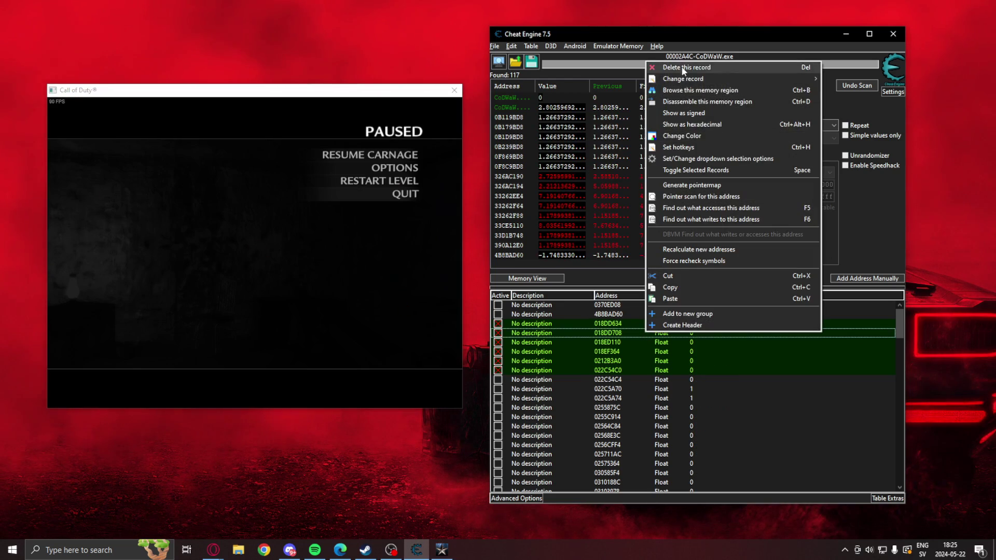
{"action": "key", "text": "Delete"}
{"action": "key", "text": "Return"}
Freeze the next six addresses, 022C54C4 to 02564C84, and resume the game to test the recoil.
{"action": "left_click", "coordinate": [402, 327]}
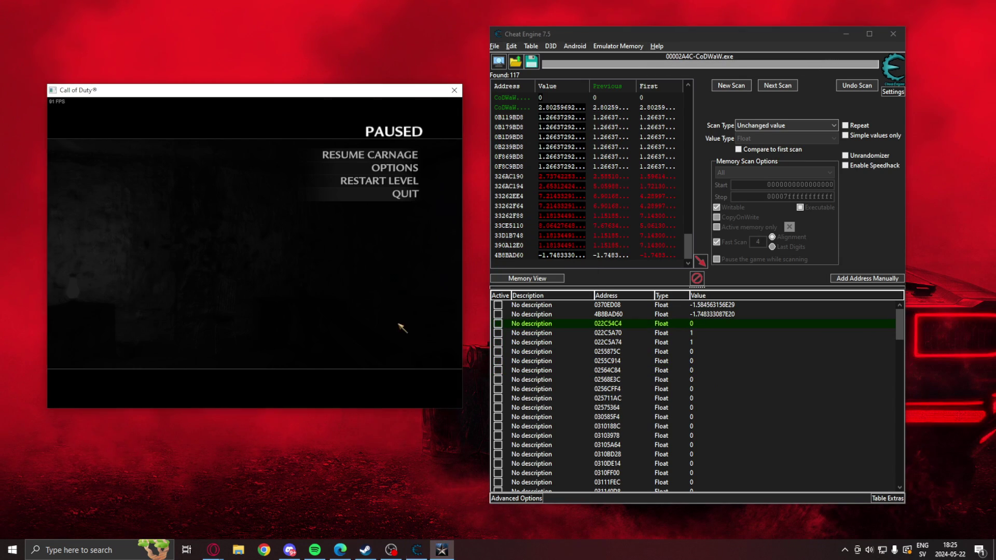
{"action": "left_click", "coordinate": [644, 372], "text": "shift"}
{"action": "key", "text": "space"}
{"action": "left_click", "coordinate": [394, 324]}
{"action": "key", "text": "Escape"}
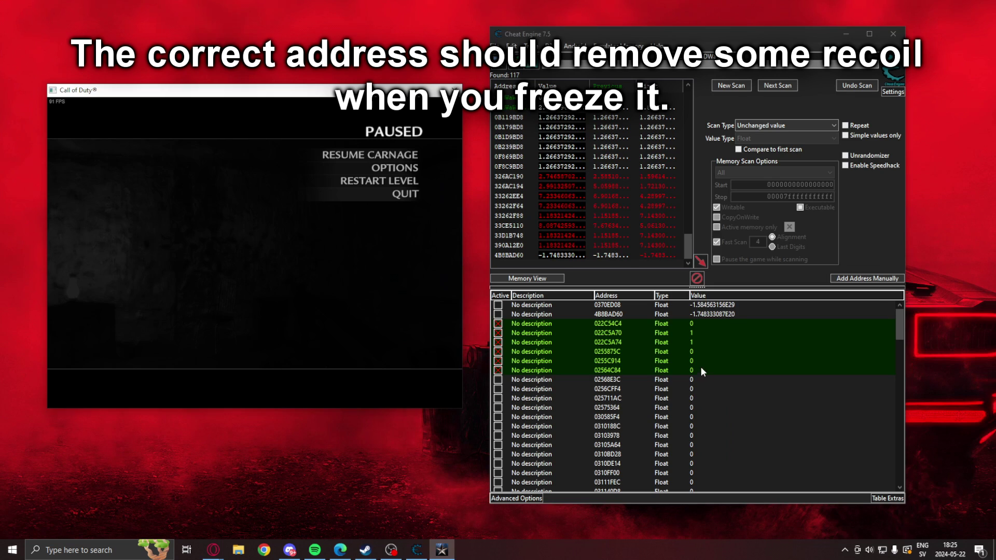
Delete the frozen records 022C54C4 to 02564C84 from the address list.
{"action": "right_click", "coordinate": [700, 366]}
{"action": "left_click", "coordinate": [743, 102]}
{"action": "left_click", "coordinate": [534, 278]}
Freeze the addresses 02568E3C to 0310188C and fire the Thompson in the resumed game to check for reduced recoil.
{"action": "left_click", "coordinate": [652, 326]}
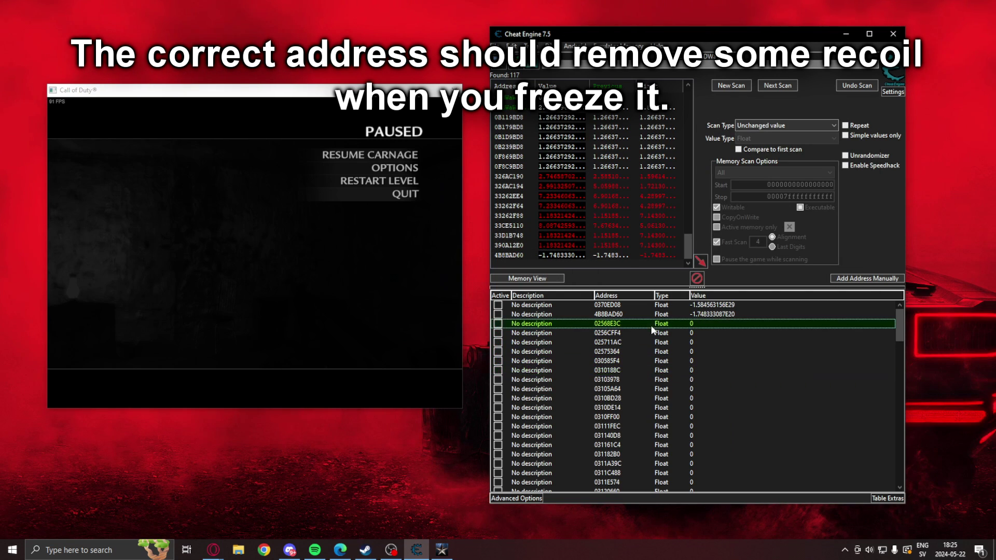
{"action": "left_click", "coordinate": [677, 371], "text": "shift"}
{"action": "key", "text": "space"}
{"action": "left_click", "coordinate": [398, 326]}
{"action": "key", "text": "Escape"}
{"action": "left_click", "coordinate": [255, 253]}
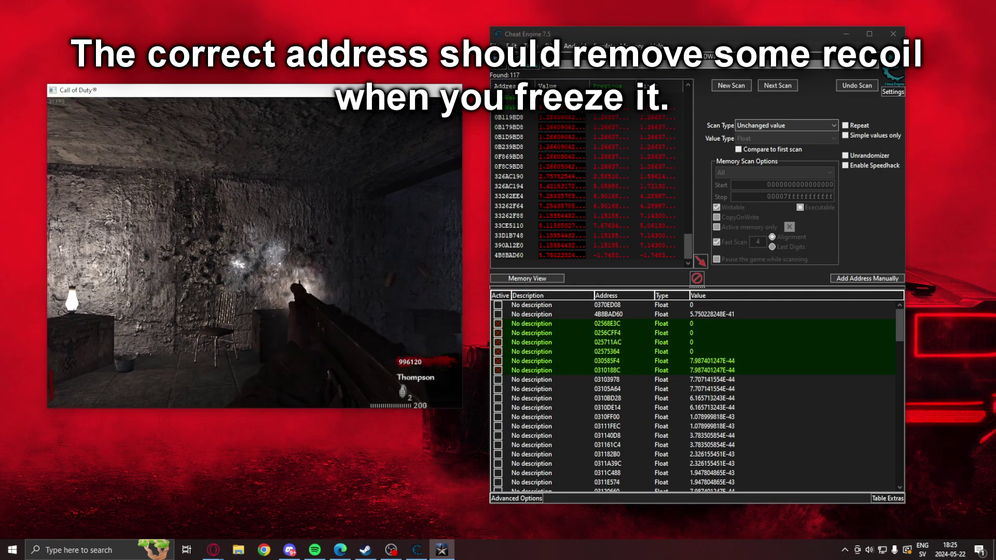
Pause the game and delete the frozen records 02568E3C to 0310188C from the address list.
{"action": "key", "text": "Escape"}
{"action": "right_click", "coordinate": [700, 342]}
{"action": "left_click", "coordinate": [735, 83]}
{"action": "left_click", "coordinate": [534, 278]}
Freeze the next seven addresses, 03103978 to 031140D8, and fire the Thompson in the resumed game to check the recoil.
{"action": "left_click", "coordinate": [658, 327]}
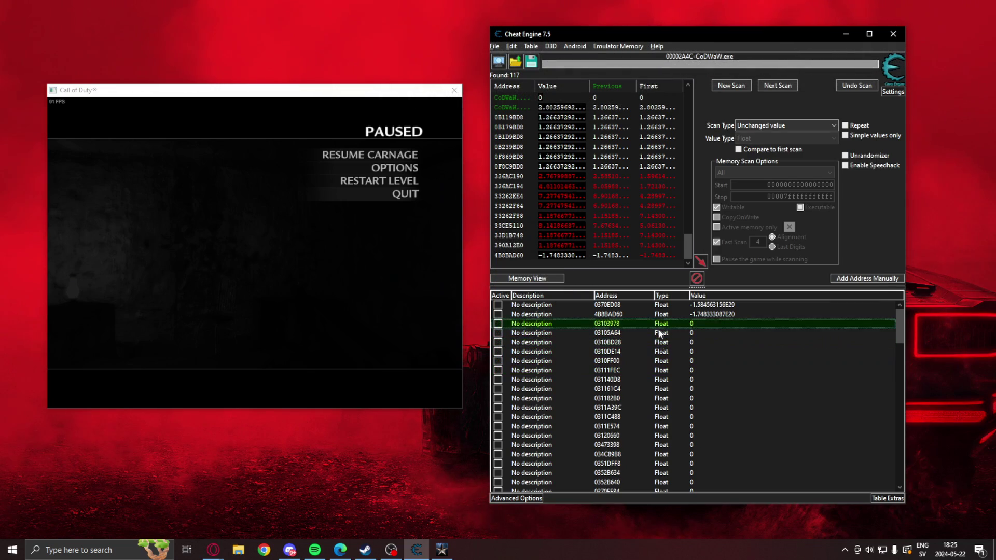
{"action": "left_click", "coordinate": [677, 370], "text": "shift"}
{"action": "scroll", "coordinate": [800, 389], "scroll_direction": "down", "scroll_amount": 20}
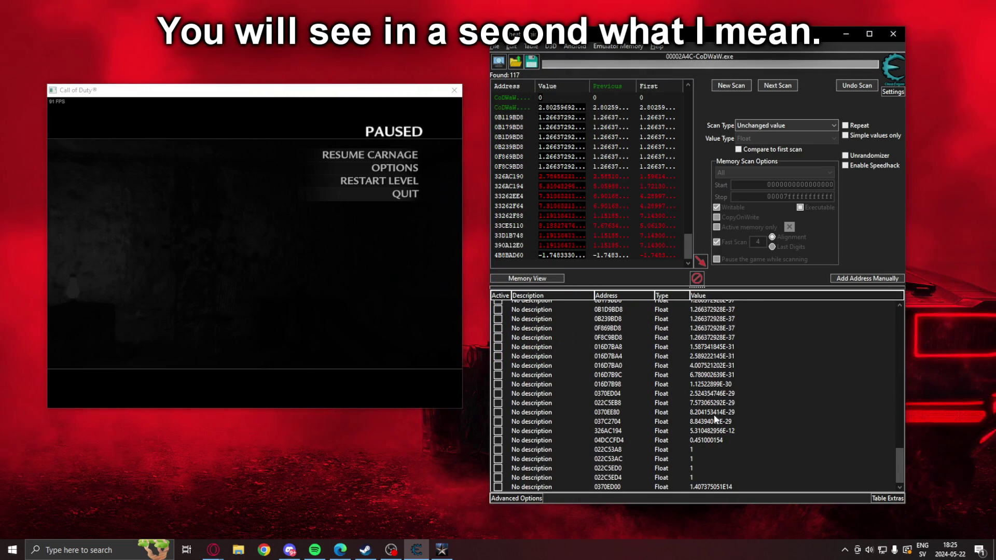
{"action": "scroll", "coordinate": [716, 418], "scroll_direction": "up", "scroll_amount": 20}
{"action": "left_click", "coordinate": [710, 325]}
{"action": "left_click", "coordinate": [709, 380], "text": "shift"}
{"action": "key", "text": "space"}
{"action": "left_click", "coordinate": [399, 326]}
{"action": "key", "text": "Escape"}
{"action": "left_click", "coordinate": [255, 253]}
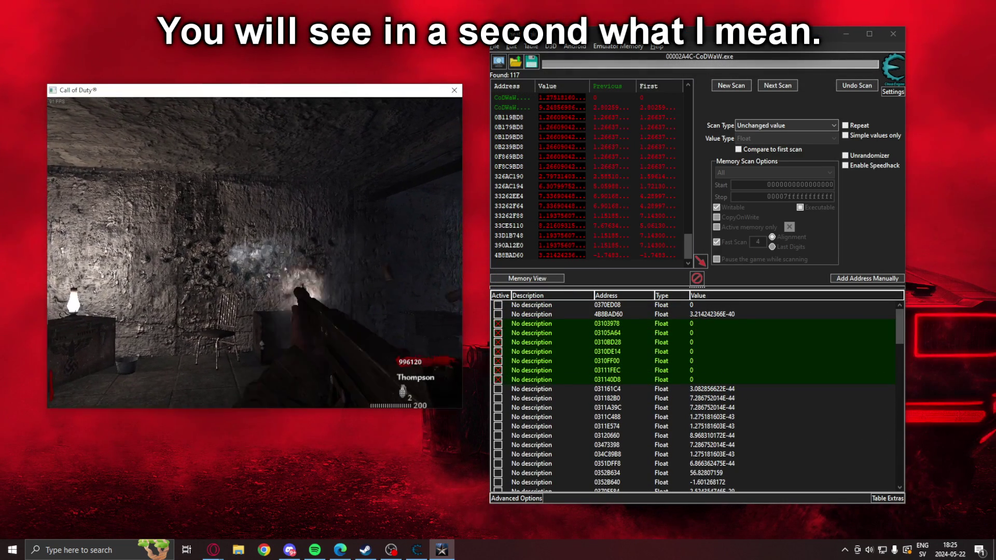
Pause the game and delete the frozen records 03103978 to 031140D8 from the address list.
{"action": "key", "text": "Escape"}
{"action": "right_click", "coordinate": [713, 361]}
{"action": "left_click", "coordinate": [752, 97]}
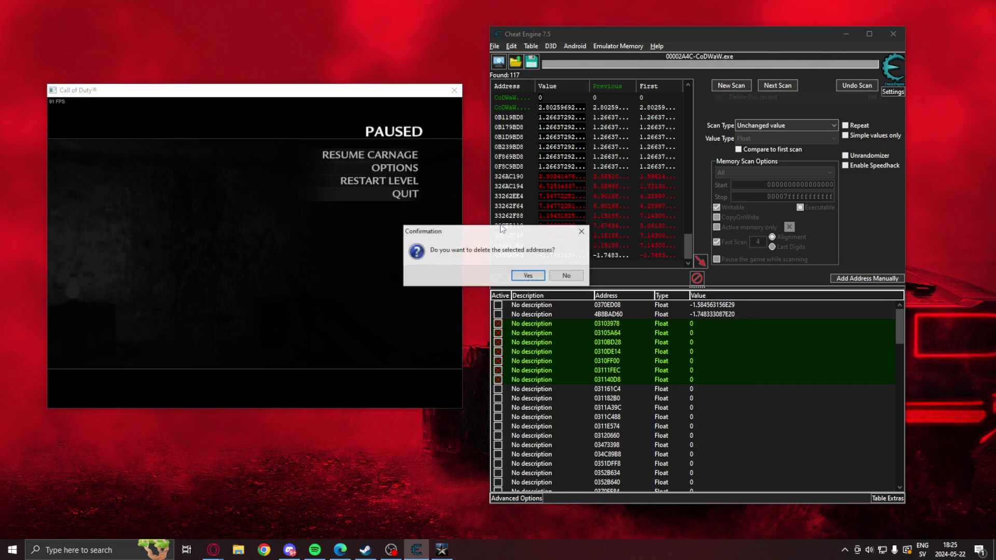
{"action": "key", "text": "Return"}
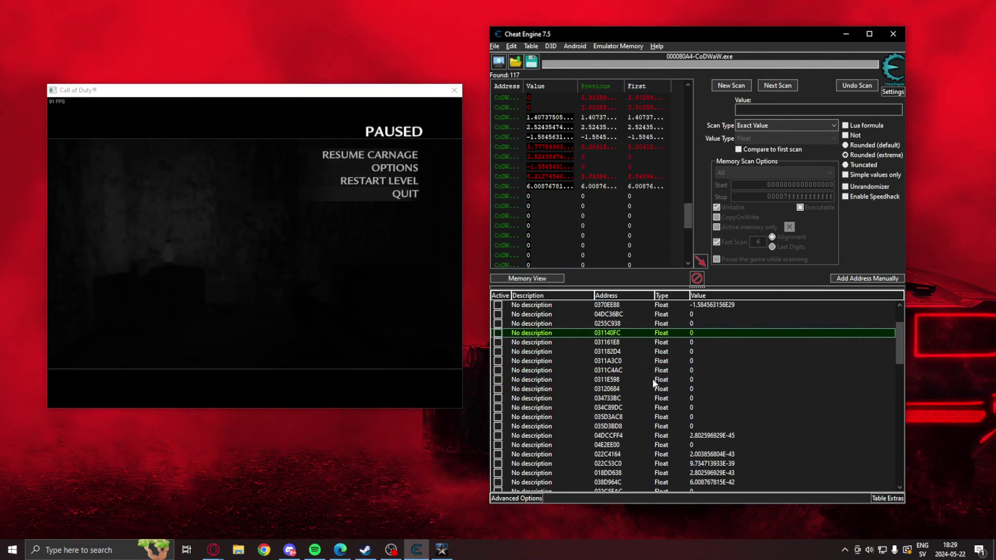
Freeze the addresses 031140FC to 0311C4AC for a recoil test in the game and delete them from the address list.
{"action": "left_click", "coordinate": [651, 370], "text": "shift"}
{"action": "key", "text": "Escape"}
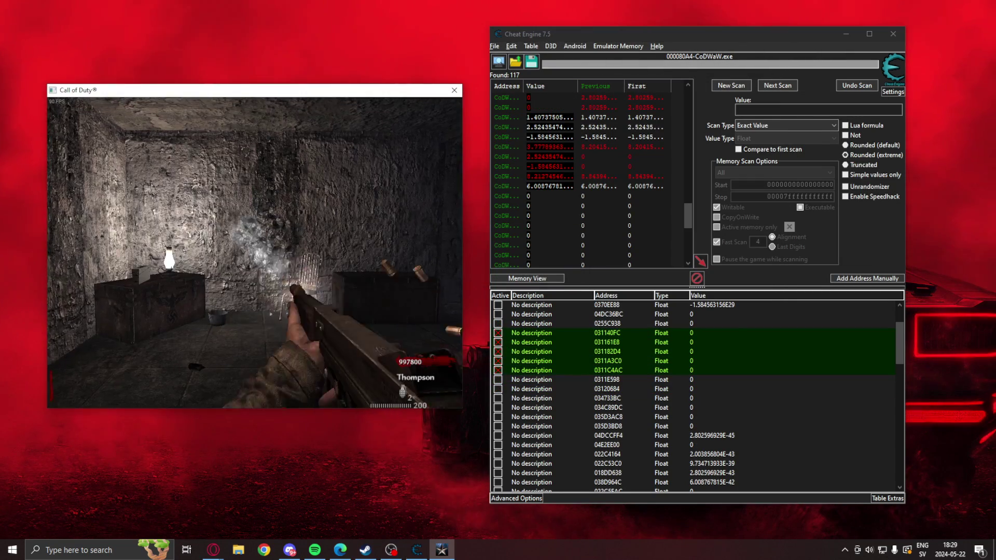
{"action": "key", "text": "Escape"}
{"action": "right_click", "coordinate": [698, 354]}
{"action": "left_click", "coordinate": [737, 92]}
{"action": "left_click", "coordinate": [527, 276]}
Test the recoil with 0255C938 to 035D3AC8 and 04DC36BC frozen, and delete these records from the address list.
{"action": "double_click", "coordinate": [607, 352]}
{"action": "left_click", "coordinate": [705, 264]}
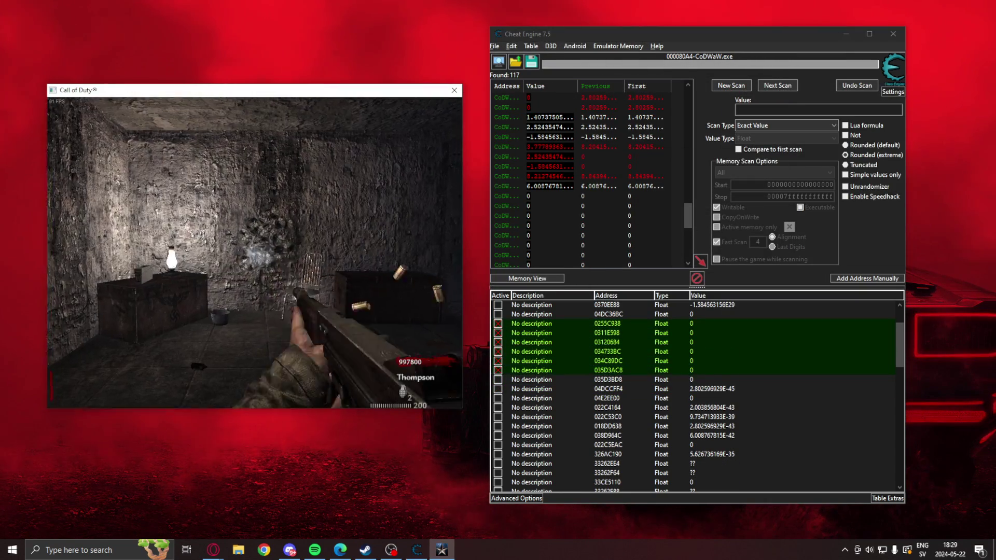
{"action": "left_click", "coordinate": [513, 321], "text": "shift"}
{"action": "key", "text": "Delete"}
{"action": "key", "text": "Return"}
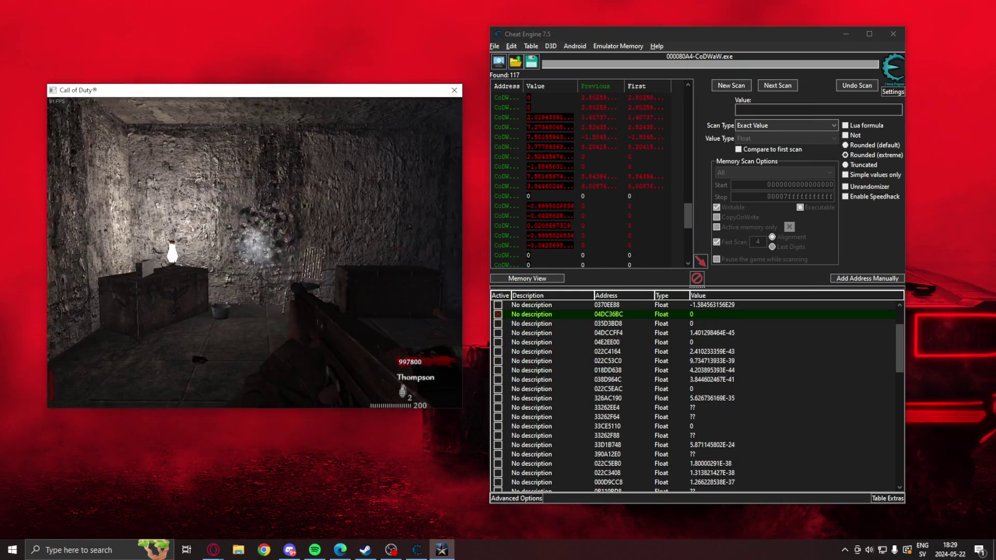
{"action": "key", "text": "Delete"}
{"action": "key", "text": "Return"}
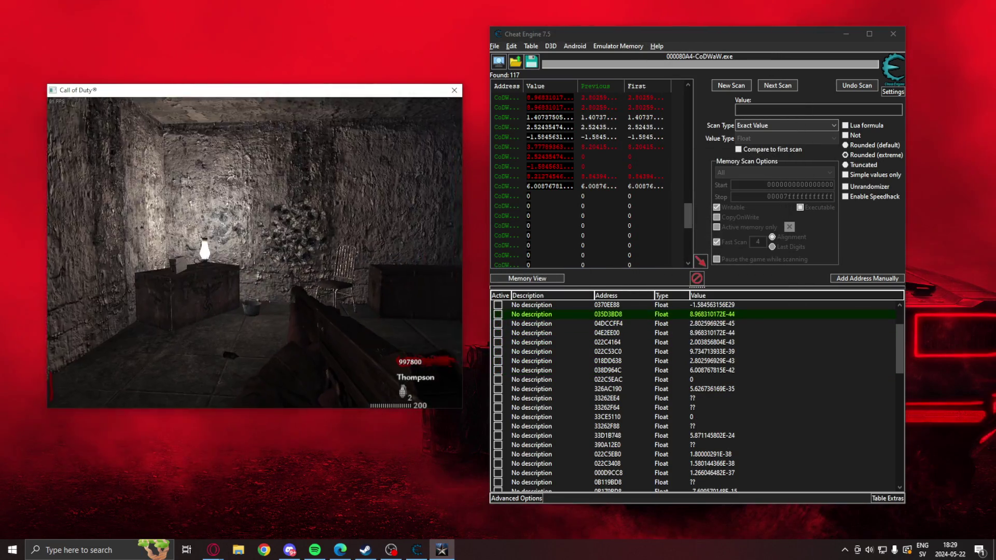
Freeze the addresses 035D3BD8 to 022C53C0 and resume the game to test the recoil.
{"action": "key", "text": "Escape"}
{"action": "left_click", "coordinate": [572, 352], "text": "shift"}
{"action": "key", "text": "space"}
{"action": "left_click", "coordinate": [369, 155]}
{"action": "key", "text": "Escape"}
{"action": "left_click", "coordinate": [547, 353], "text": "shift"}
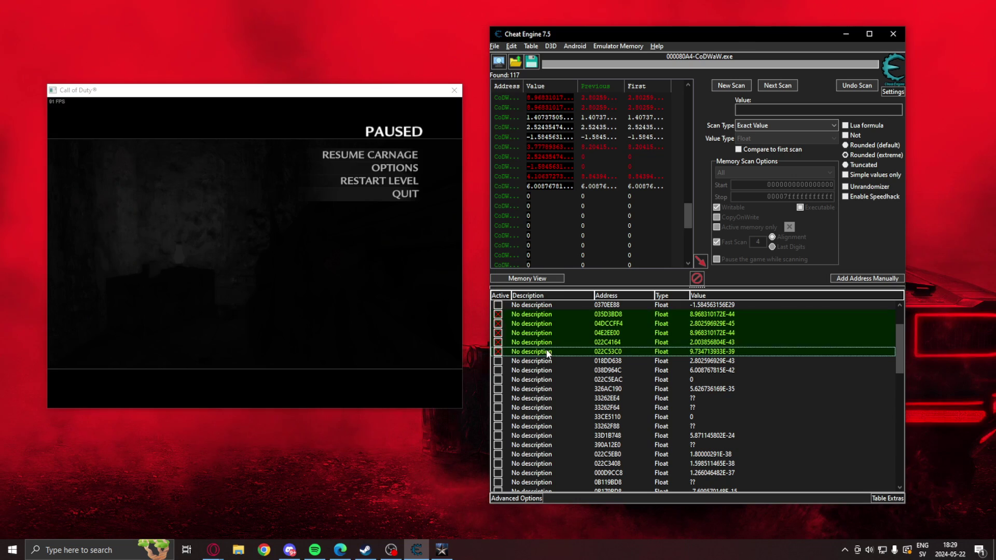
{"action": "key", "text": "space"}
{"action": "left_click", "coordinate": [370, 155]}
Pause the game and delete the frozen records 035D3BD8 to 022C53C0 from the address list.
{"action": "key", "text": "Escape"}
{"action": "right_click", "coordinate": [587, 332]}
{"action": "left_click", "coordinate": [629, 67]}
{"action": "key", "text": "Return"}
Freeze the four addresses 018DD638 to 326AC190 and resume the game to test the recoil.
{"action": "left_click", "coordinate": [622, 343], "text": "shift"}
{"action": "key", "text": "space"}
{"action": "left_click", "coordinate": [370, 155]}
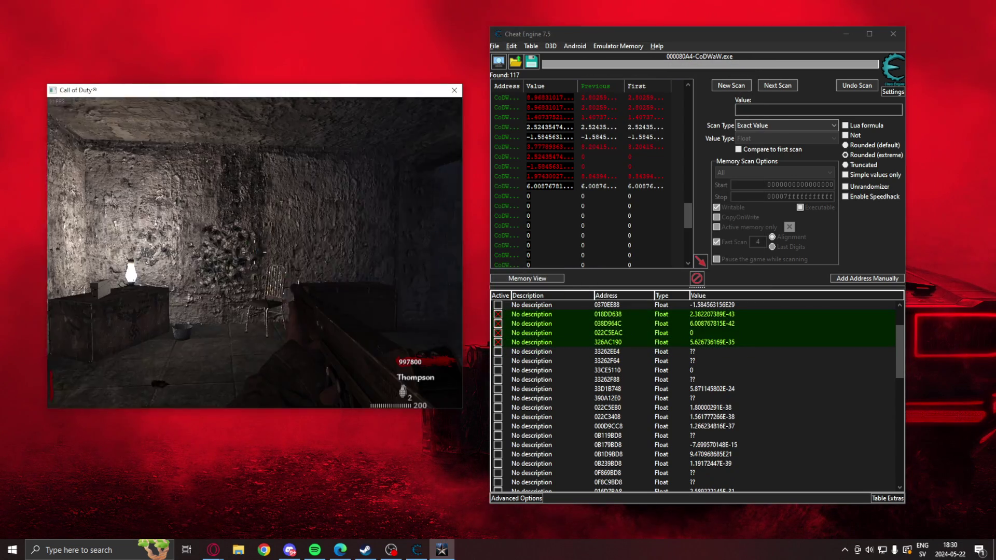
Delete the frozen records 018DD638 to 326AC190 and the records 33262EE4, 33262F64, 33262F88 and 390A12E0 from the address list.
{"action": "key", "text": "Escape"}
{"action": "right_click", "coordinate": [689, 331]}
{"action": "left_click", "coordinate": [731, 67]}
{"action": "key", "text": "Return"}
{"action": "left_click", "coordinate": [689, 324], "text": "ctrl"}
{"action": "right_click", "coordinate": [689, 327]}
{"action": "left_click", "coordinate": [731, 65]}
{"action": "key", "text": "Return"}
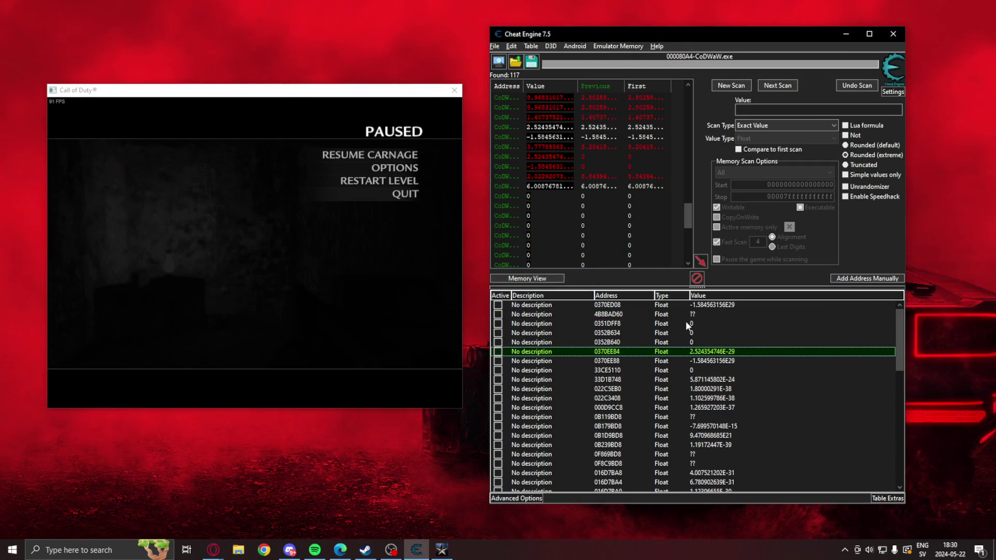
Freeze the four addresses 0351DFF8 to 0370EE84 and return to the game to test the recoil.
{"action": "left_click", "coordinate": [680, 352], "text": "shift"}
{"action": "key", "text": "space"}
{"action": "left_click", "coordinate": [387, 311]}
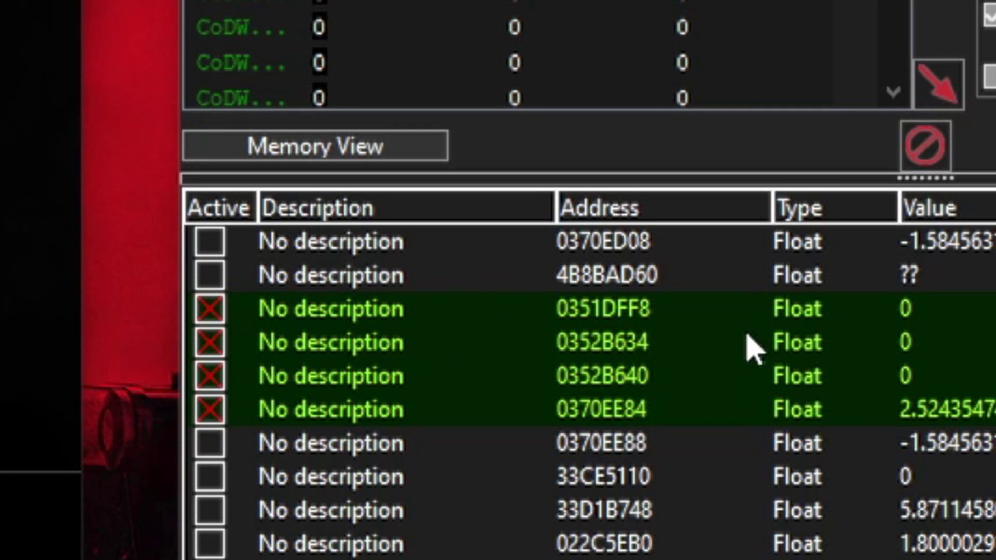
Unfreeze 0352B640 and 0370EE84 and fire the Thompson with only 0351DFF8 and 0352B634 frozen.
{"action": "left_click", "coordinate": [734, 310]}
{"action": "left_click", "coordinate": [725, 411], "text": "shift"}
{"action": "key", "text": "space"}
{"action": "left_click", "coordinate": [573, 346]}
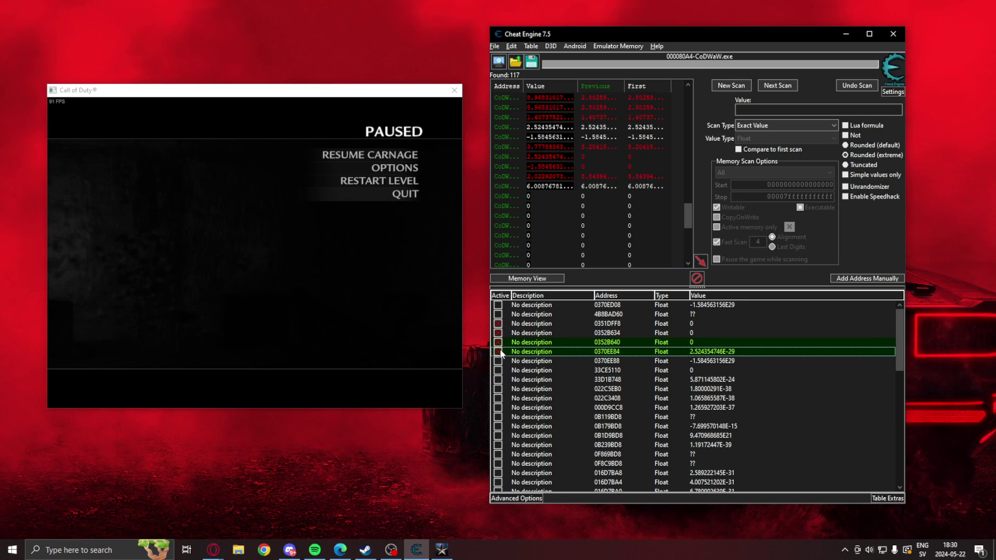
{"action": "left_click", "coordinate": [498, 352]}
{"action": "left_click", "coordinate": [344, 329]}
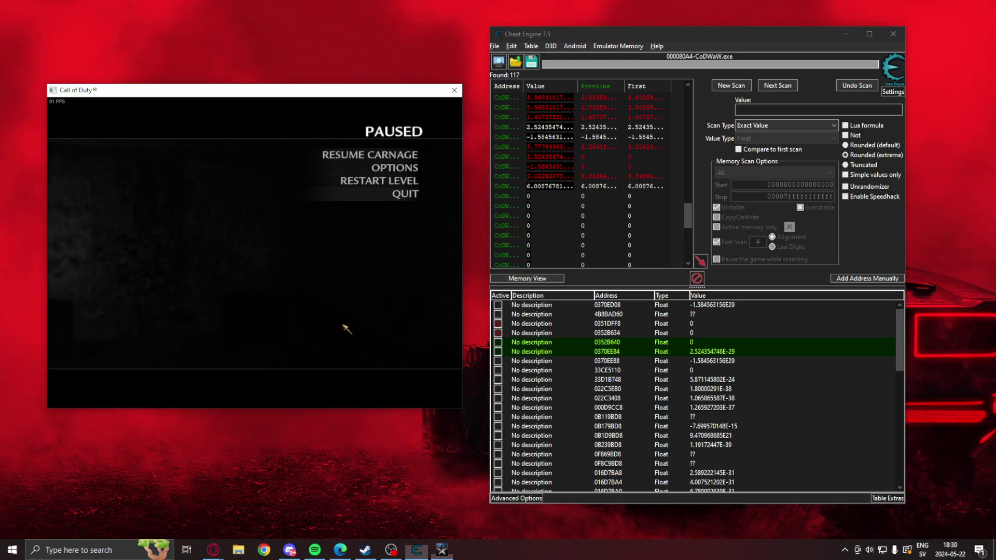
{"action": "key", "text": "Escape"}
{"action": "key", "text": "w"}
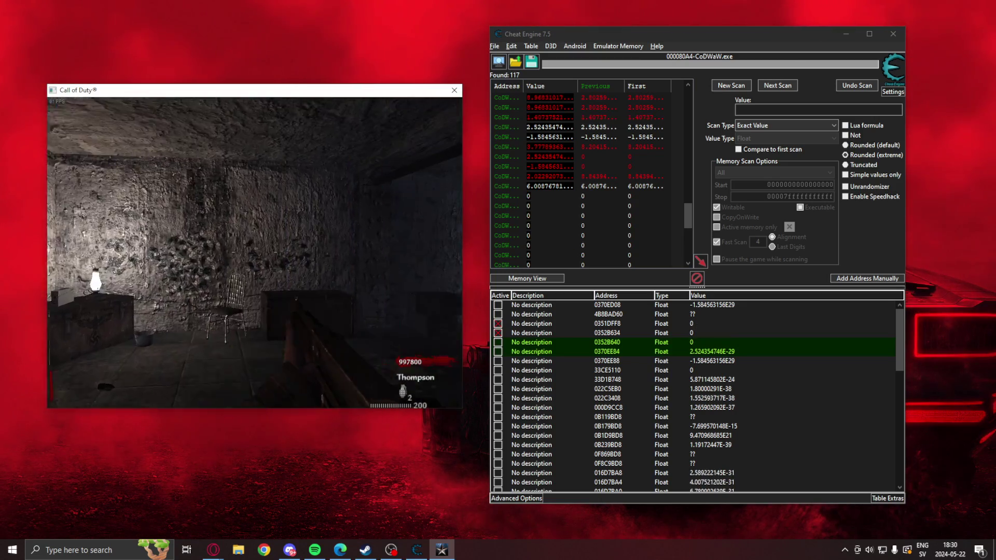
{"action": "left_click", "coordinate": [254, 252]}
{"action": "key", "text": "Escape"}
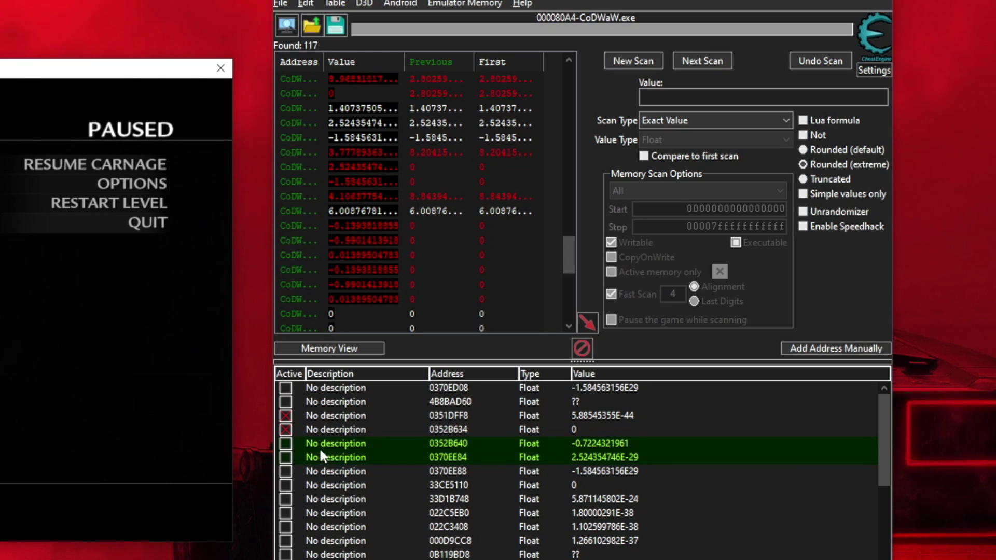
Freeze the addresses 0352B640 and 0370EE84 again in the address list.
{"action": "left_click", "coordinate": [336, 430]}
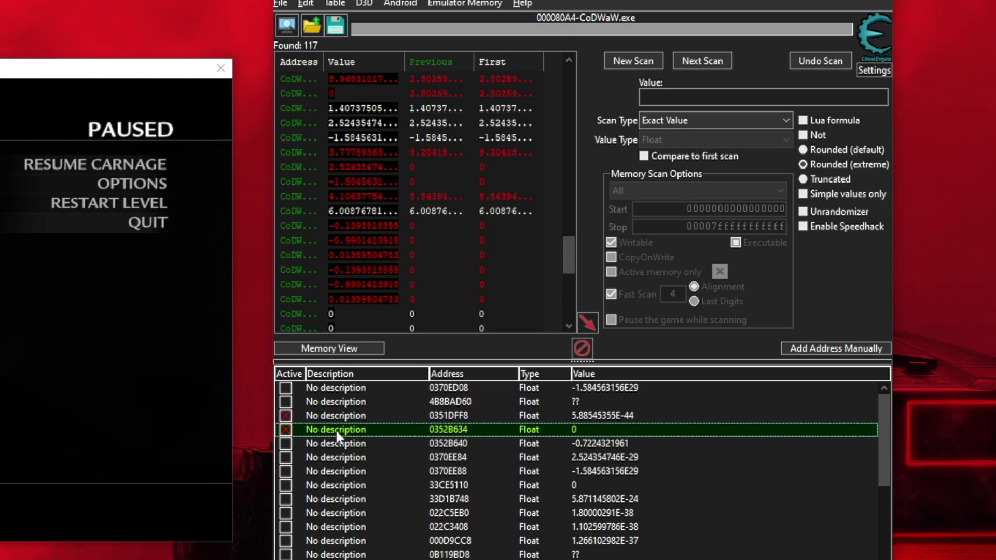
{"action": "left_click", "coordinate": [345, 416]}
{"action": "left_click", "coordinate": [332, 445]}
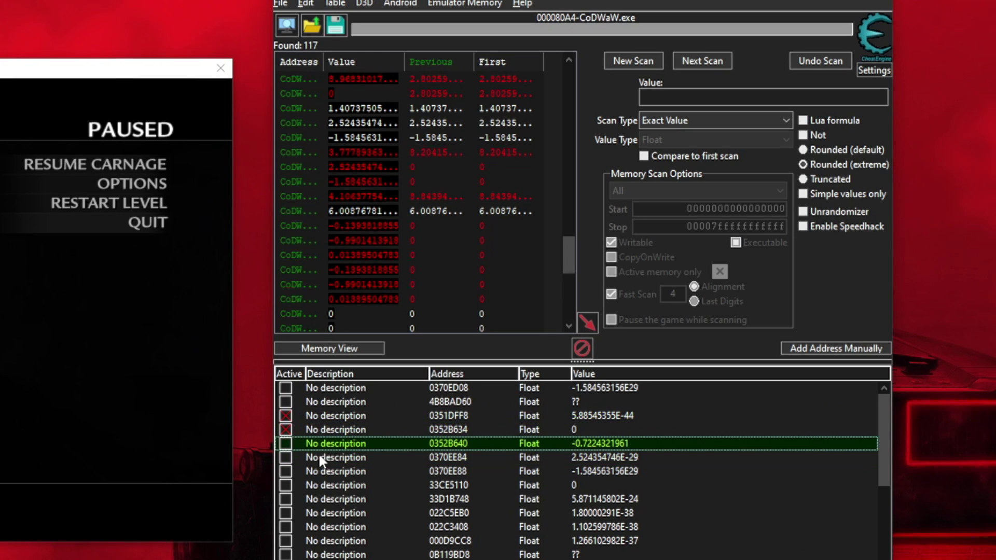
{"action": "left_click", "coordinate": [319, 457], "text": "shift"}
{"action": "key", "text": "space"}
Delete the ruled-out records 0351DFF8 and 0352B634 from the address list.
{"action": "left_click", "coordinate": [316, 430]}
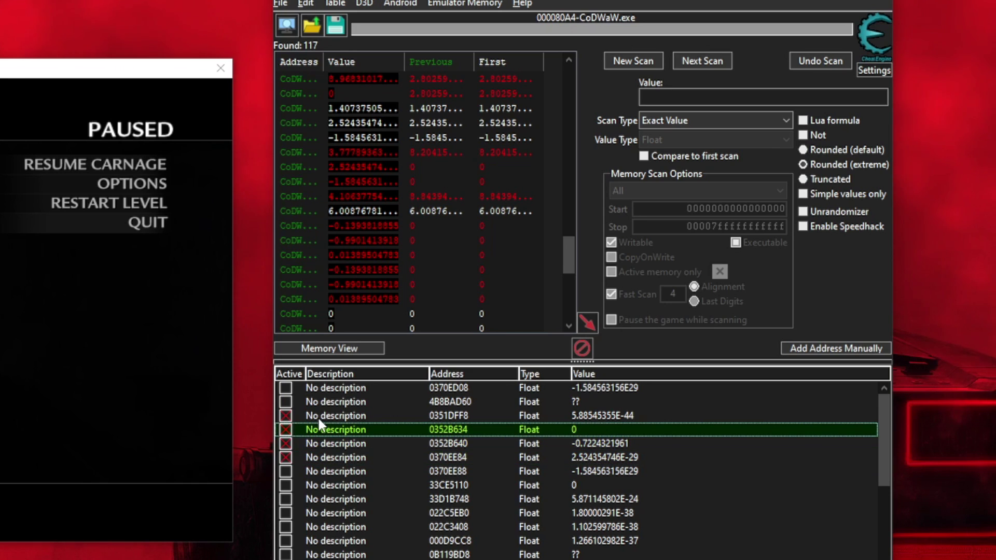
{"action": "left_click", "coordinate": [319, 419], "text": "ctrl"}
{"action": "right_click", "coordinate": [319, 419]}
{"action": "left_click", "coordinate": [394, 21]}
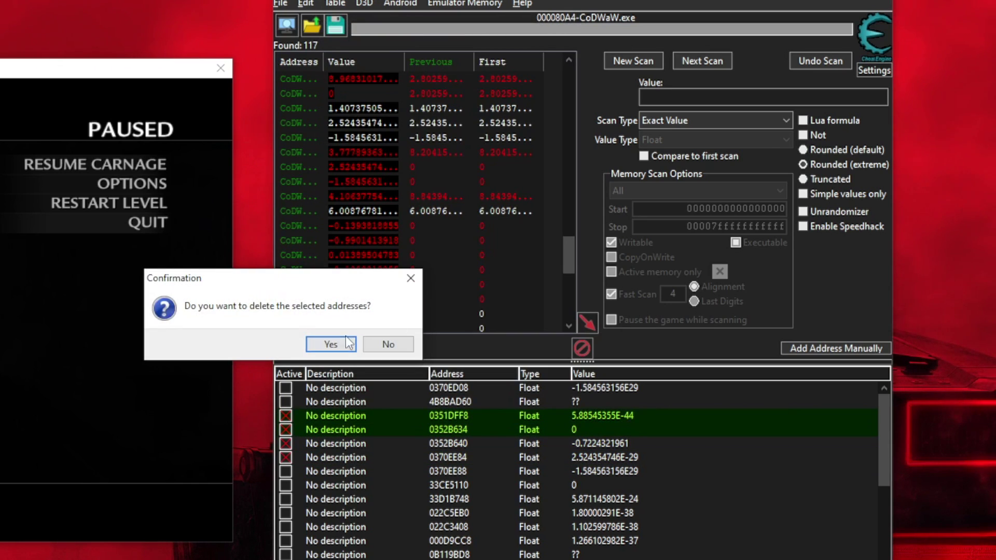
{"action": "left_click", "coordinate": [330, 344]}
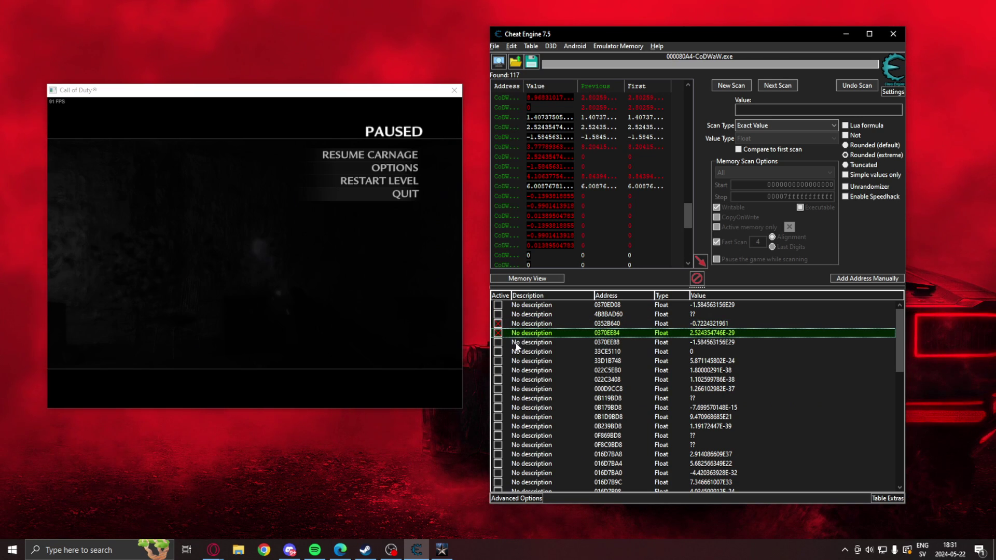
Delete all remaining records below 0370EE84, from 0370EE88 to 183650B0, from the address list.
{"action": "left_click_drag", "start_coordinate": [899, 338], "coordinate": [885, 476]}
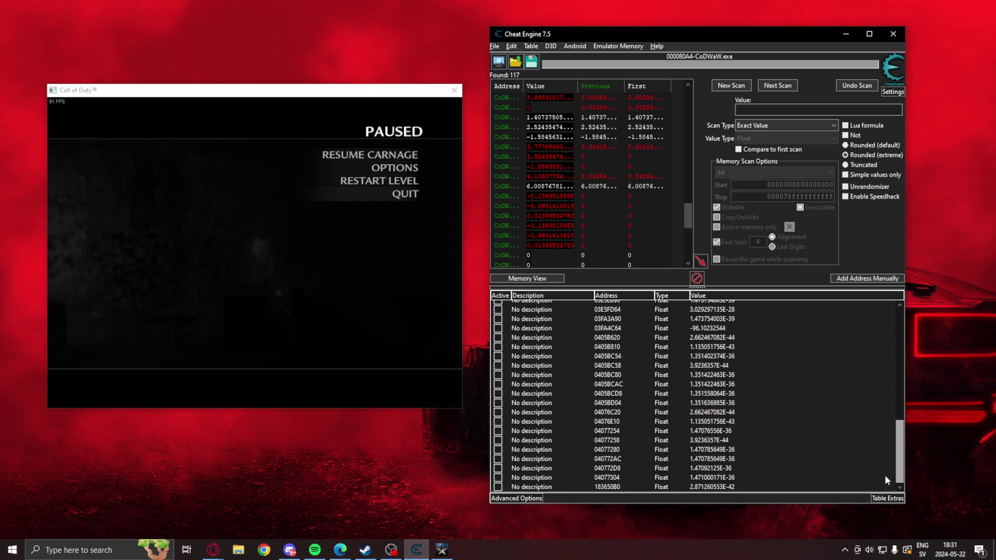
{"action": "left_click", "coordinate": [786, 488], "text": "shift"}
{"action": "right_click", "coordinate": [739, 399]}
{"action": "left_click", "coordinate": [752, 127]}
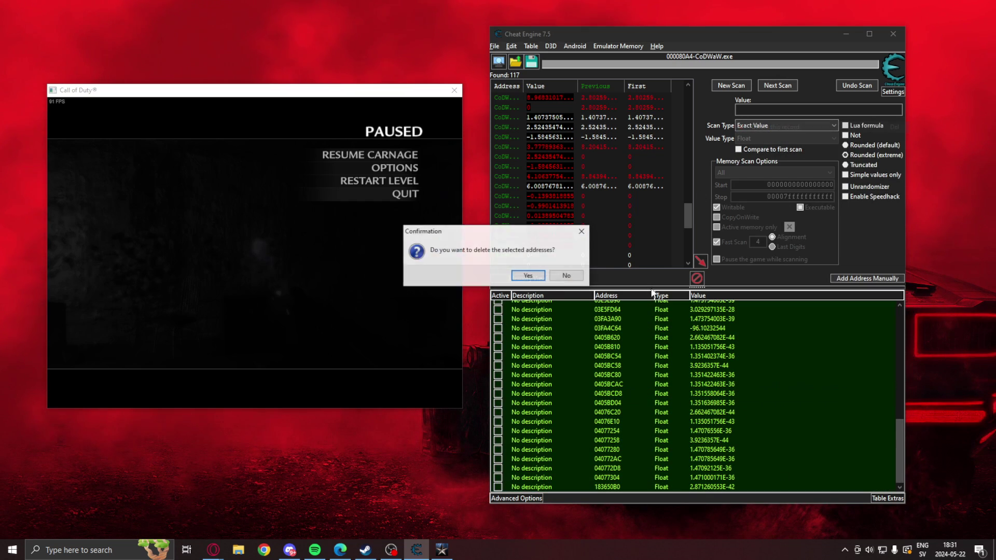
{"action": "left_click", "coordinate": [528, 276]}
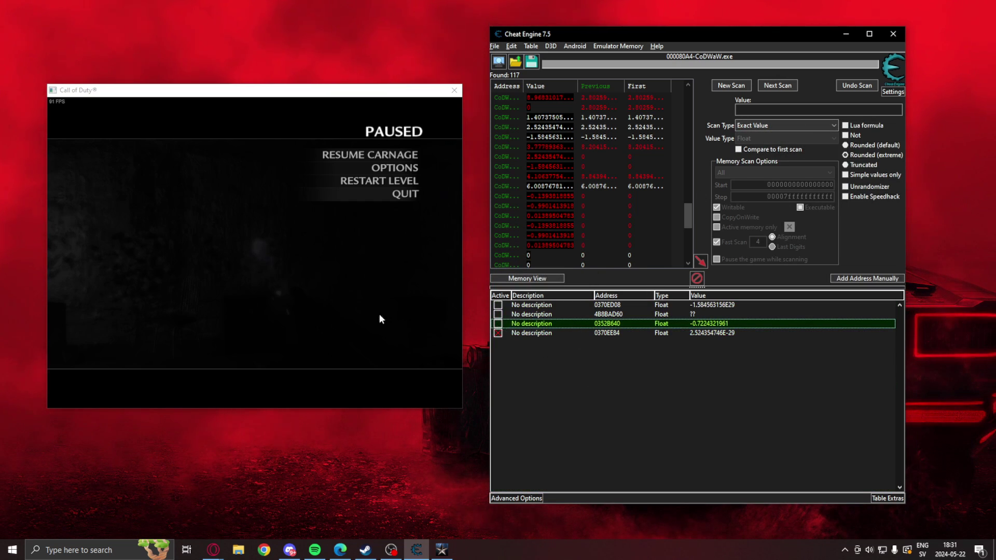
Resume the game and fire the Thompson with only 0370EE84 frozen to check the recoil.
{"action": "left_click", "coordinate": [399, 317]}
{"action": "key", "text": "Escape"}
{"action": "left_click", "coordinate": [254, 253]}
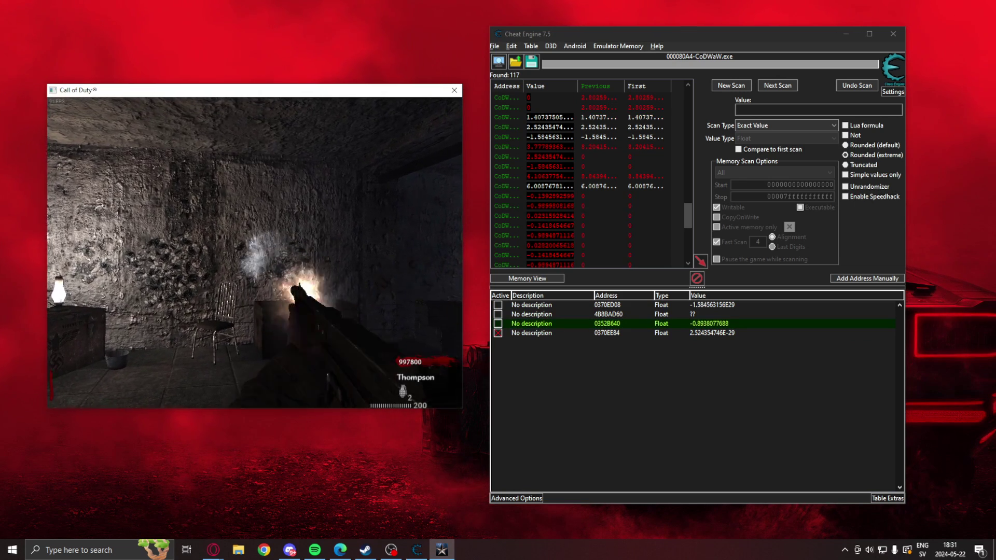
{"action": "key", "text": "Escape"}
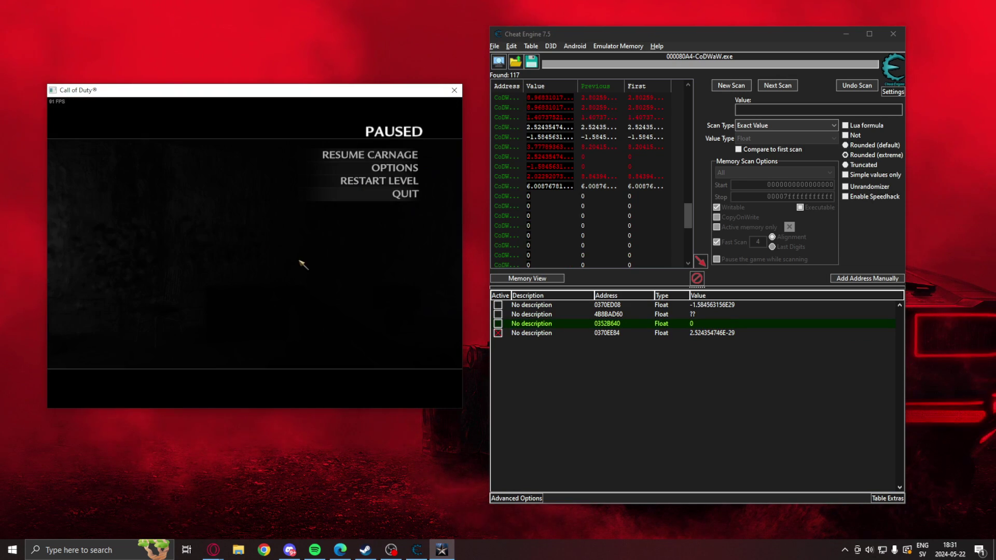
Freeze 0352B640 instead of 0370EE84 and fire the Thompson in the resumed game to check the recoil.
{"action": "left_click", "coordinate": [498, 324]}
{"action": "left_click", "coordinate": [499, 334]}
{"action": "left_click", "coordinate": [376, 297]}
{"action": "key", "text": "Escape"}
{"action": "left_click", "coordinate": [254, 253]}
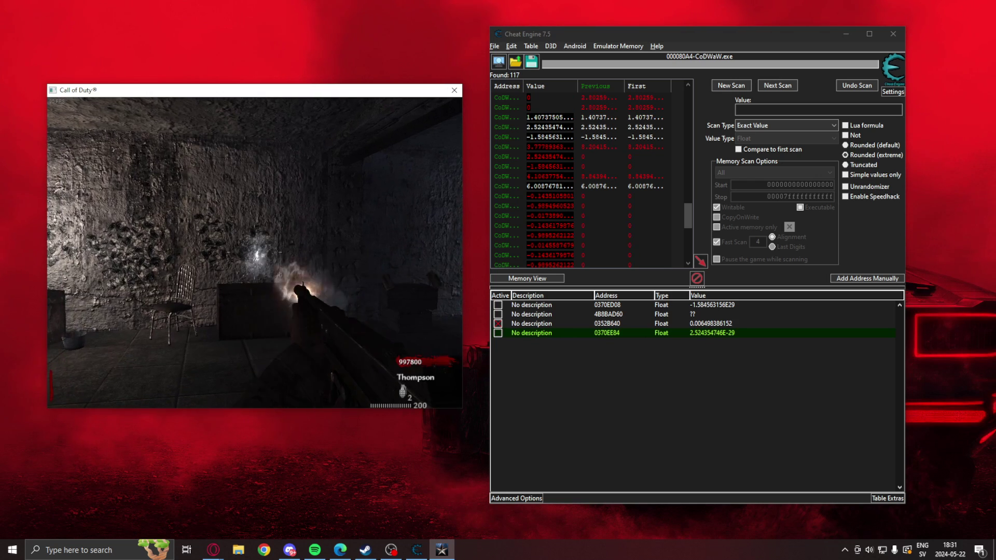
{"action": "key", "text": "Escape"}
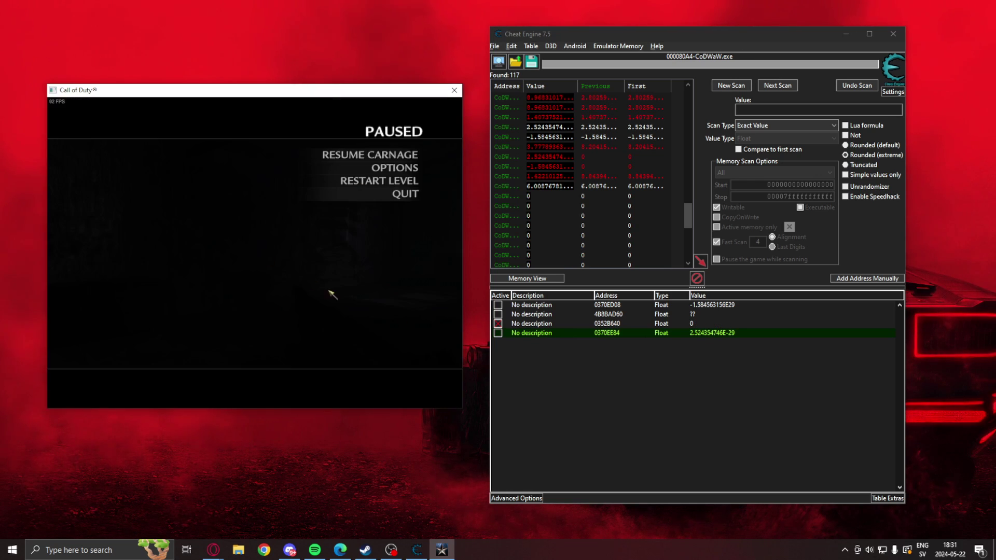
Unfreeze and refreeze 0352B640, firing the Thompson in the game to compare the recoil.
{"action": "left_click", "coordinate": [315, 310]}
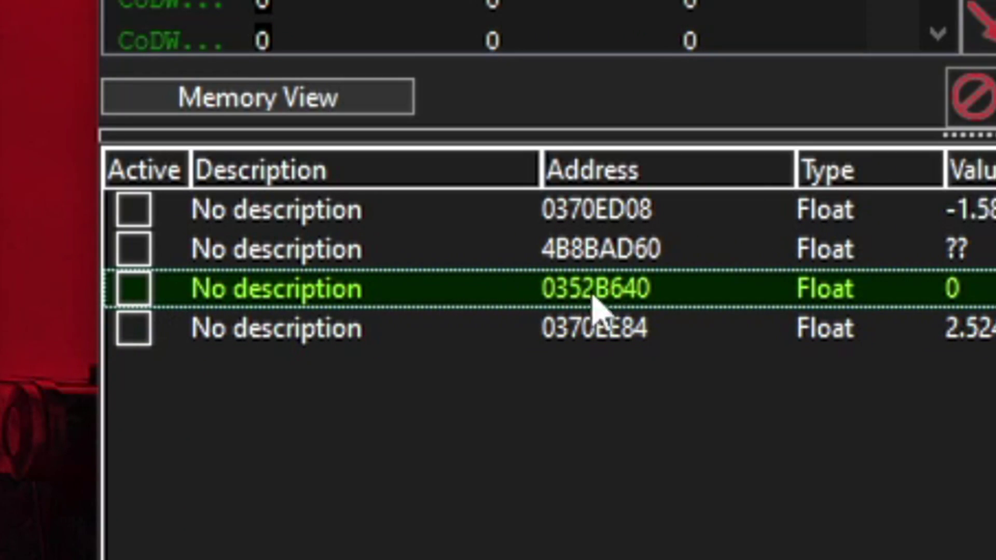
{"action": "double_click", "coordinate": [287, 306]}
{"action": "left_click", "coordinate": [510, 184]}
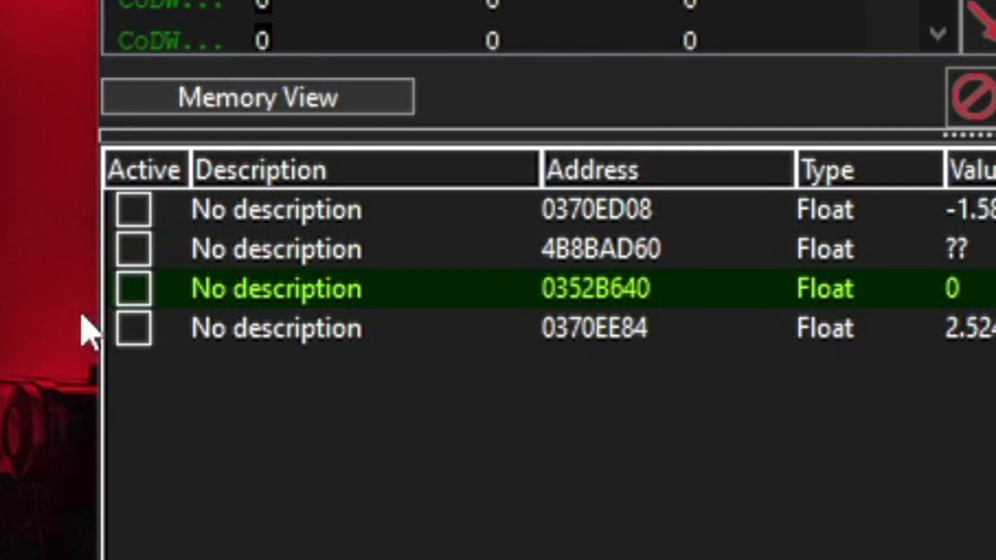
{"action": "left_click", "coordinate": [133, 291]}
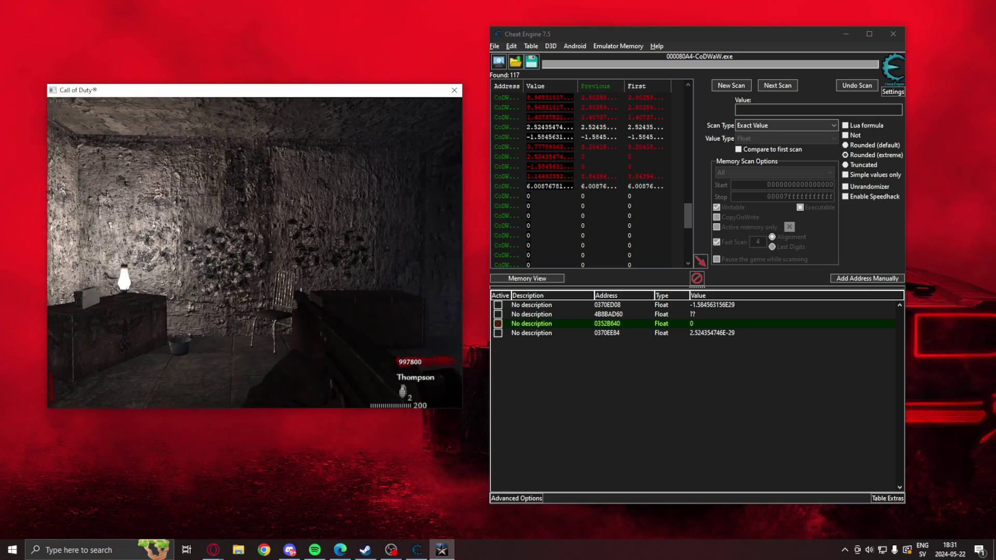
{"action": "left_click", "coordinate": [255, 253]}
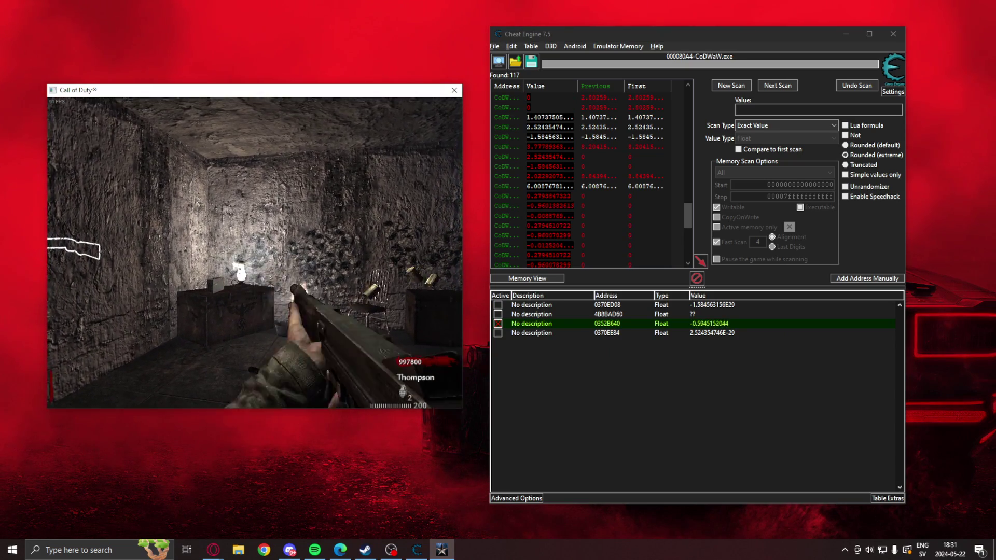
{"action": "key", "text": "Escape"}
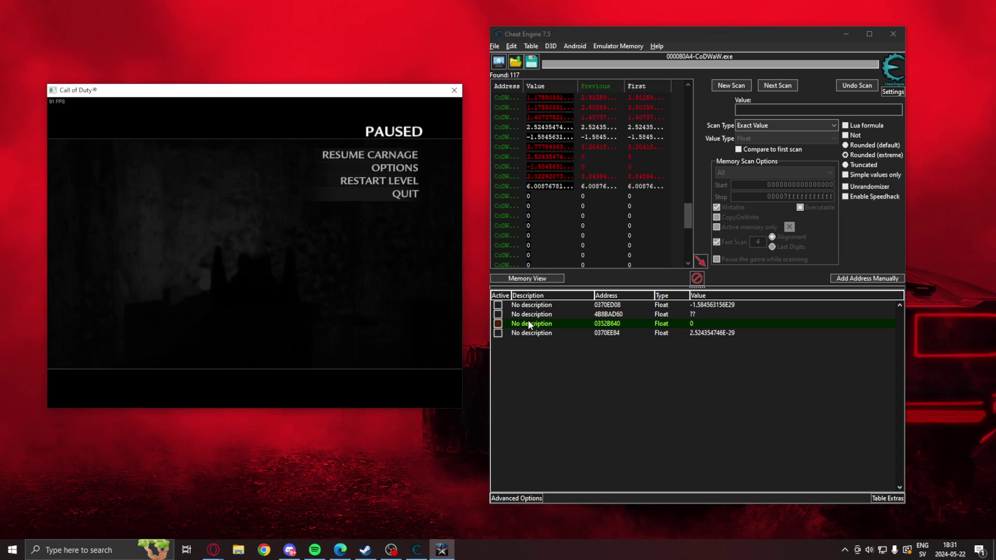
Unfreeze the address 0352B640 and return to the game to compare the recoil without the freeze.
{"action": "left_click", "coordinate": [498, 323]}
{"action": "left_click", "coordinate": [459, 317]}
{"action": "key", "text": "Escape"}
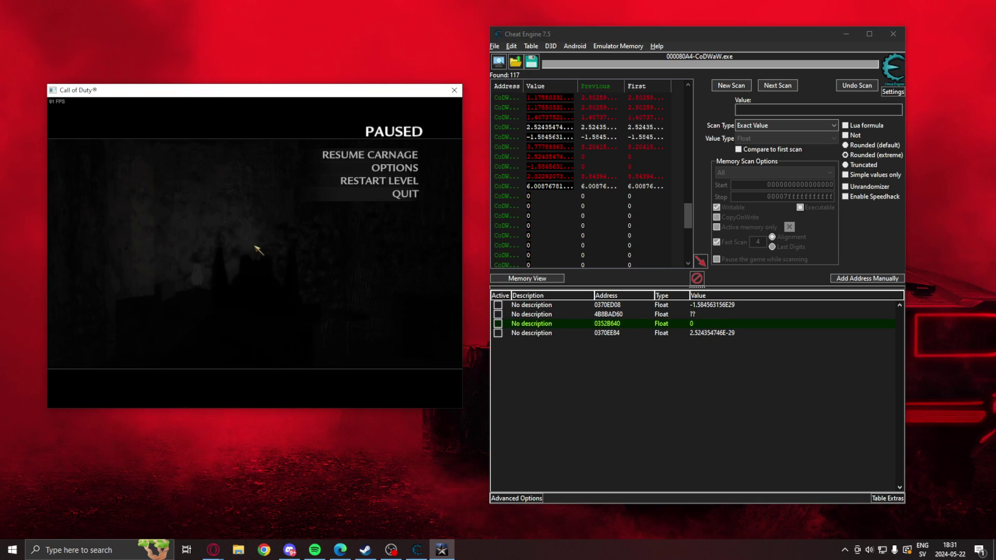
Delete the records 0370EE84, 0370ED08 and 4B8BAD60 from the address list, keeping only 0352B640.
{"action": "left_click", "coordinate": [666, 334]}
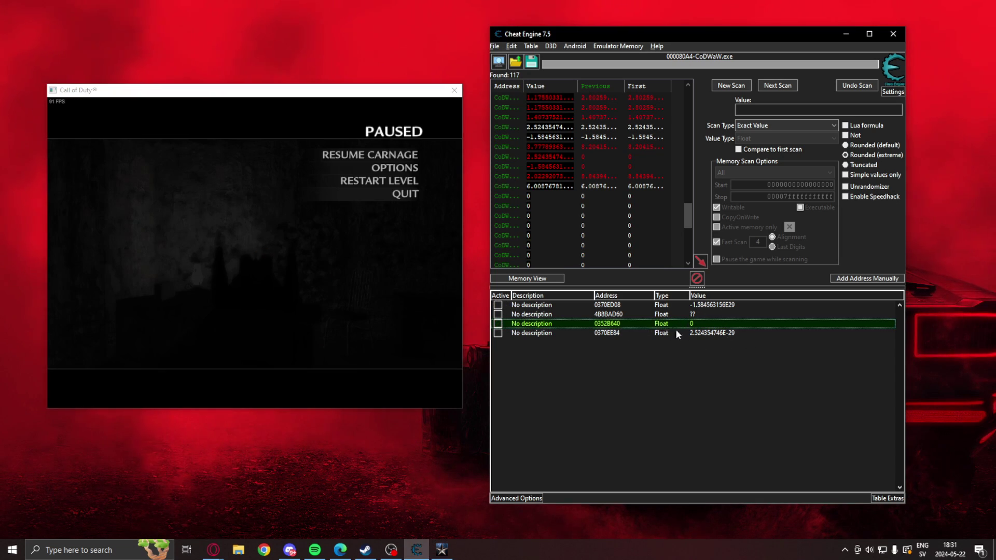
{"action": "right_click", "coordinate": [659, 334]}
{"action": "left_click", "coordinate": [721, 68]}
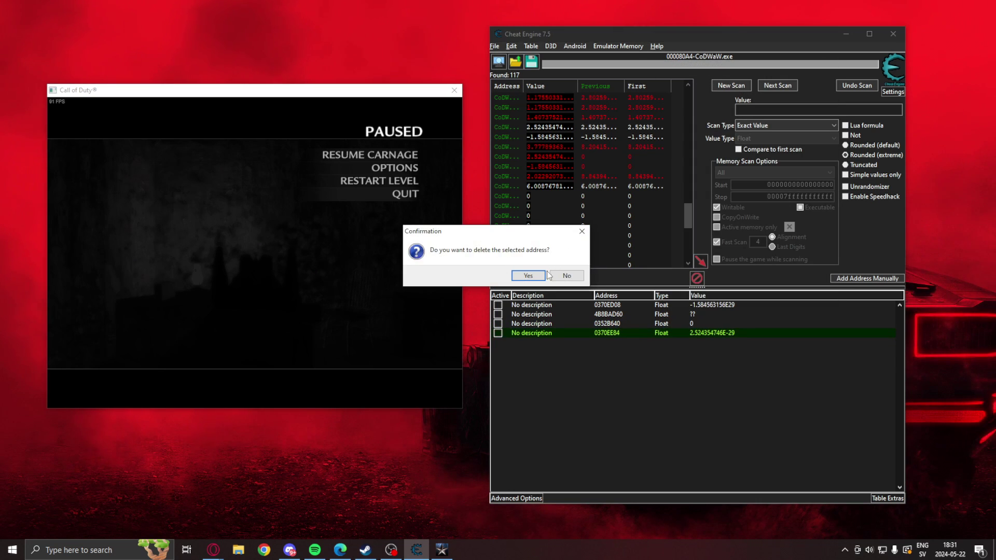
{"action": "left_click", "coordinate": [536, 276]}
{"action": "left_click", "coordinate": [679, 305], "text": "shift"}
{"action": "right_click", "coordinate": [679, 306]}
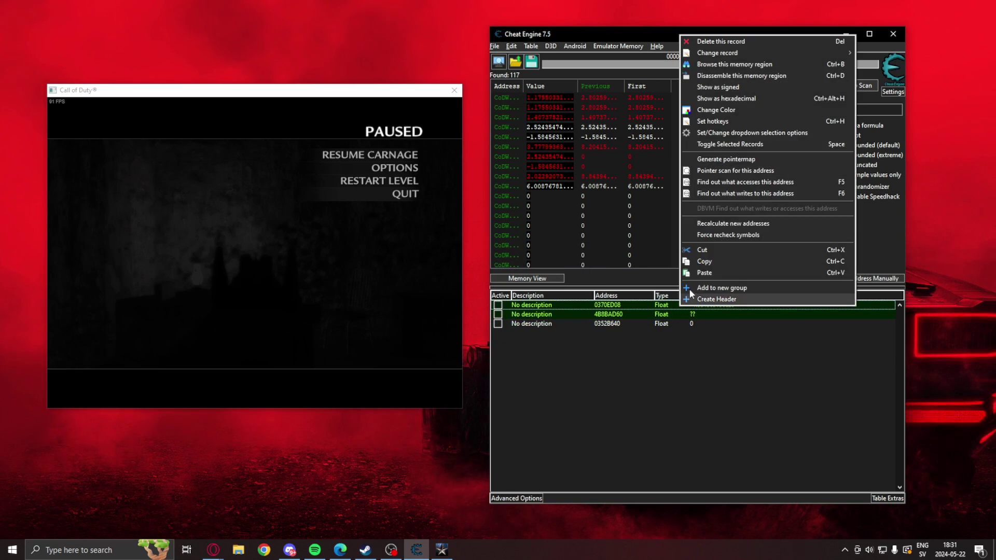
{"action": "left_click", "coordinate": [736, 40]}
{"action": "left_click", "coordinate": [530, 276]}
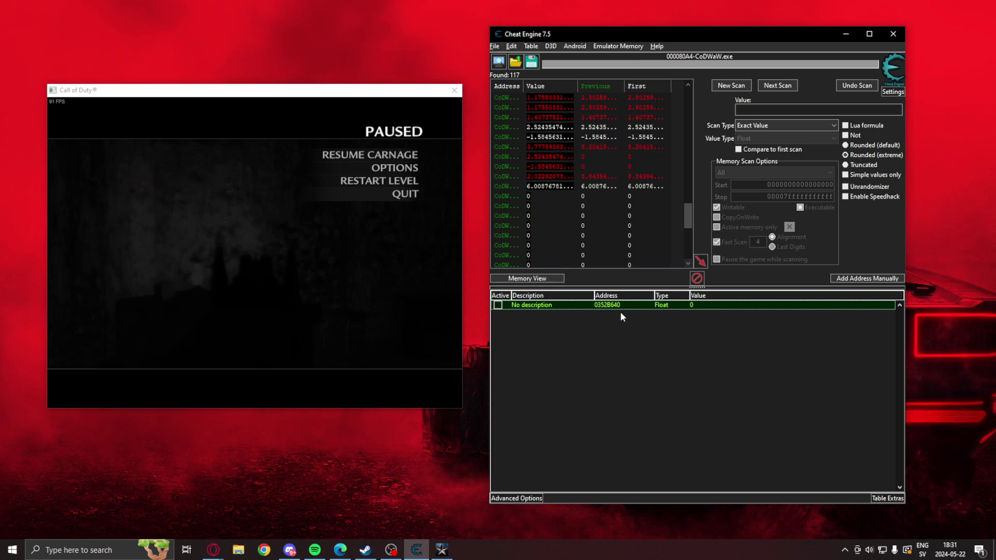
Check the debugger method in the Debugger Options of the settings, viewing the VEH debugger choice, and close the settings.
{"action": "right_click", "coordinate": [601, 310]}
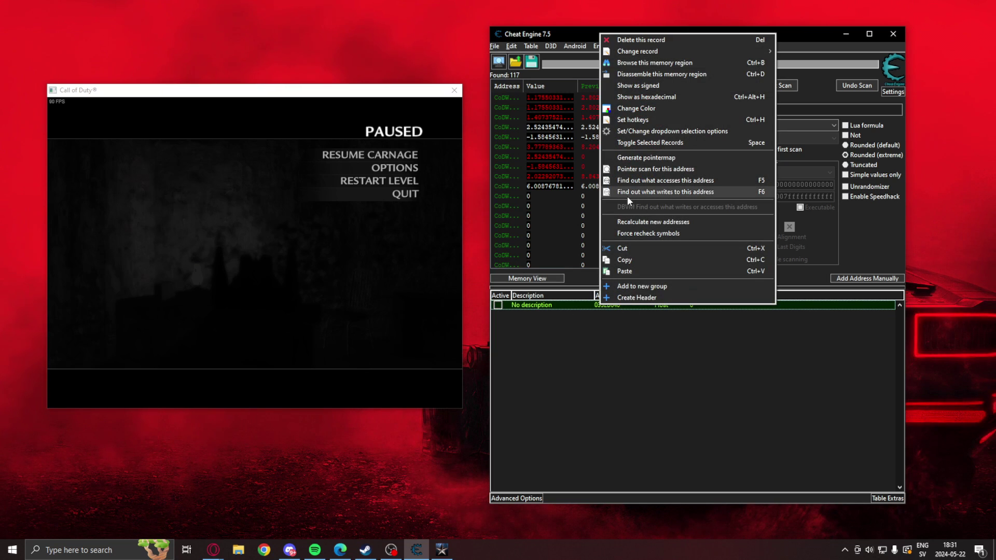
{"action": "left_click", "coordinate": [601, 358]}
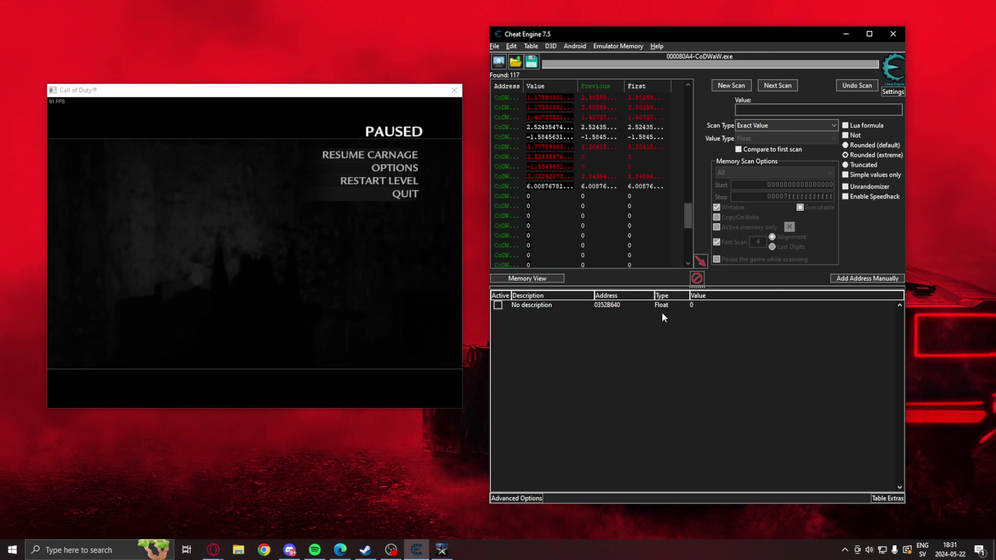
{"action": "left_click", "coordinate": [535, 60]}
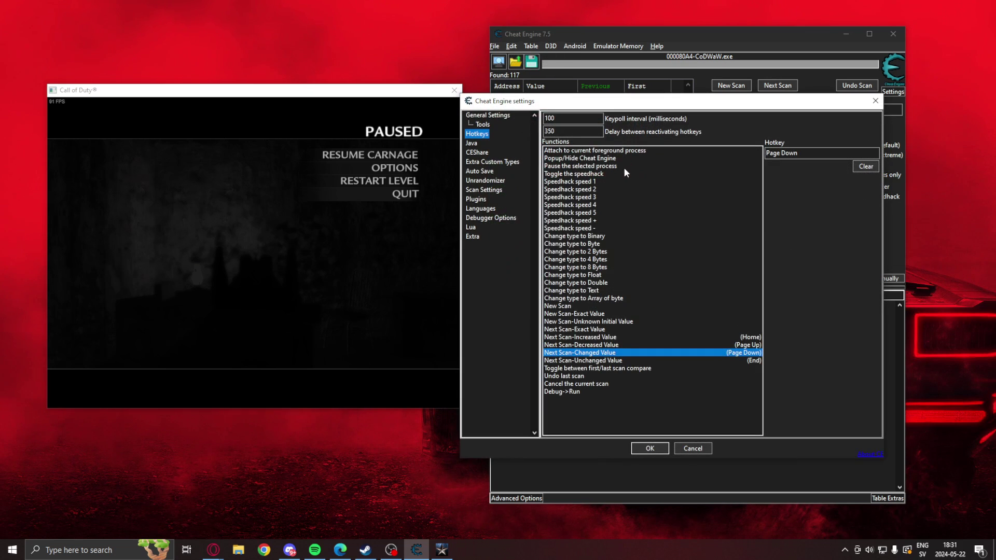
{"action": "left_click", "coordinate": [484, 191]}
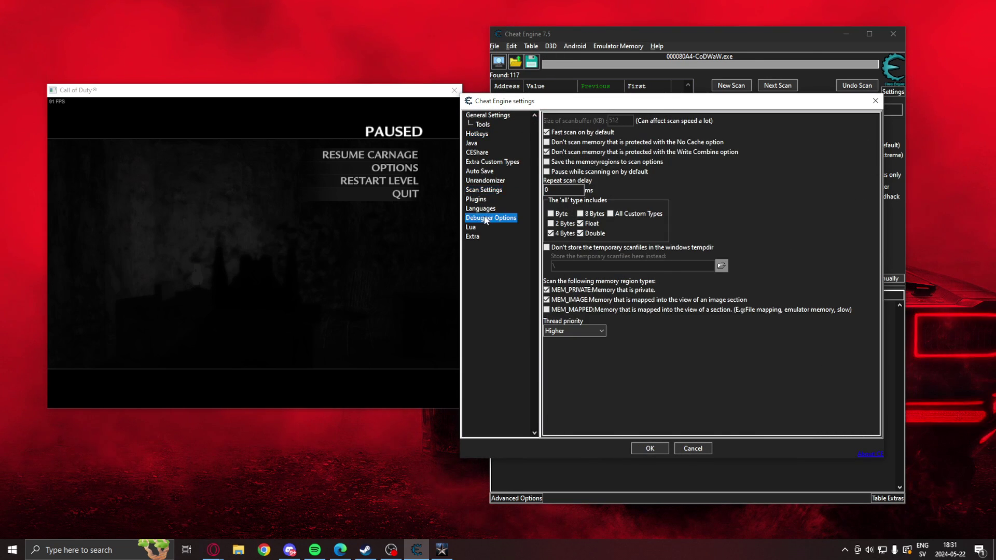
{"action": "left_click", "coordinate": [486, 218]}
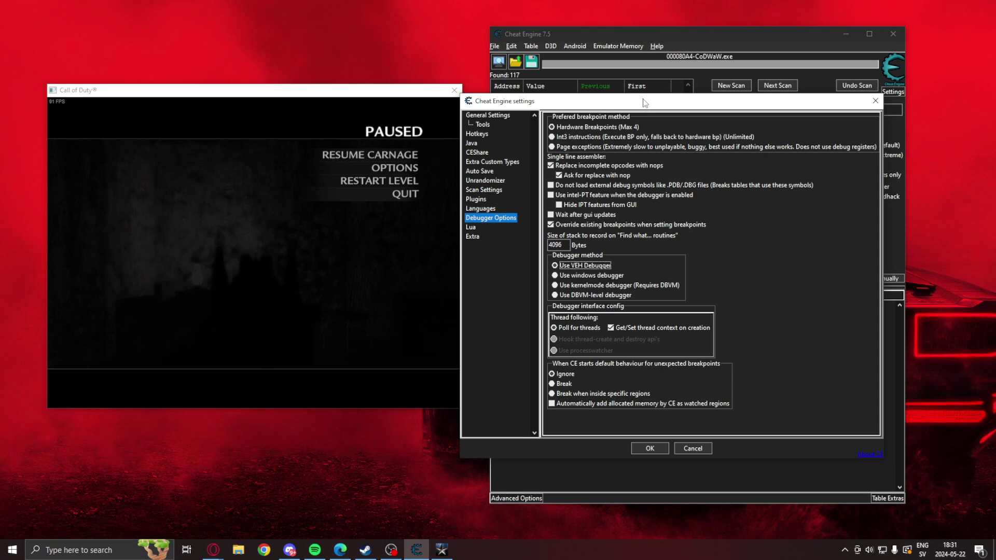
{"action": "left_click", "coordinate": [708, 435]}
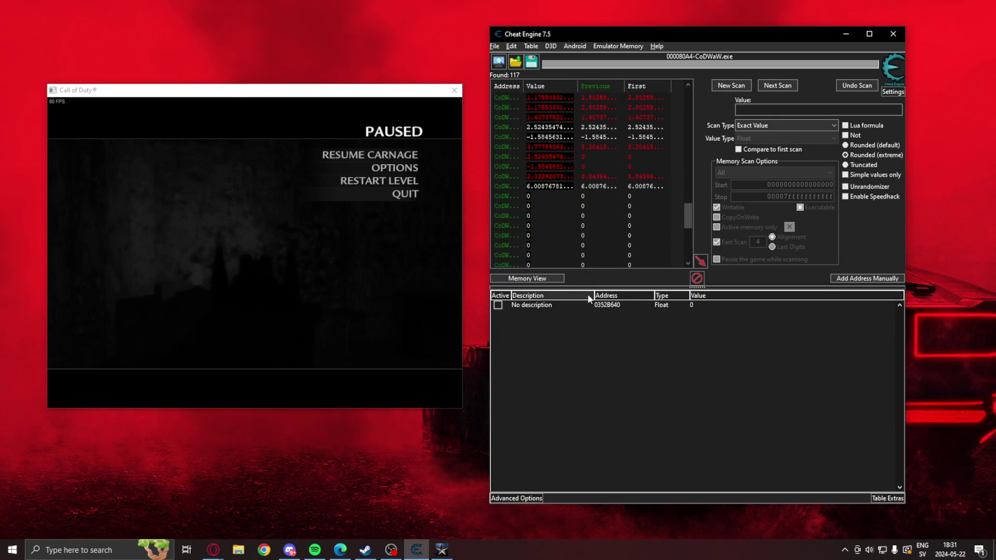
Find out what writes to 0352B640, firing the Thompson in the resumed game to capture the instructions, and move the results window clear.
{"action": "right_click", "coordinate": [610, 305]}
{"action": "right_click", "coordinate": [597, 306]}
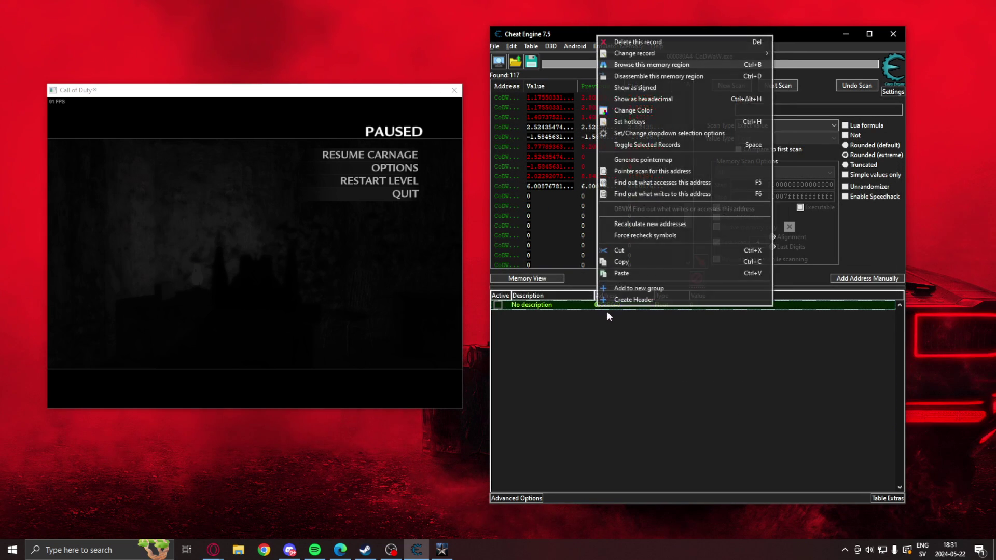
{"action": "left_click", "coordinate": [660, 195]}
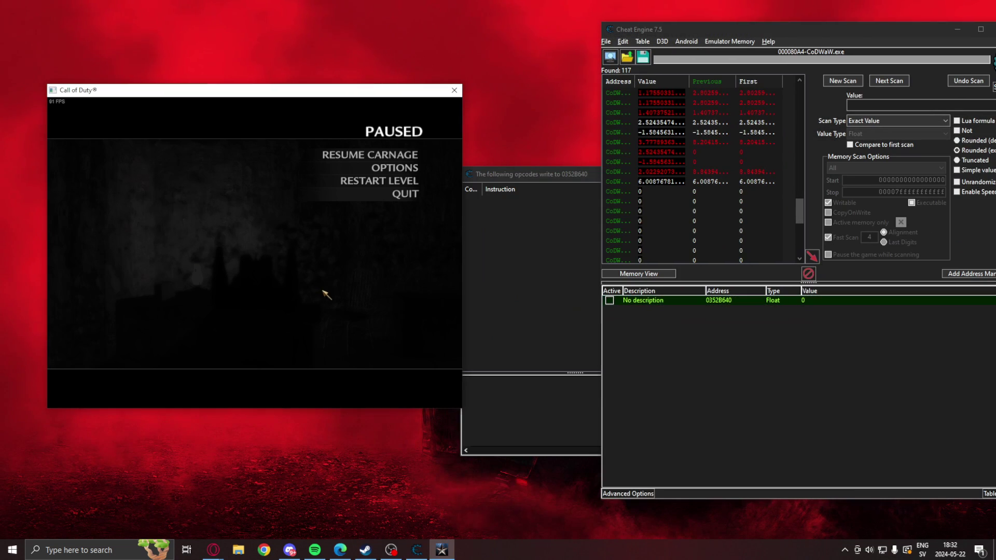
{"action": "key", "text": "Escape"}
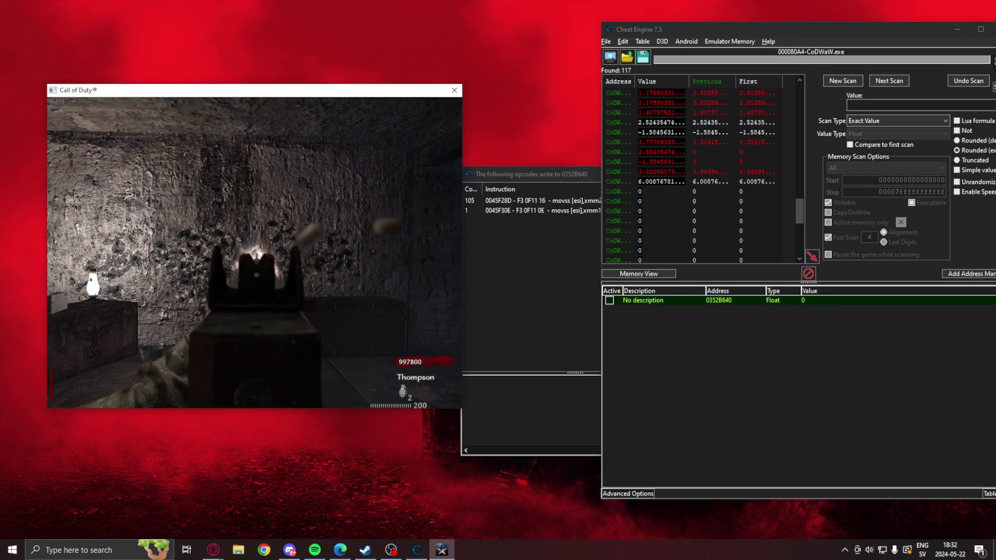
{"action": "key", "text": "Escape"}
{"action": "left_click_drag", "start_coordinate": [524, 176], "coordinate": [624, 178]}
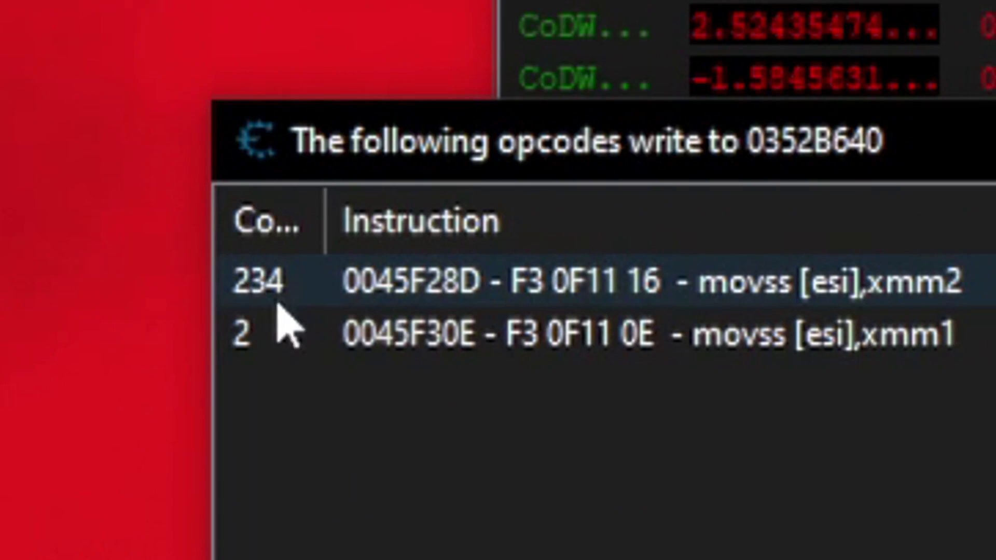
Resume the game and fire the Thompson again to compare the write counts of the captured instructions, pausing at the end.
{"action": "left_click", "coordinate": [358, 228]}
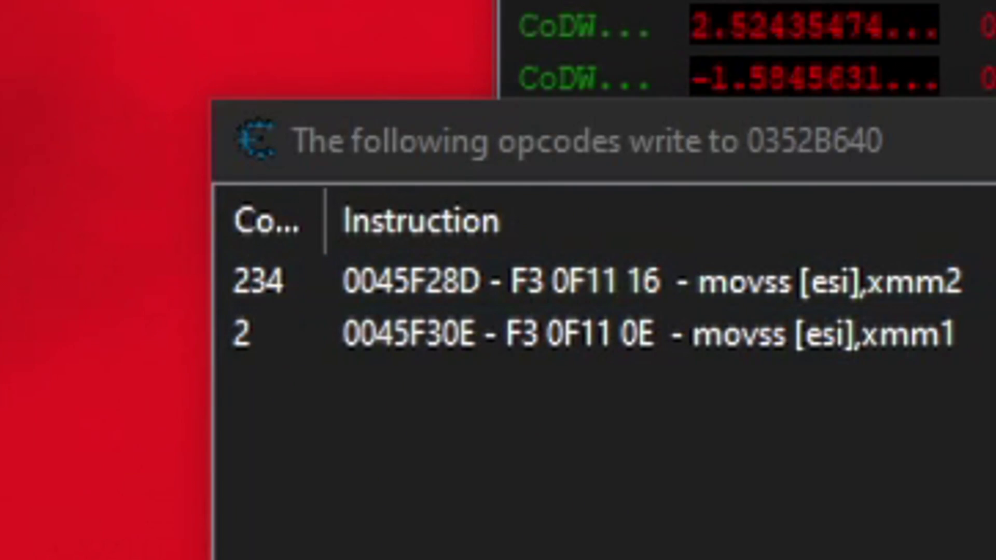
{"action": "key", "text": "Escape"}
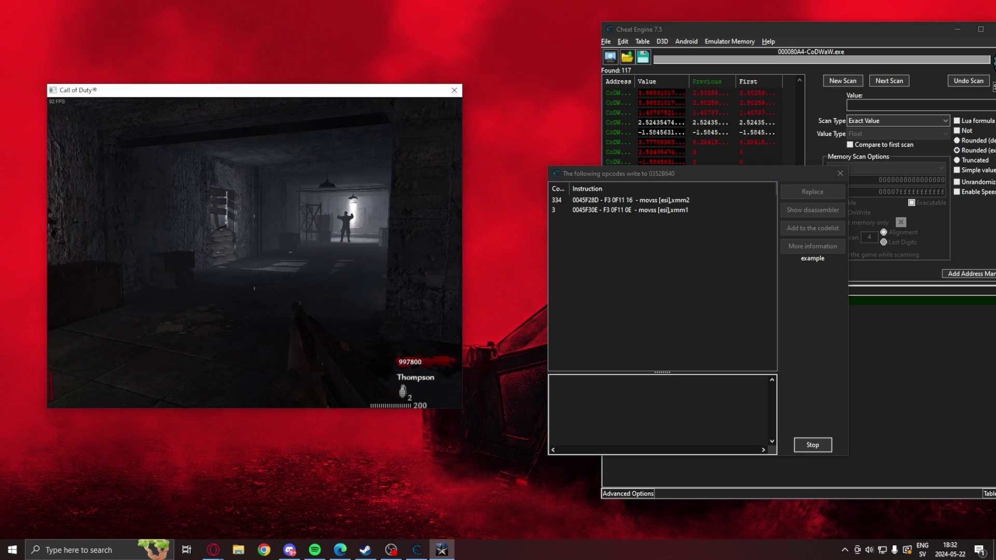
{"action": "left_click", "coordinate": [254, 252]}
{"action": "key", "text": "Escape"}
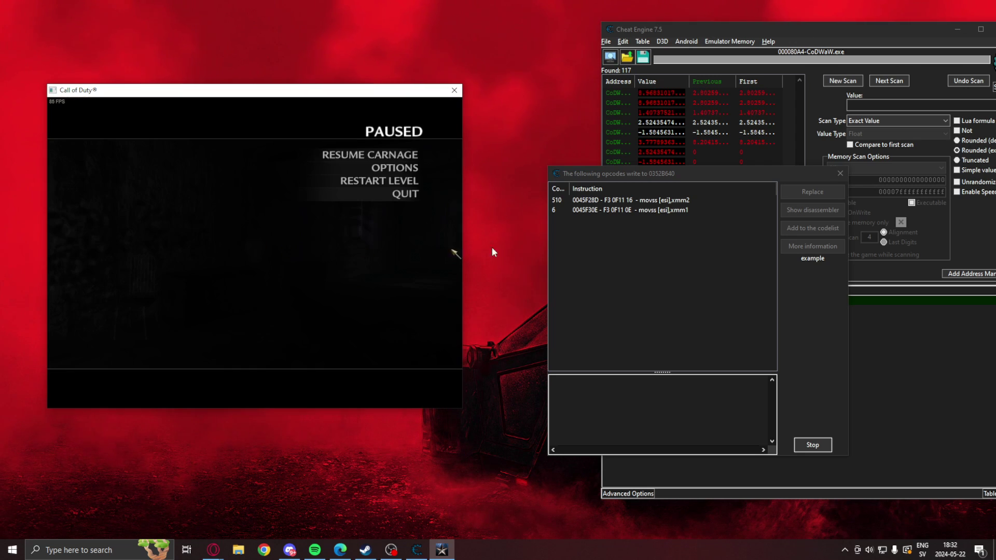
Show the instruction 0045F28D in the disassembler and replace it with code that does nothing.
{"action": "left_click", "coordinate": [621, 200]}
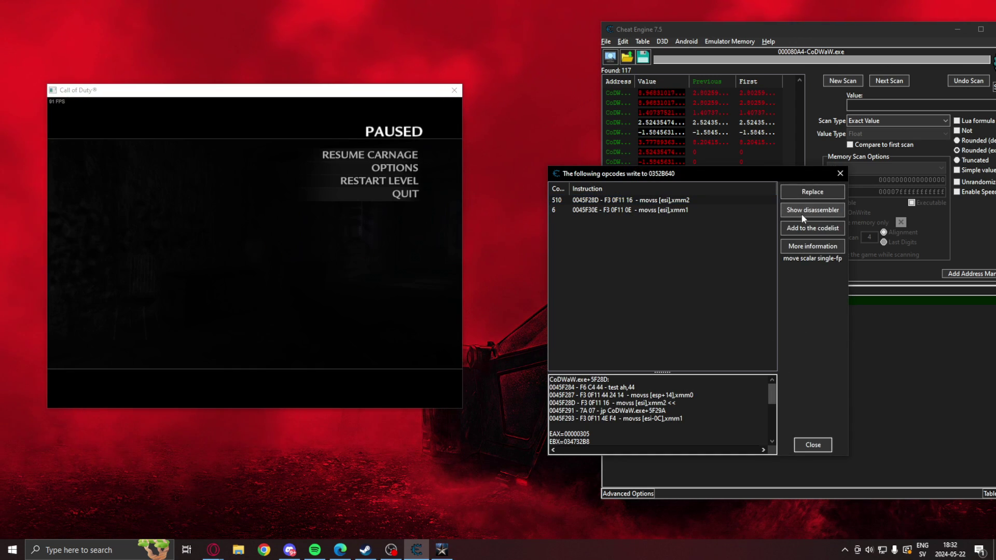
{"action": "left_click", "coordinate": [803, 218]}
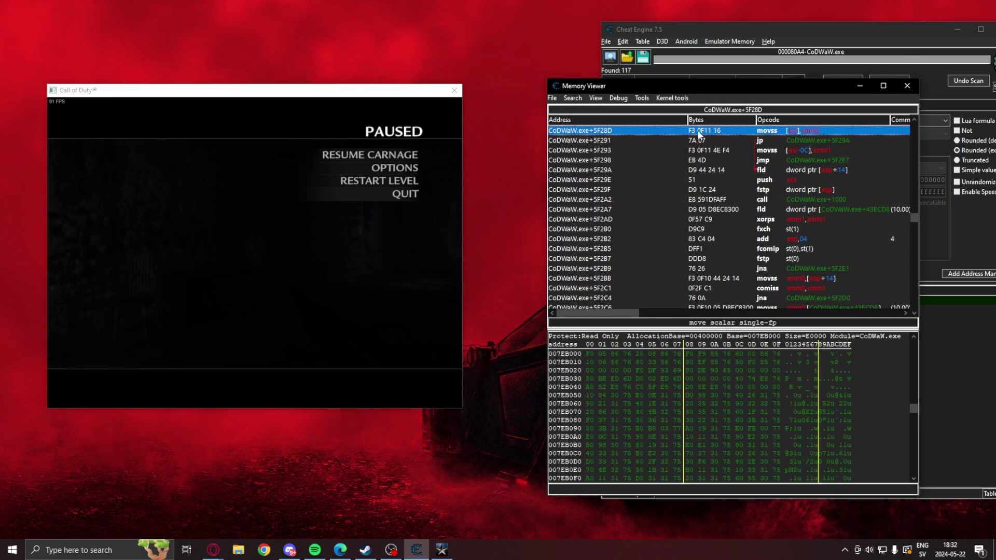
{"action": "right_click", "coordinate": [698, 133]}
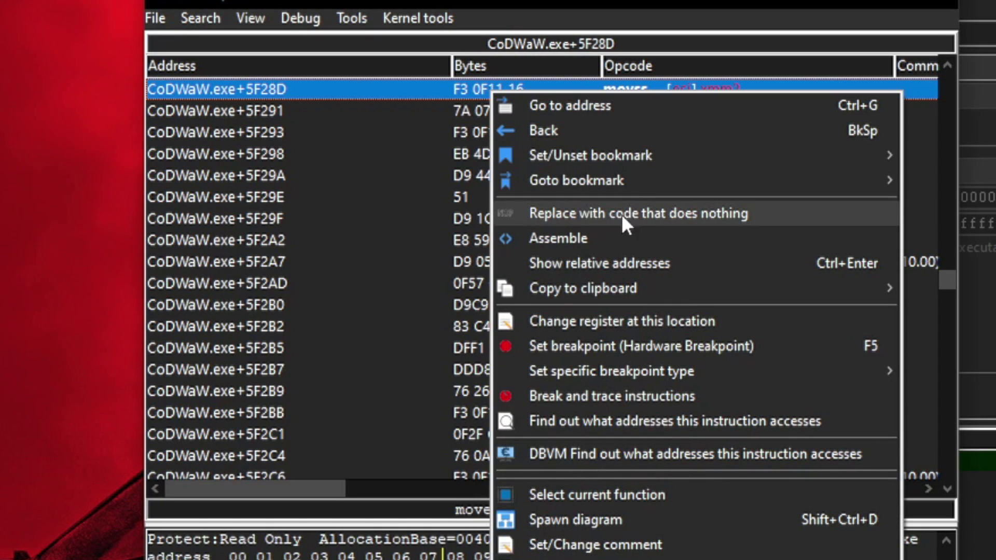
{"action": "left_click", "coordinate": [622, 213]}
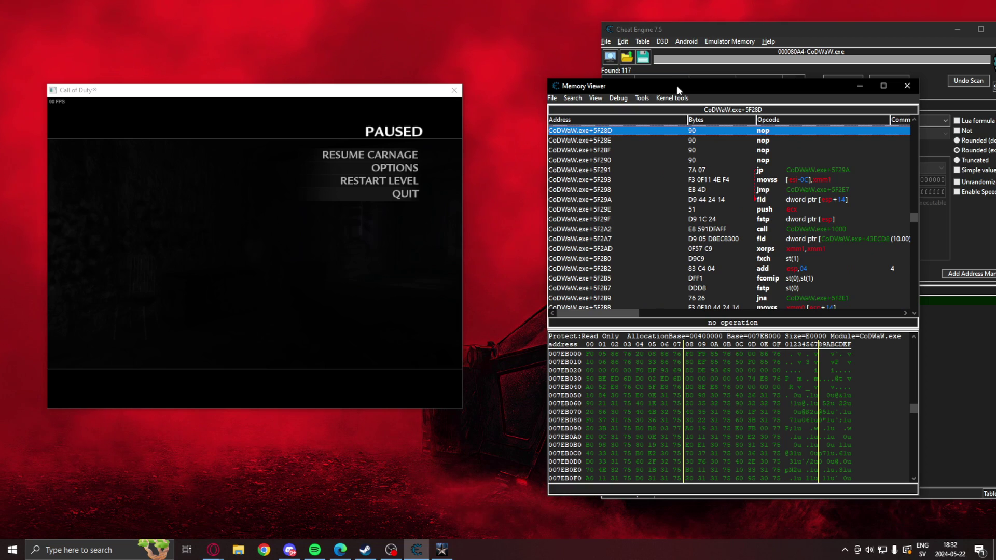
Resume the game and fire the Thompson hip-fired and aimed to check the recoil with the write instruction disabled.
{"action": "left_click", "coordinate": [365, 254]}
{"action": "key", "text": "Escape"}
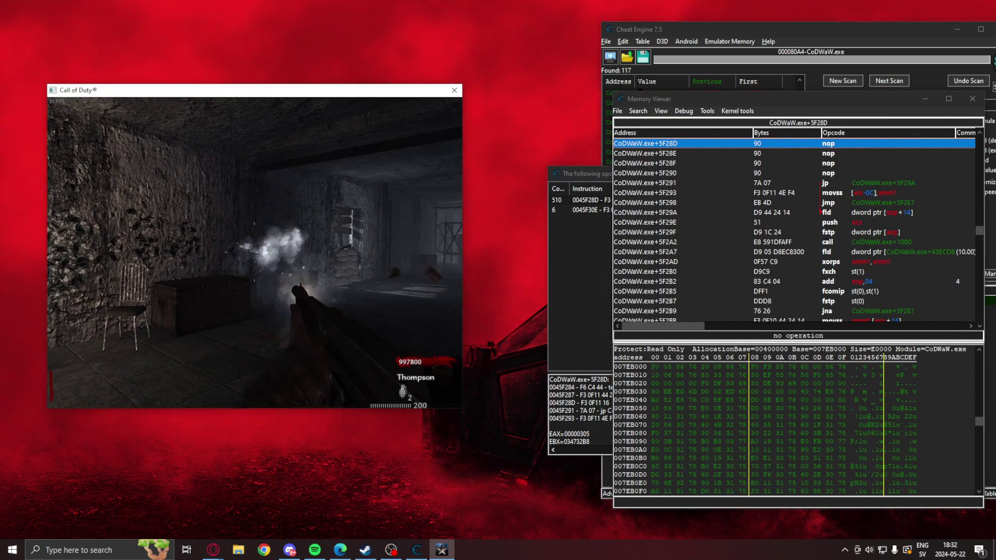
{"action": "key", "text": "w"}
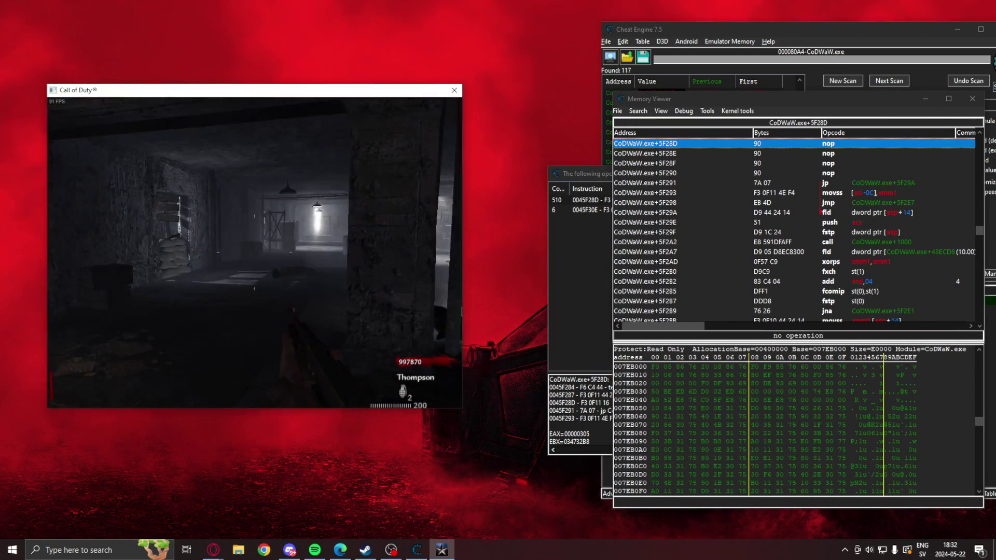
{"action": "left_click", "coordinate": [254, 252]}
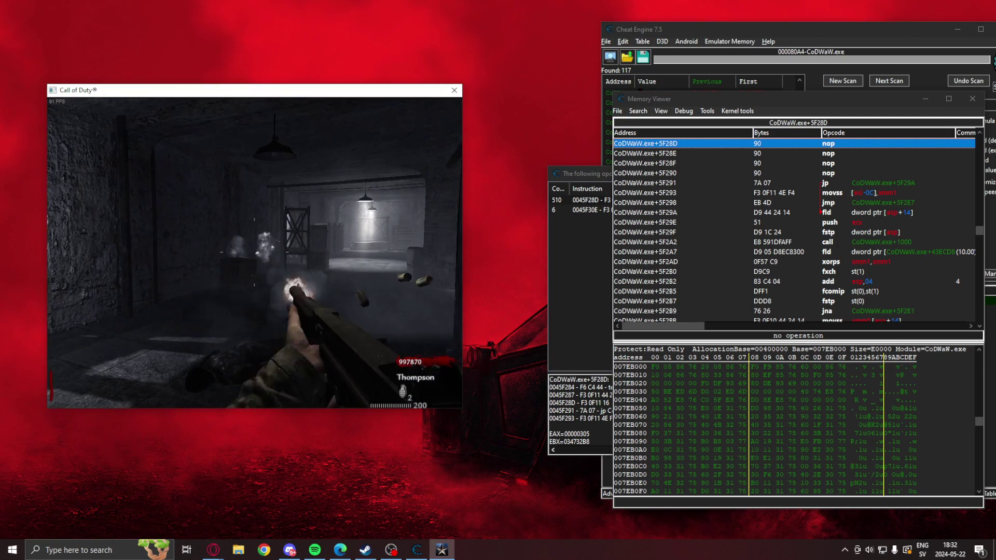
{"action": "right_click", "coordinate": [254, 252]}
{"action": "left_click", "coordinate": [254, 252]}
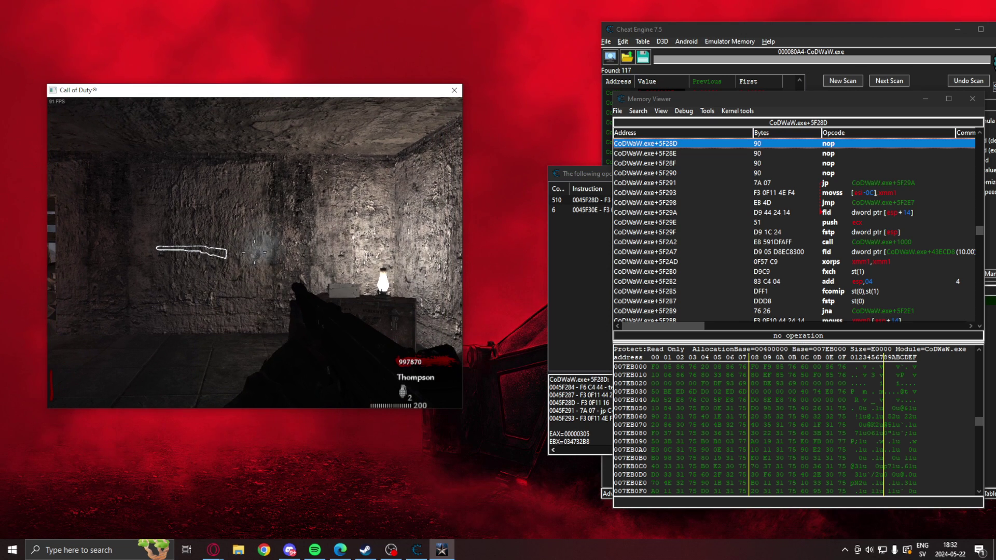
{"action": "left_click", "coordinate": [254, 252]}
{"action": "key", "text": "Escape"}
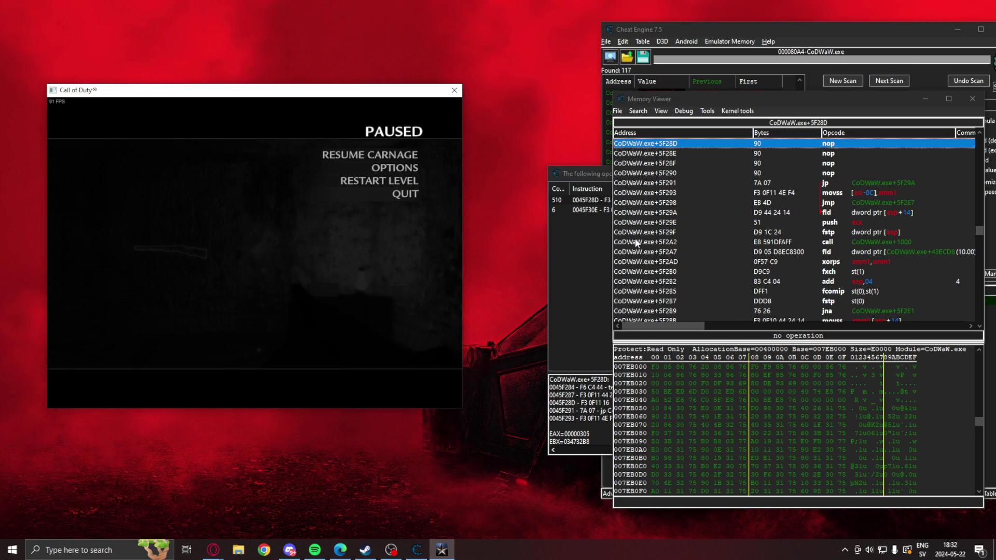
View the restore option for CoDWaW.exe+5F28D and fire the Thompson in the game again with the instruction still disabled.
{"action": "right_click", "coordinate": [763, 144]}
{"action": "left_click", "coordinate": [751, 145]}
{"action": "right_click", "coordinate": [754, 147]}
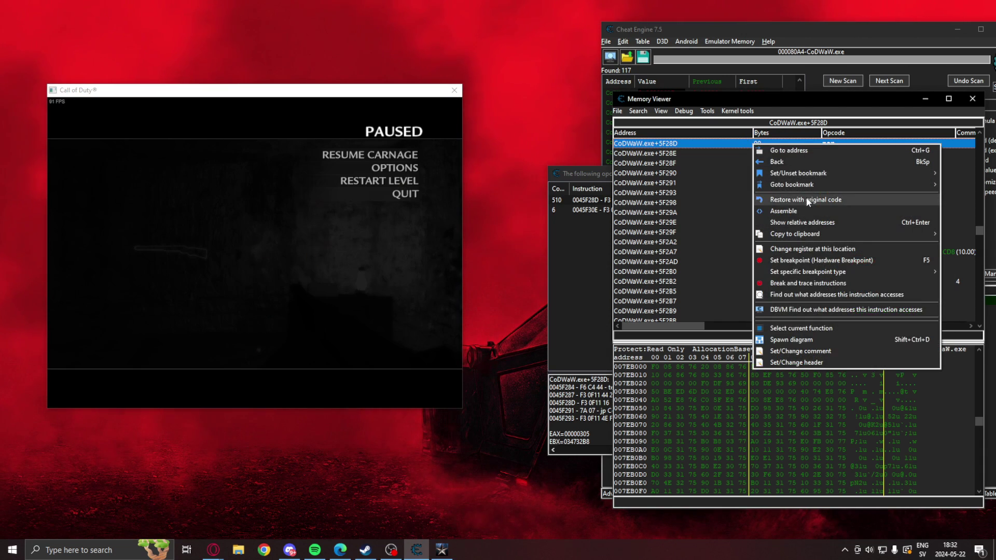
{"action": "left_click", "coordinate": [757, 198]}
{"action": "left_click", "coordinate": [337, 233]}
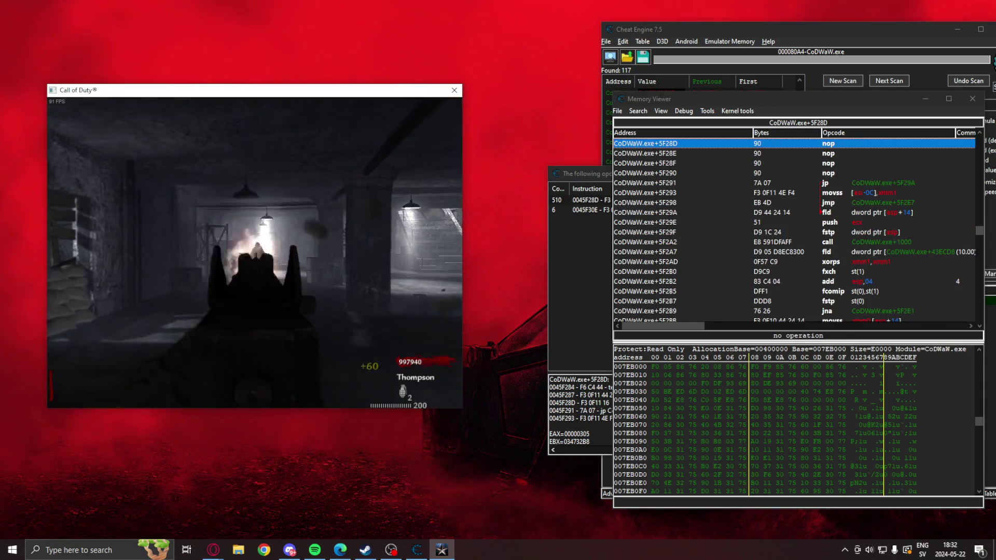
{"action": "key", "text": "s"}
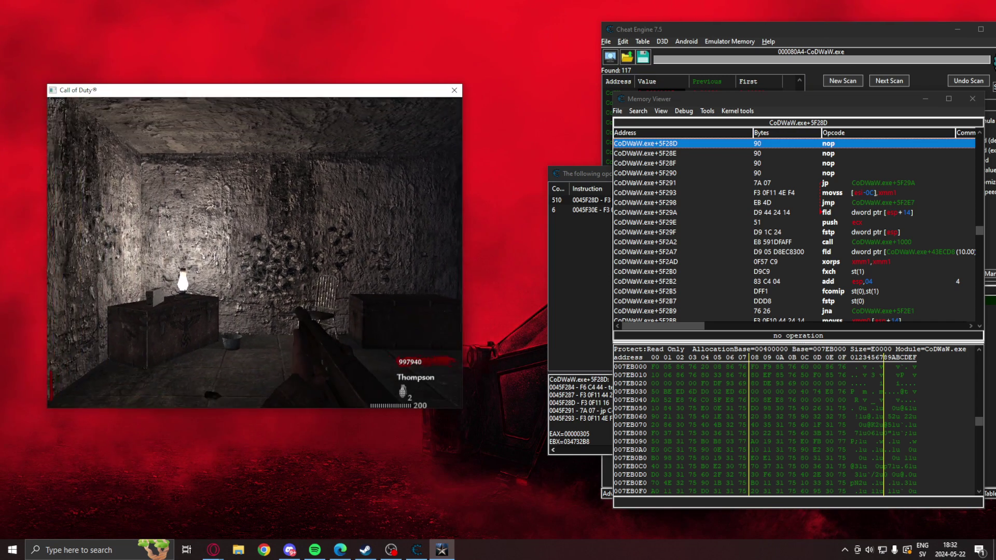
{"action": "key", "text": "Escape"}
Restore the original code at CoDWaW.exe+5F28D and move the Memory Viewer window over the game.
{"action": "right_click", "coordinate": [797, 151]}
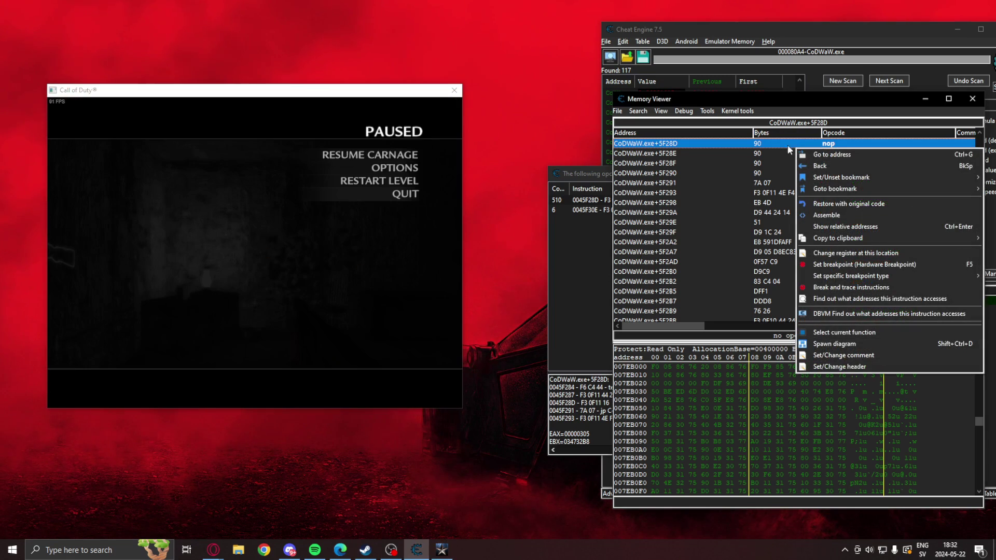
{"action": "left_click", "coordinate": [830, 204]}
{"action": "left_click_drag", "start_coordinate": [787, 98], "coordinate": [474, 91]}
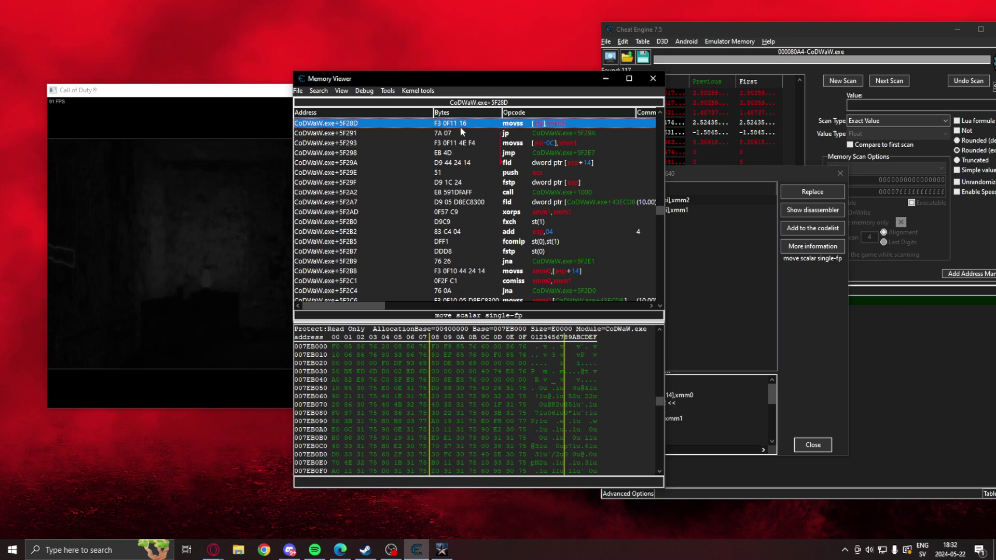
Write an Auto Assemble script that writes 90 90 90 90 to CoDWaW.exe+5F28D when enabled and F3 0F 11 16 when disabled.
{"action": "scroll", "coordinate": [481, 184], "scroll_direction": "up", "scroll_amount": 2}
{"action": "right_click", "coordinate": [517, 163]}
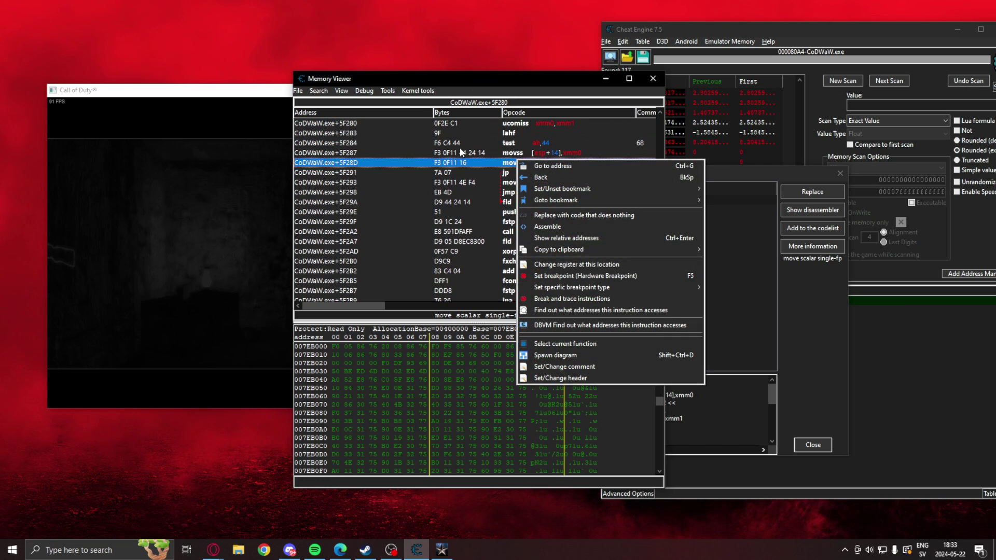
{"action": "left_click", "coordinate": [388, 90]}
{"action": "left_click", "coordinate": [414, 316]}
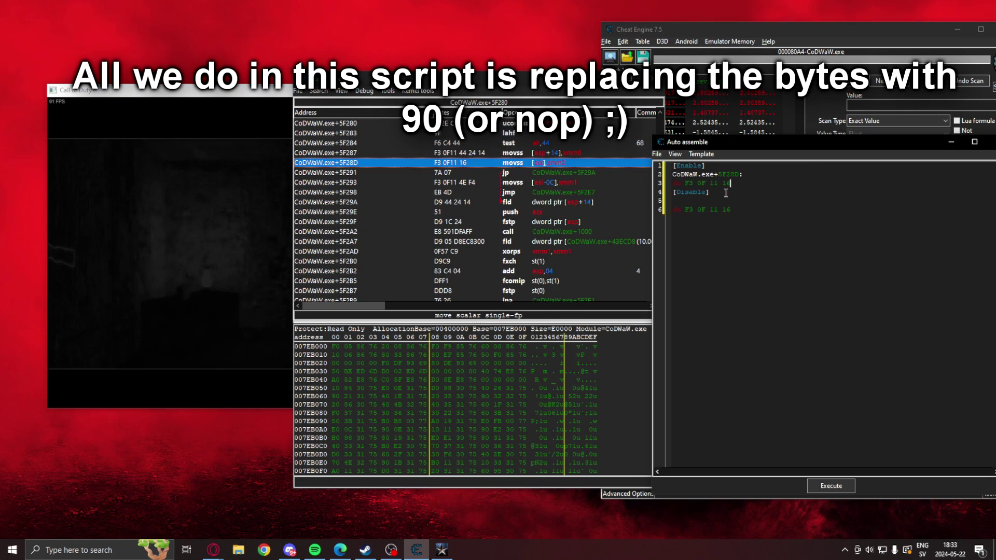
{"action": "left_click_drag", "start_coordinate": [738, 143], "coordinate": [720, 134]}
{"action": "left_click", "coordinate": [726, 192]}
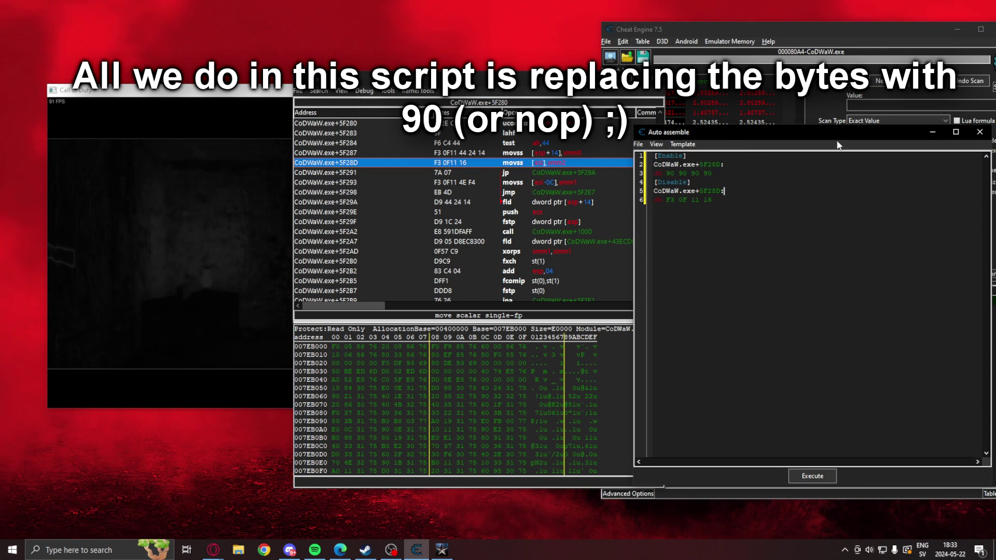
Assign the Auto Assemble script to the current cheat table and close the script editor.
{"action": "left_click_drag", "start_coordinate": [875, 134], "coordinate": [615, 119]}
{"action": "left_click", "coordinate": [722, 119]}
{"action": "left_click", "coordinate": [893, 353]}
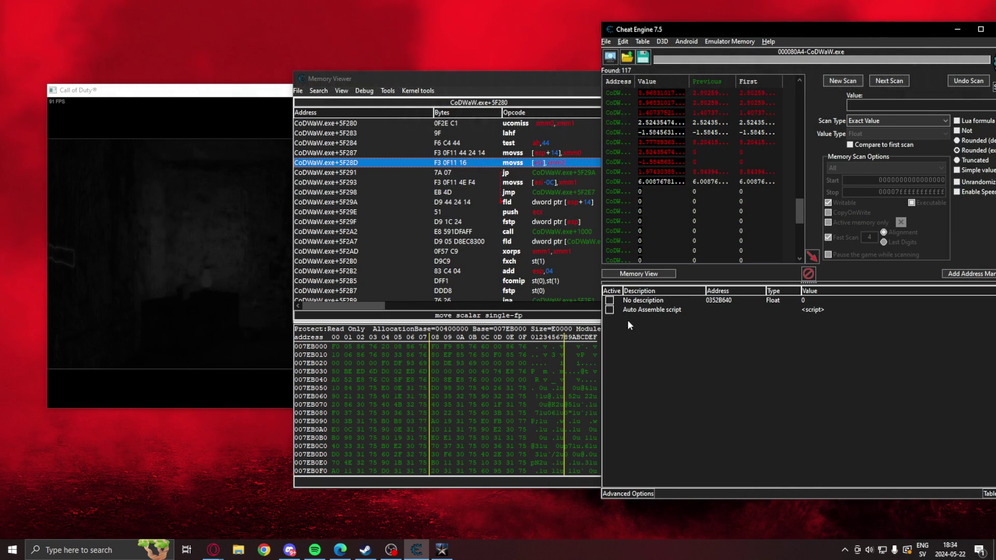
Rename the Auto Assemble script entry in the cheat table as "no recoil".
{"action": "left_click", "coordinate": [659, 312]}
{"action": "double_click", "coordinate": [658, 312]}
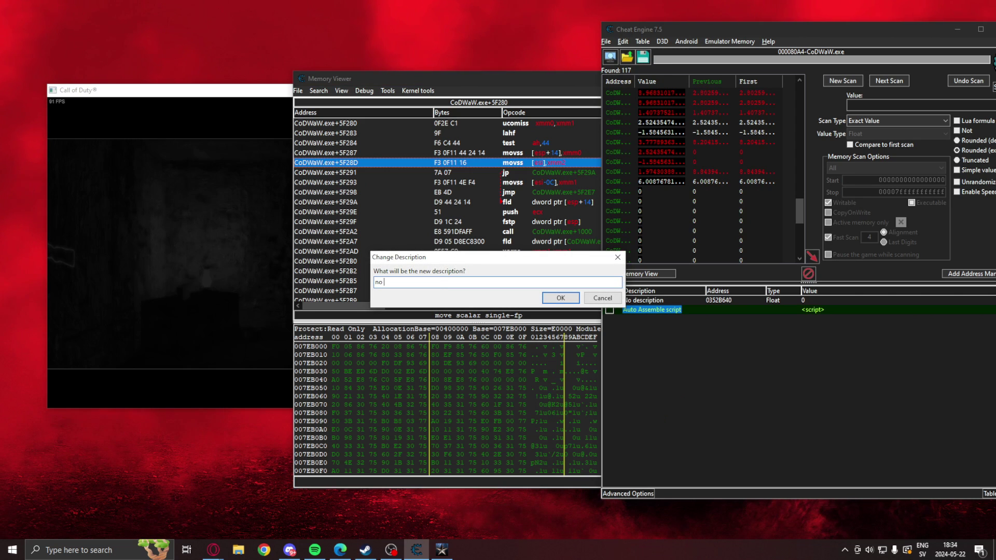
{"action": "type", "text": "no recoil"}
{"action": "key", "text": "Return"}
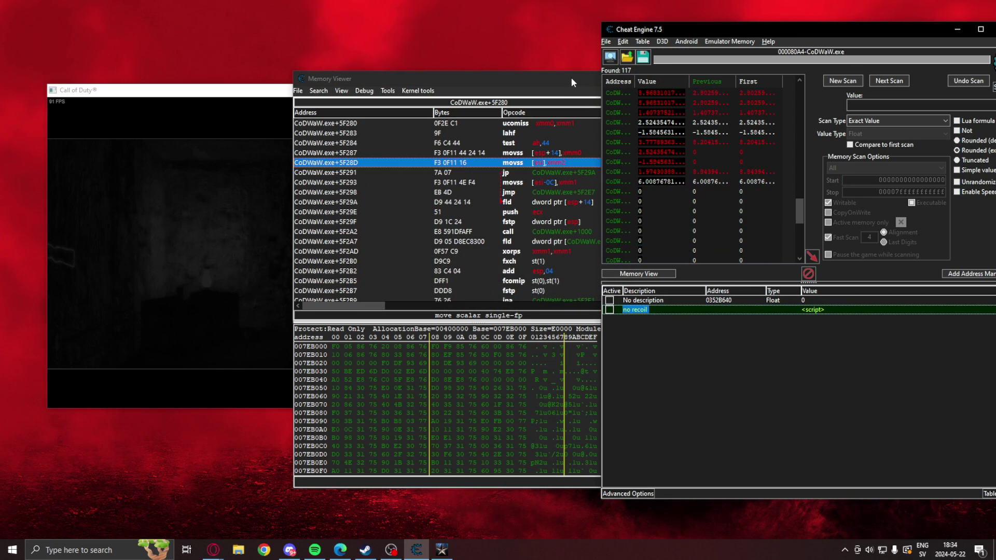
Close the Memory Viewer and the list of opcodes that write to 0352B640.
{"action": "left_click_drag", "start_coordinate": [571, 78], "coordinate": [442, 84]}
{"action": "left_click", "coordinate": [527, 84]}
{"action": "left_click_drag", "start_coordinate": [586, 171], "coordinate": [492, 160]}
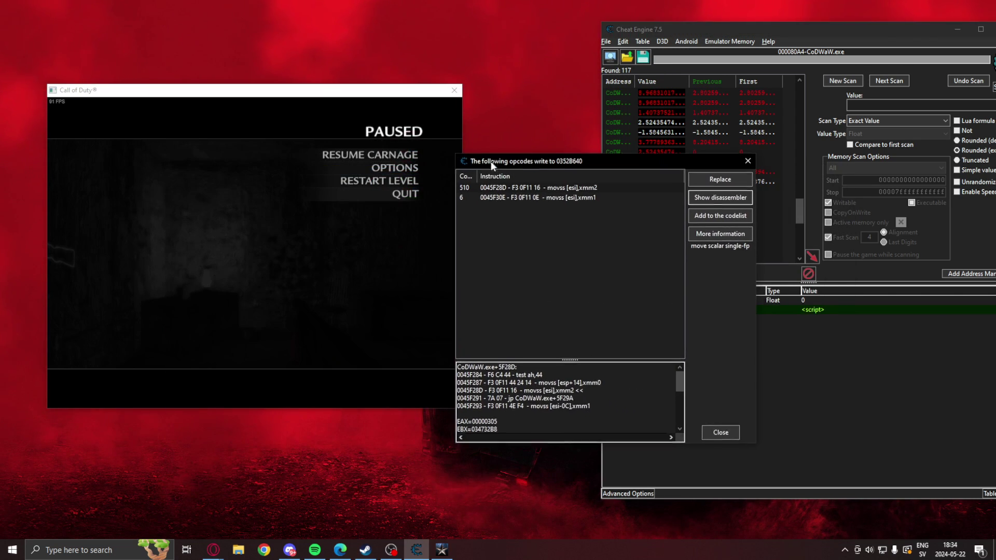
{"action": "left_click", "coordinate": [746, 161]}
Resume the game and fire the Thompson with the no recoil script enabled.
{"action": "left_click", "coordinate": [414, 292]}
{"action": "key", "text": "Escape"}
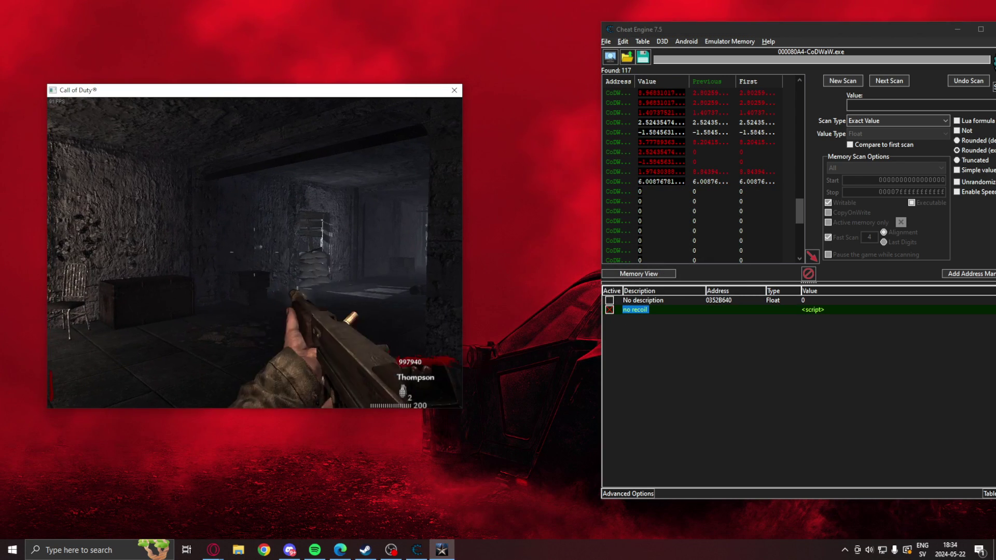
{"action": "left_click", "coordinate": [254, 252]}
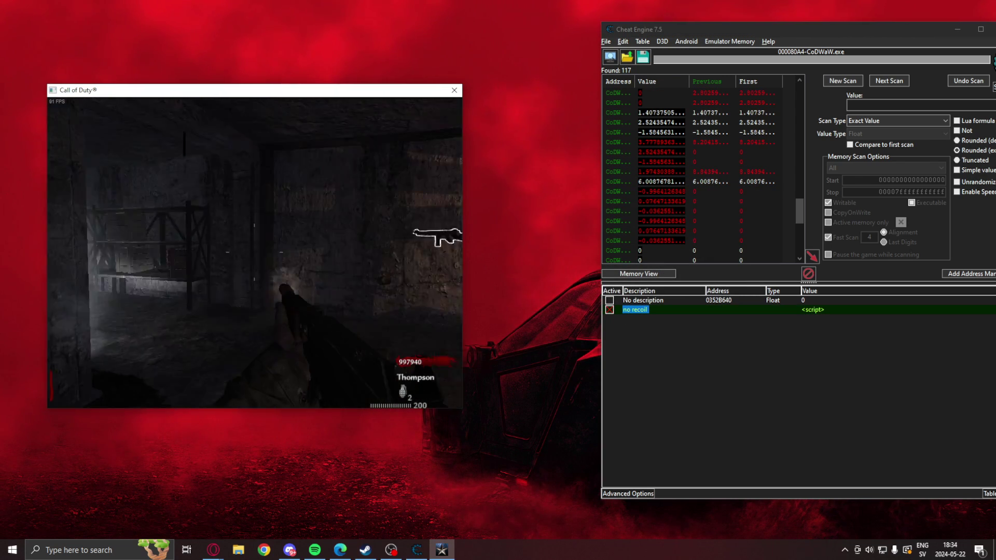
Pause the game, disable the no recoil script and resume play to fire the Thompson for comparison.
{"action": "key", "text": "Escape"}
{"action": "left_click", "coordinate": [609, 310]}
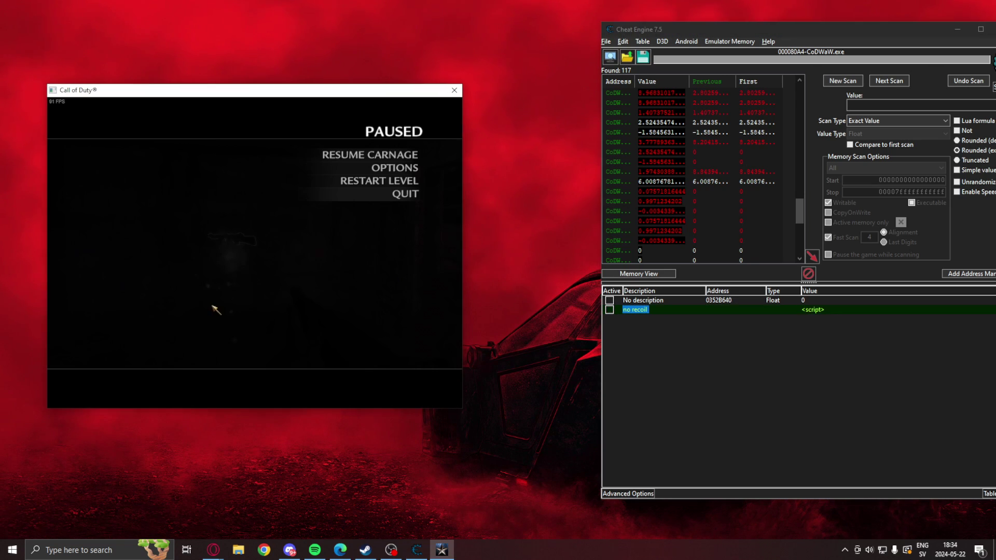
{"action": "left_click", "coordinate": [216, 307]}
{"action": "key", "text": "Escape"}
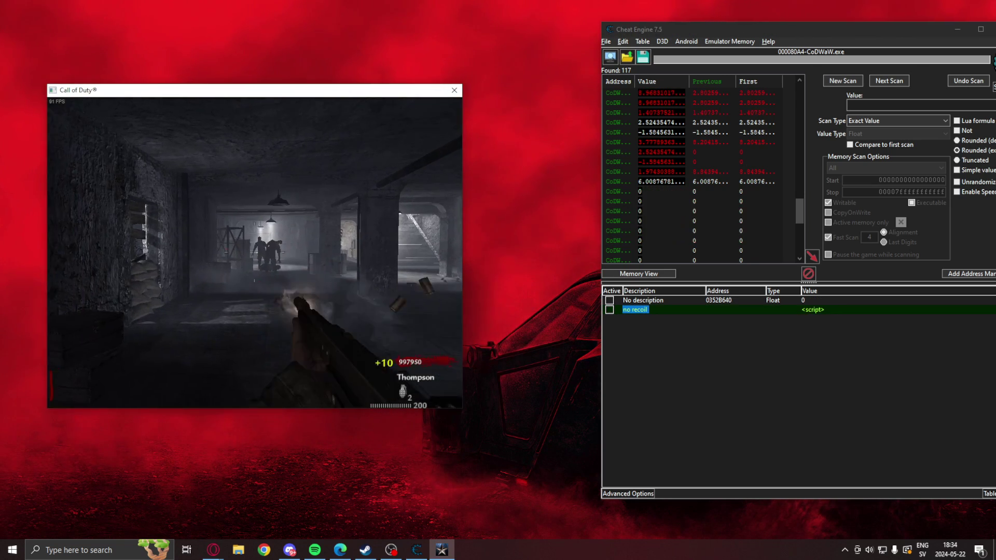
Pause the game, enable the no recoil script again and resume play.
{"action": "key", "text": "Escape"}
{"action": "left_click", "coordinate": [610, 310]}
{"action": "left_click", "coordinate": [352, 307]}
{"action": "key", "text": "Escape"}
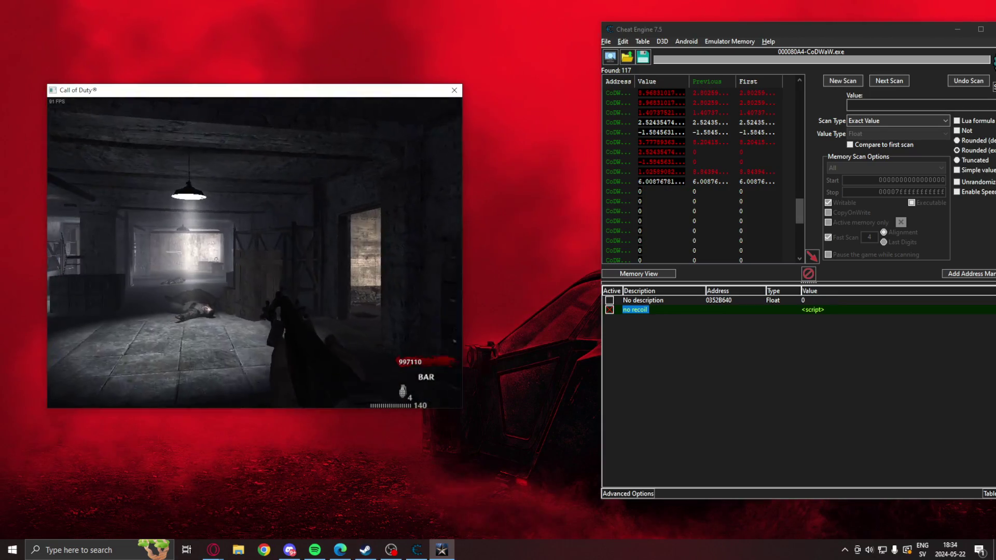
Walk through the map firing the BAR to test the enabled script on another weapon, and pause the game.
{"action": "key", "text": "w"}
{"action": "right_click", "coordinate": [255, 253]}
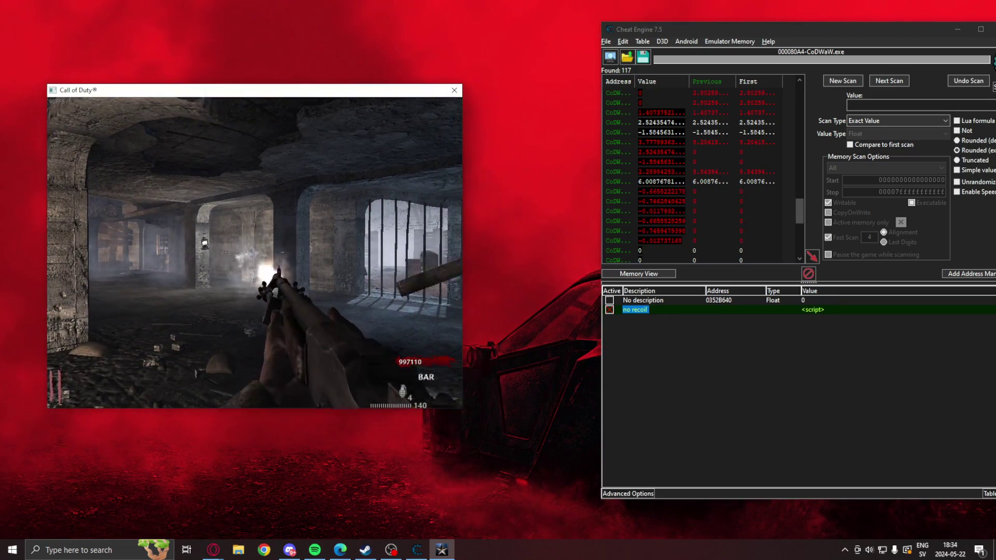
{"action": "key", "text": "w"}
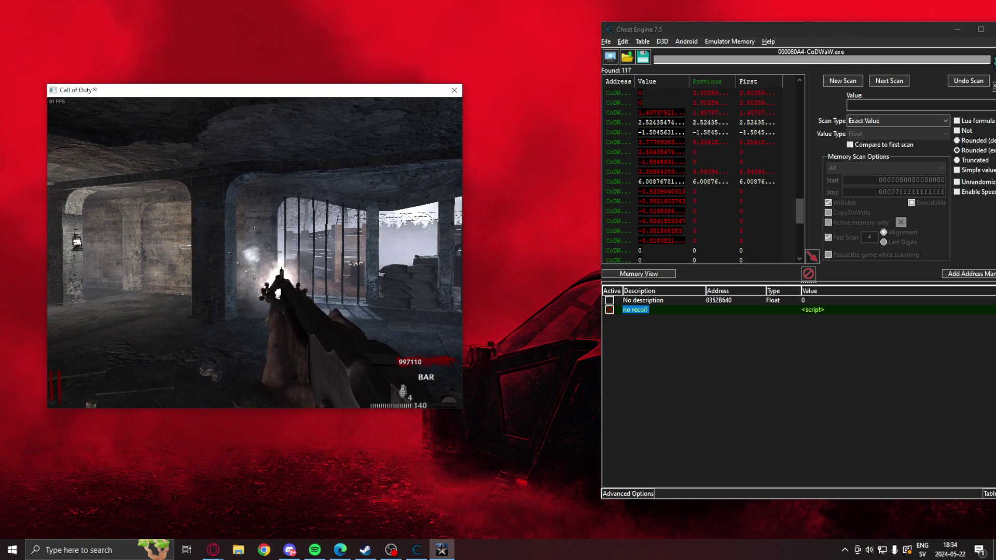
{"action": "key", "text": "w"}
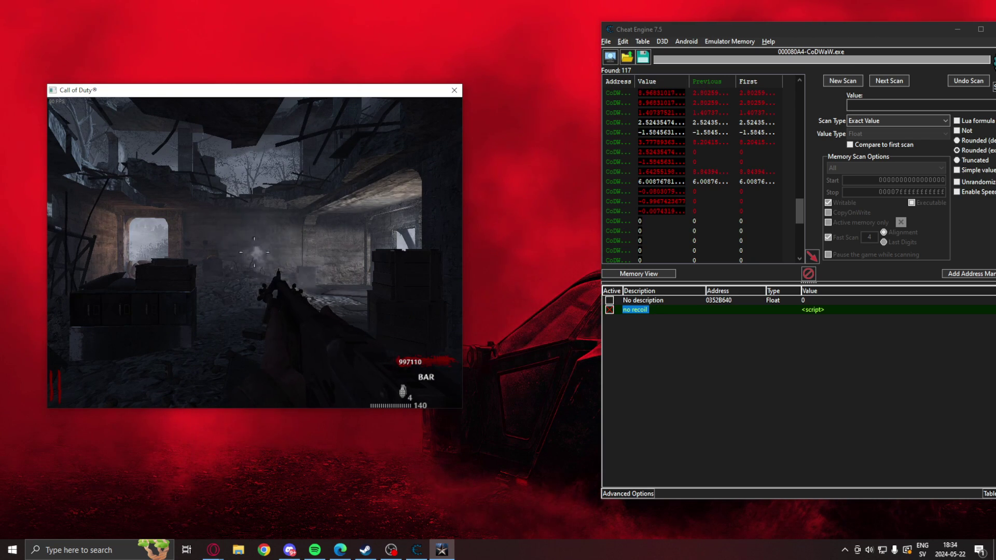
{"action": "key", "text": "Escape"}
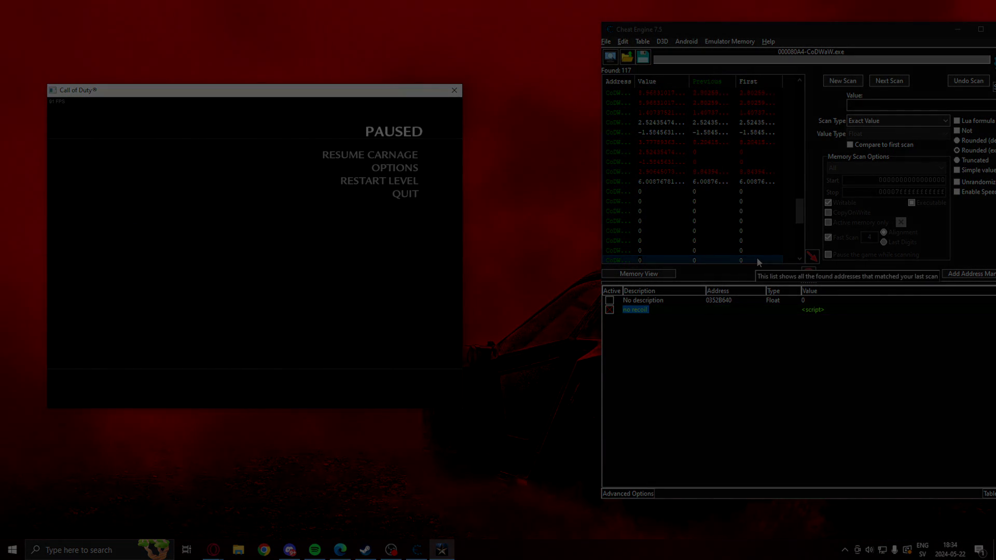